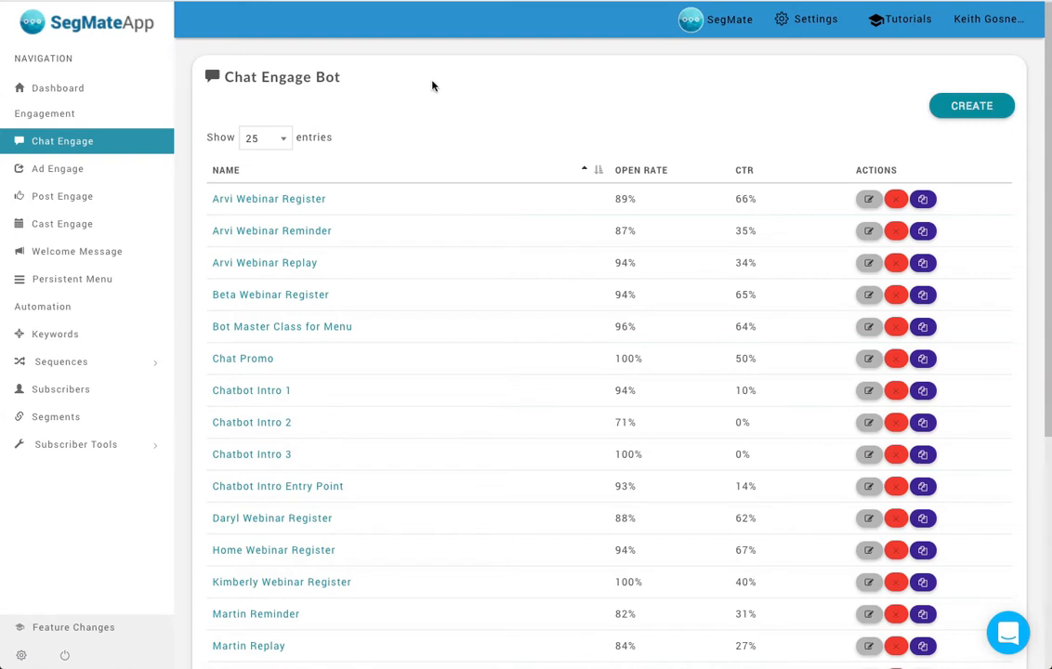
- Review the list of existing Chat Engage bots with their open rates and click-through rates
scroll(482, 119, down, 1)
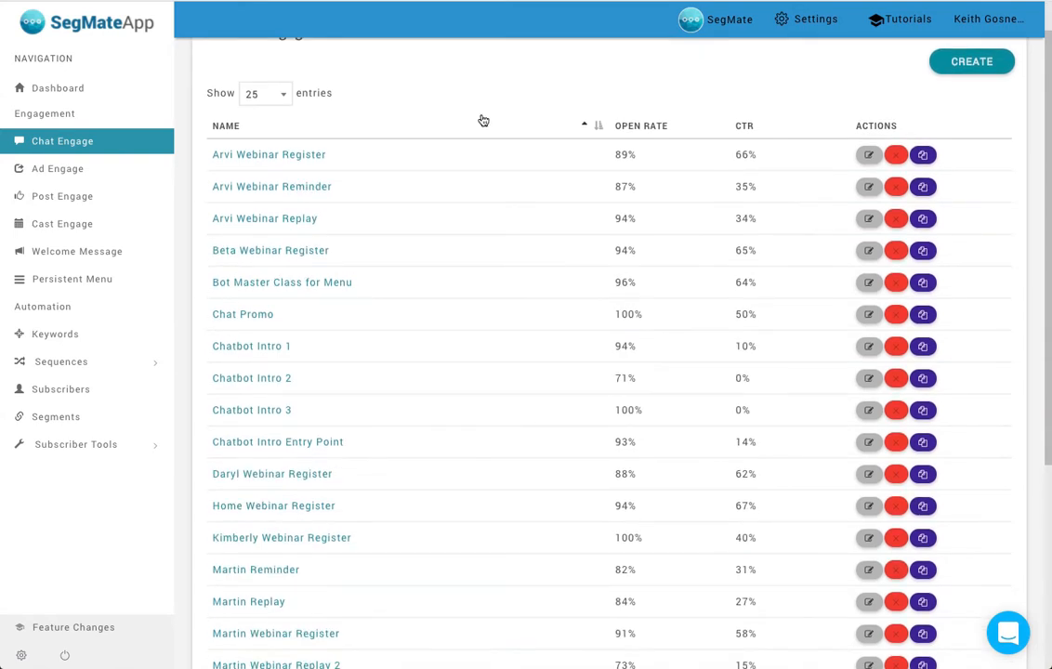
scroll(482, 120, up, 1)
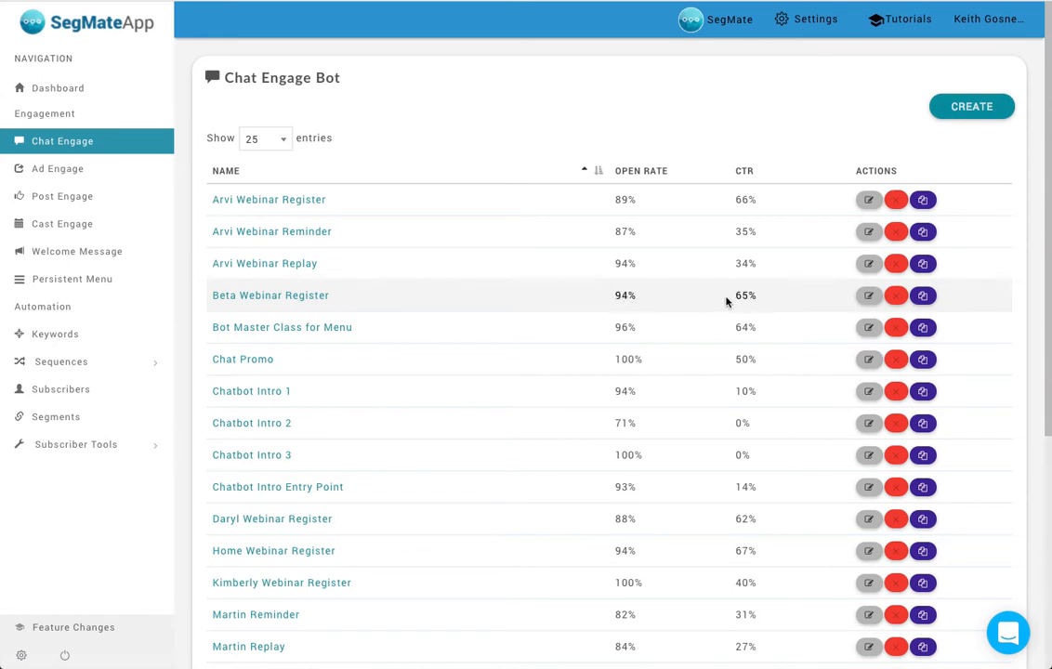
scroll(561, 324, down, 2)
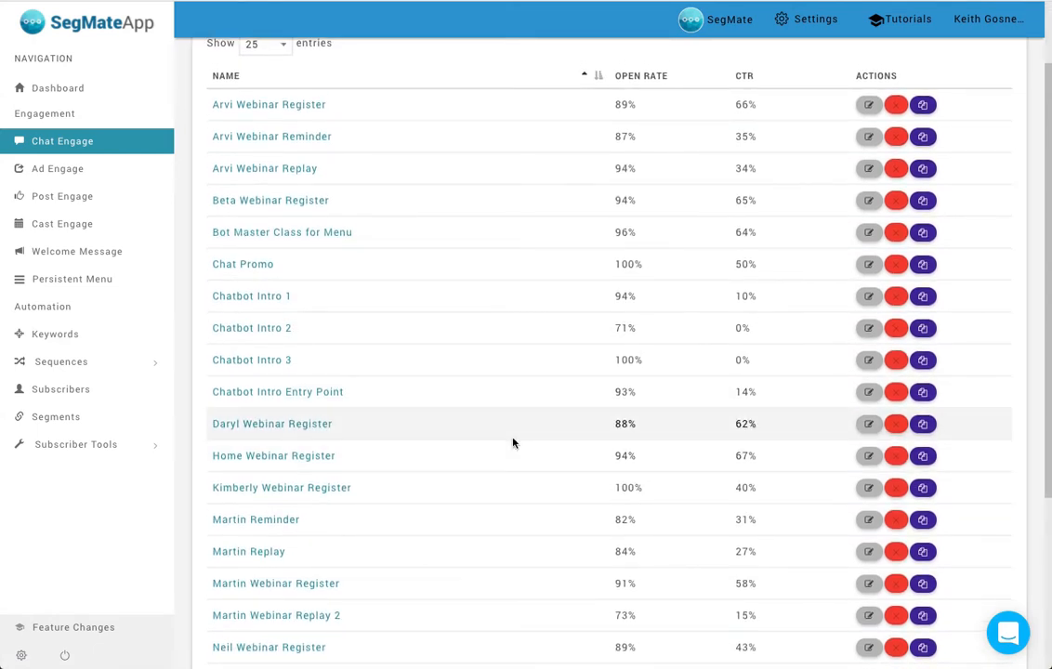
scroll(512, 443, down, 2)
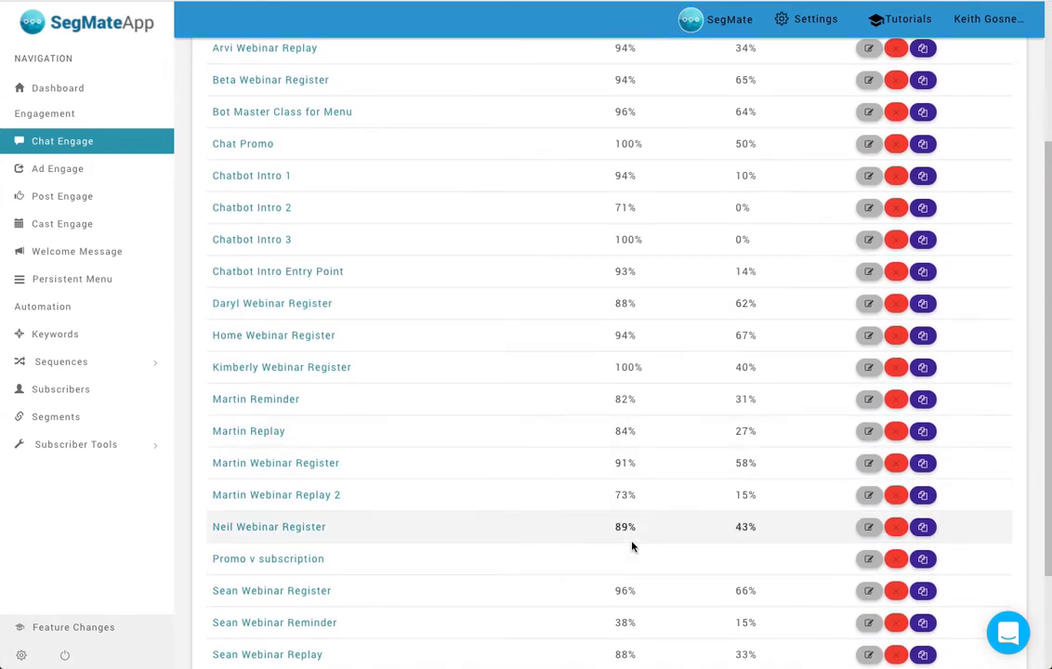
scroll(557, 514, down, 2)
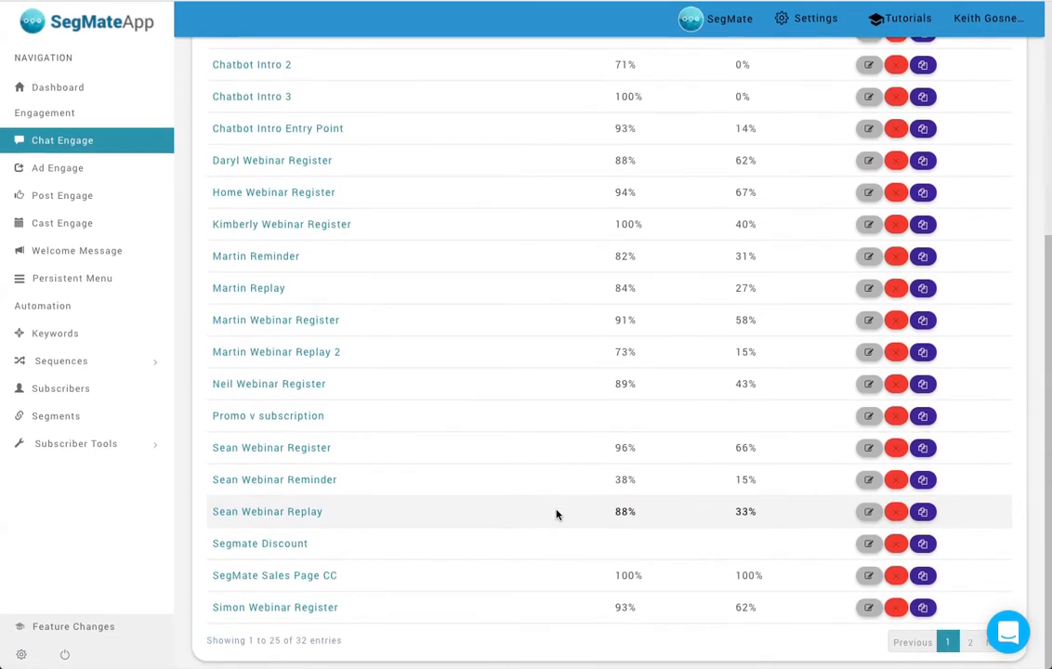
scroll(556, 514, up, 5)
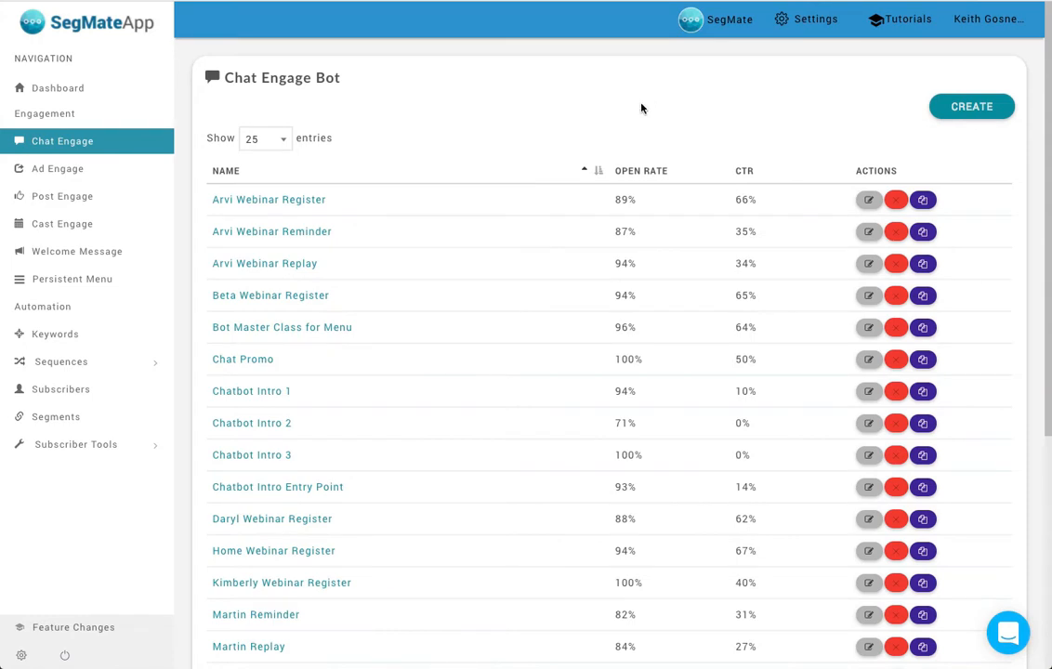
- Start a new Chat Engage bot and enter "I have some text" in its text block
click(969, 106)
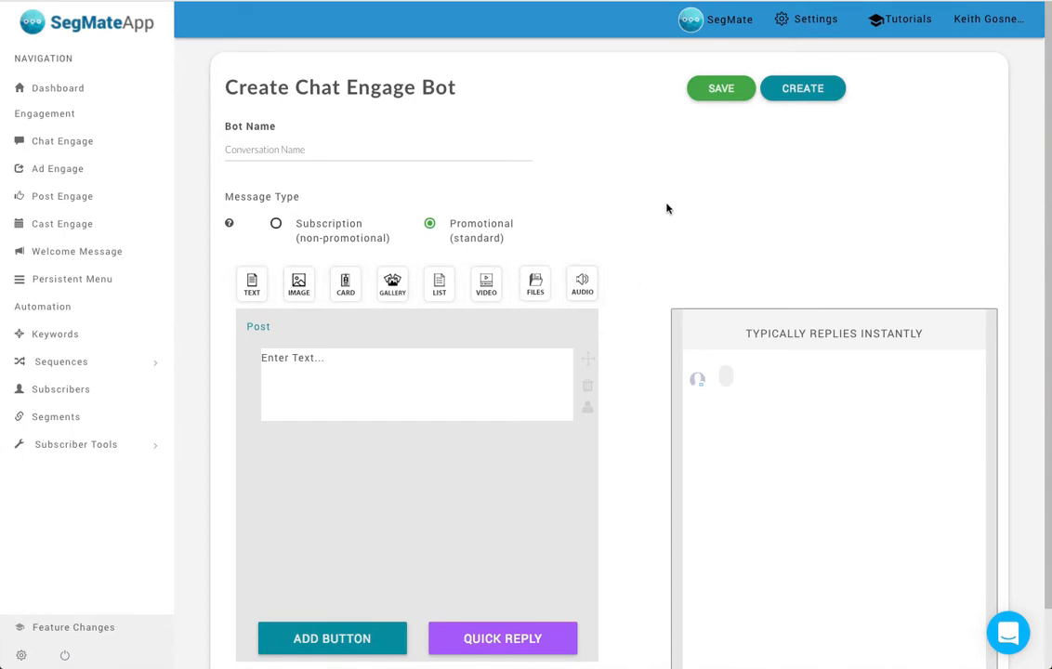
scroll(614, 235, down, 1)
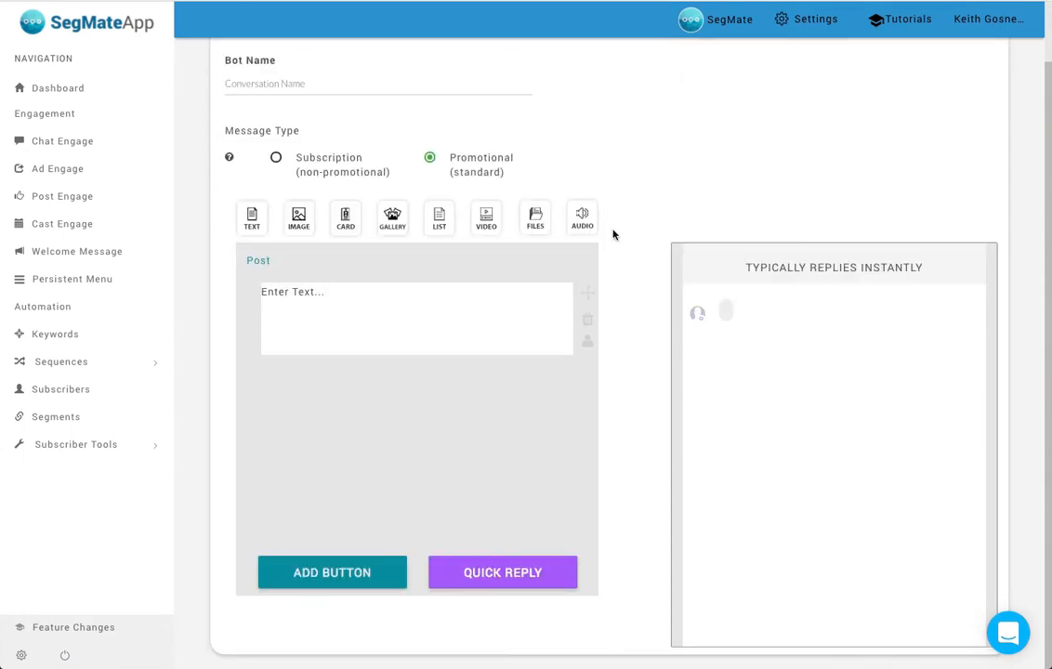
click(314, 298)
text(I have some text)
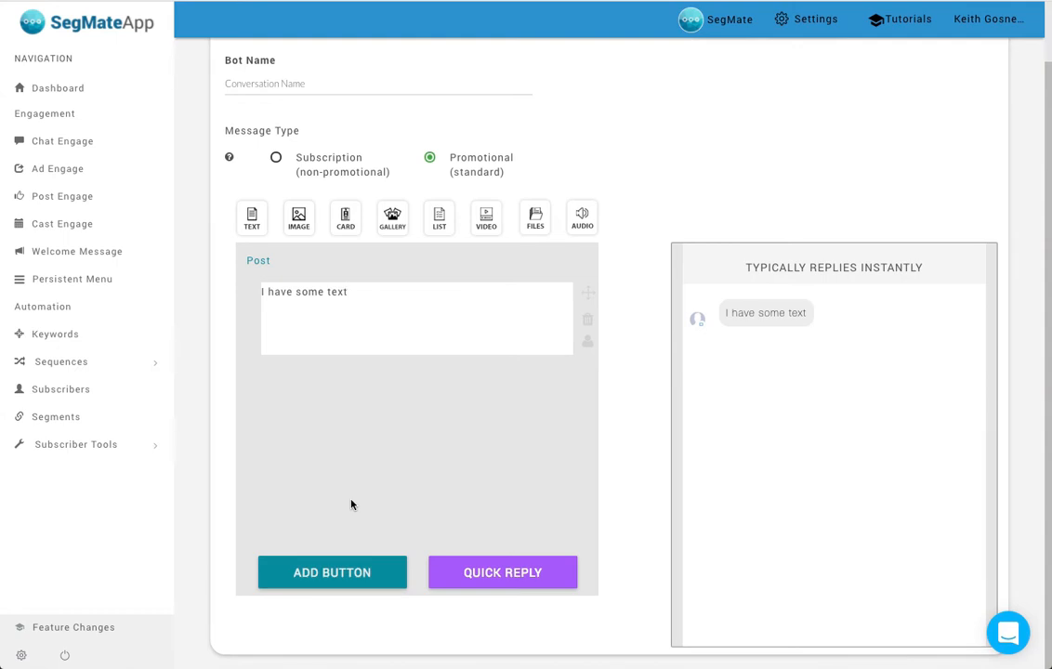
- Insert the First Name placeholder at the end of the text block and replace the wording before it with "Welcome"
click(364, 312)
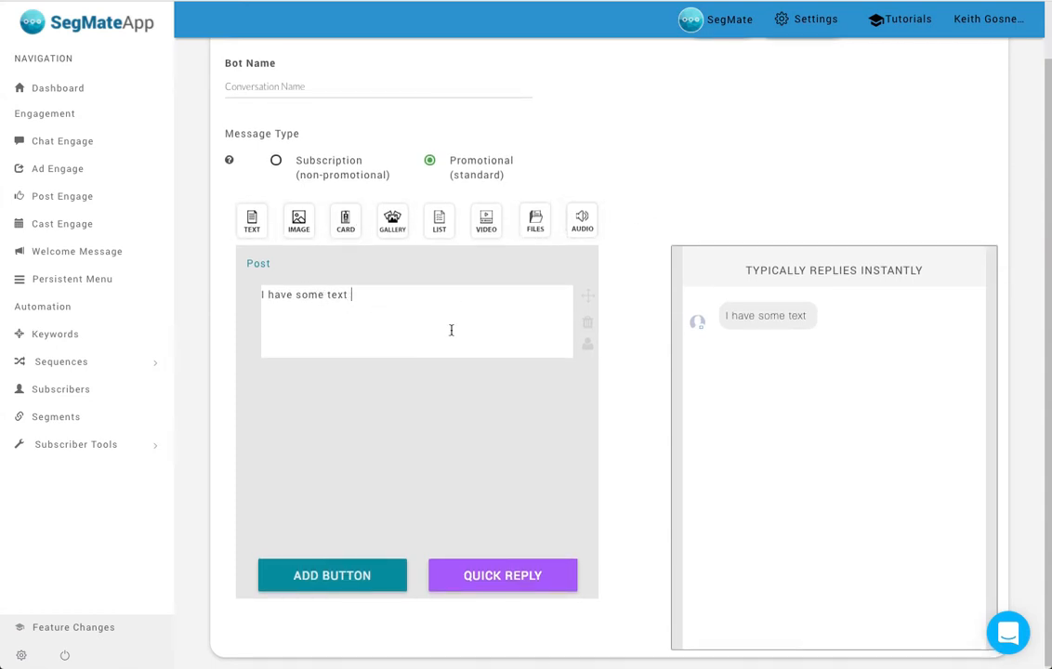
click(588, 346)
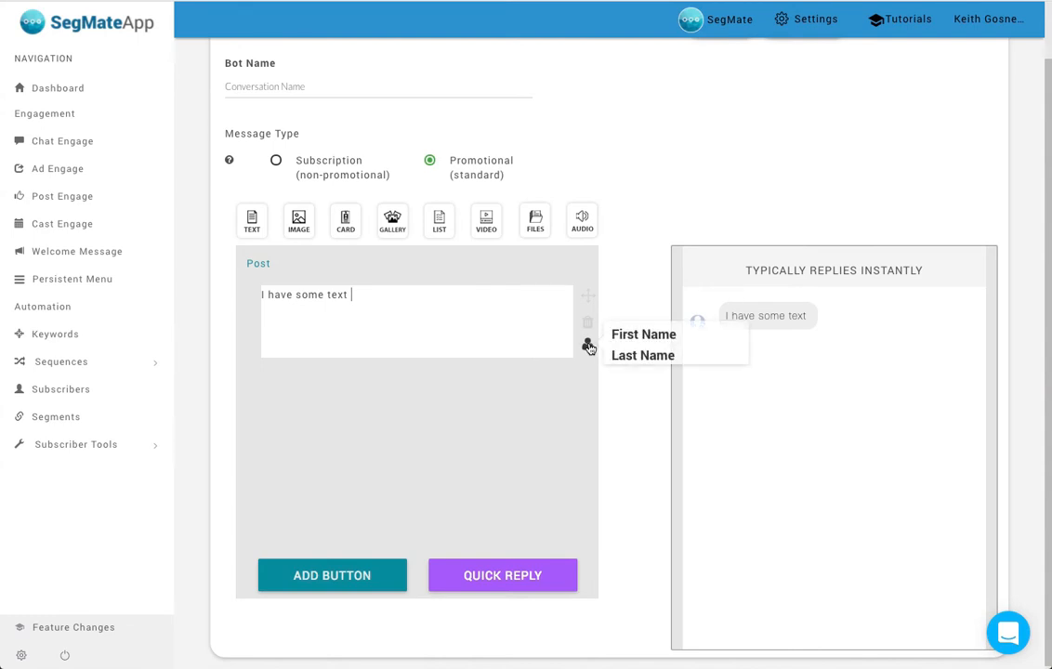
click(632, 341)
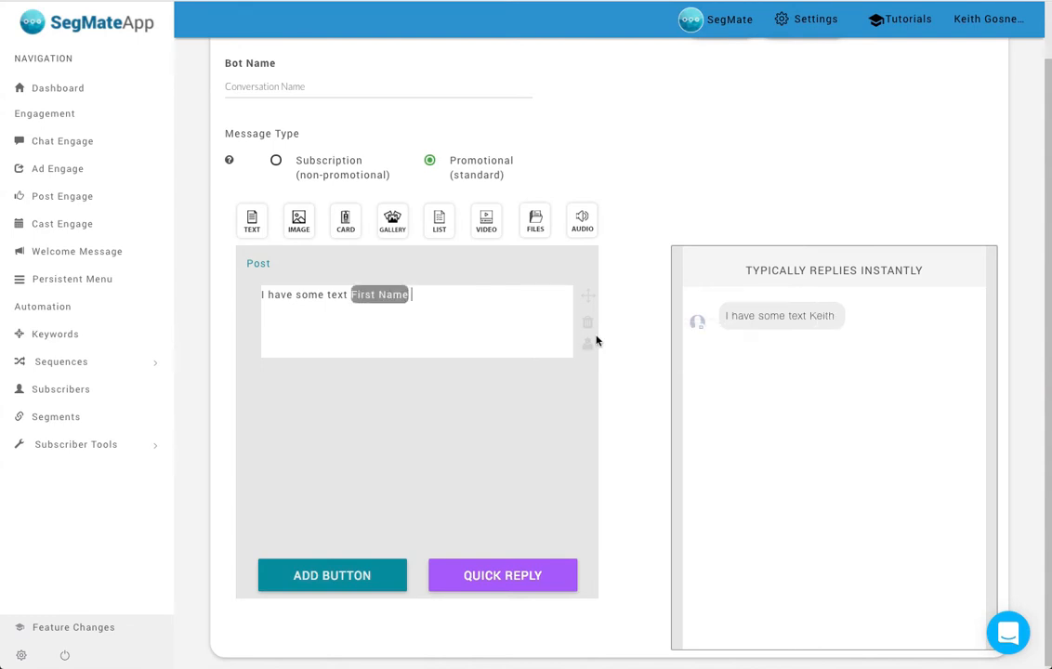
drag(348, 295, 191, 295)
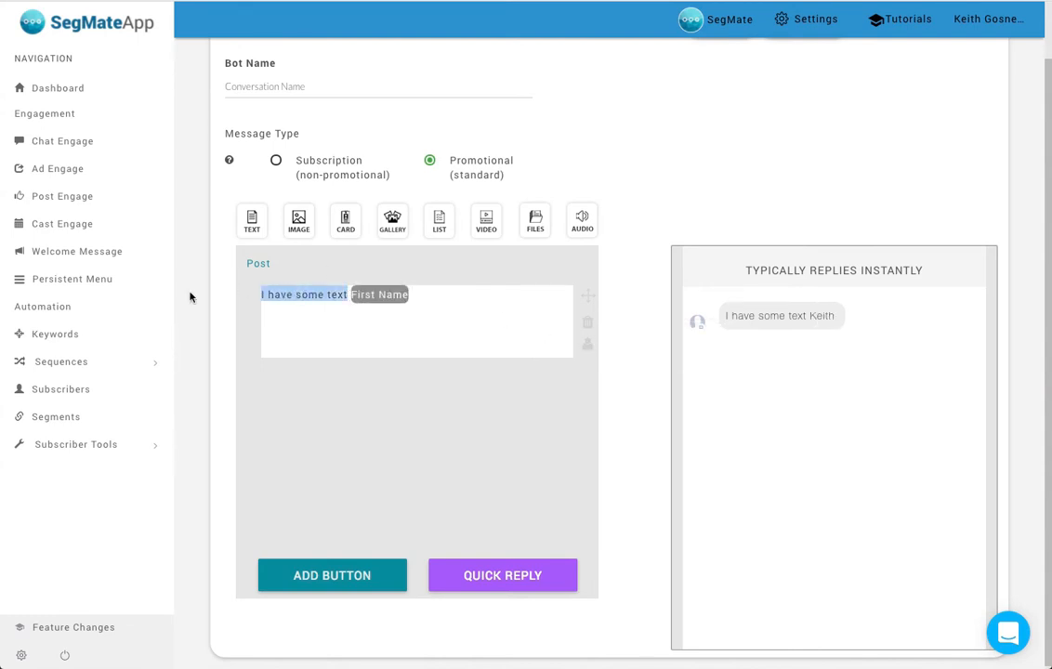
text(Welcome)
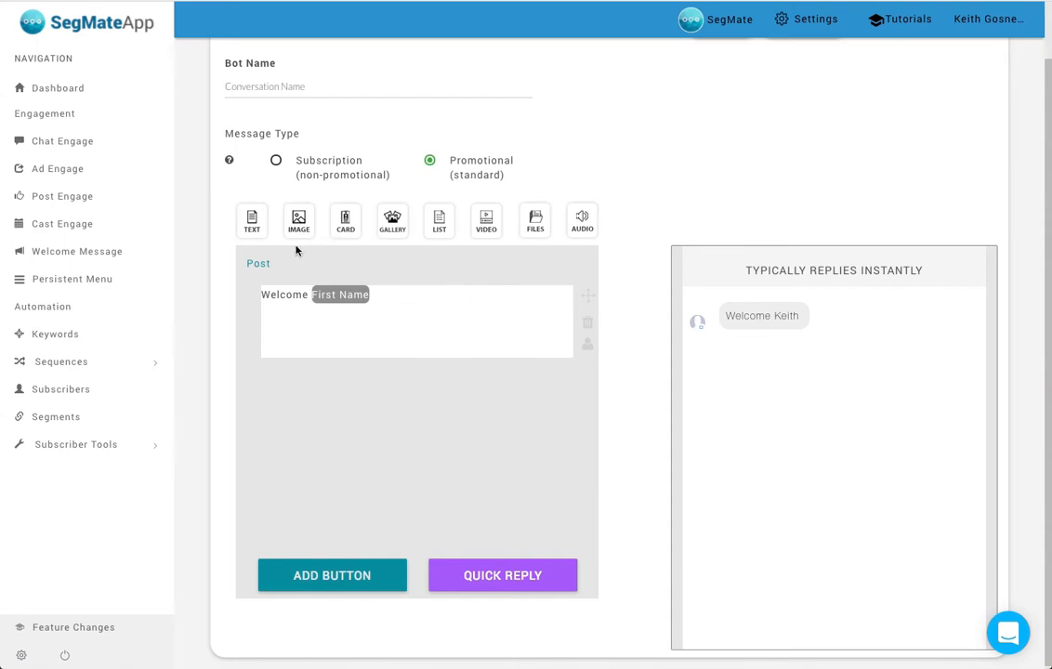
- Add an image block below the welcome text and fill it with marketing-software-video-reviews.png
drag(300, 220, 362, 392)
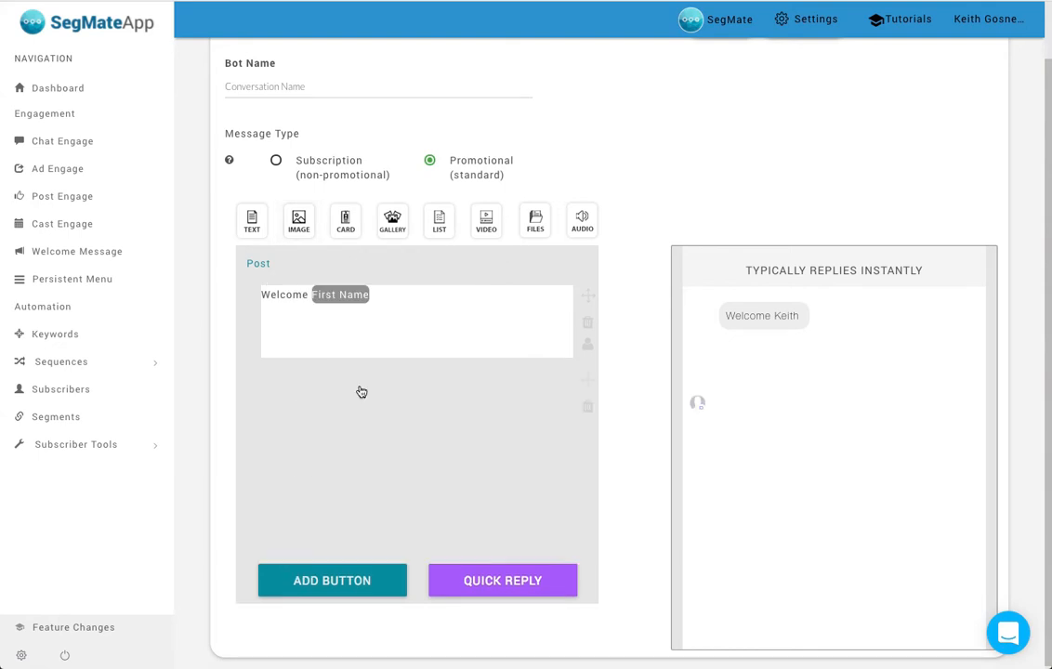
click(451, 414)
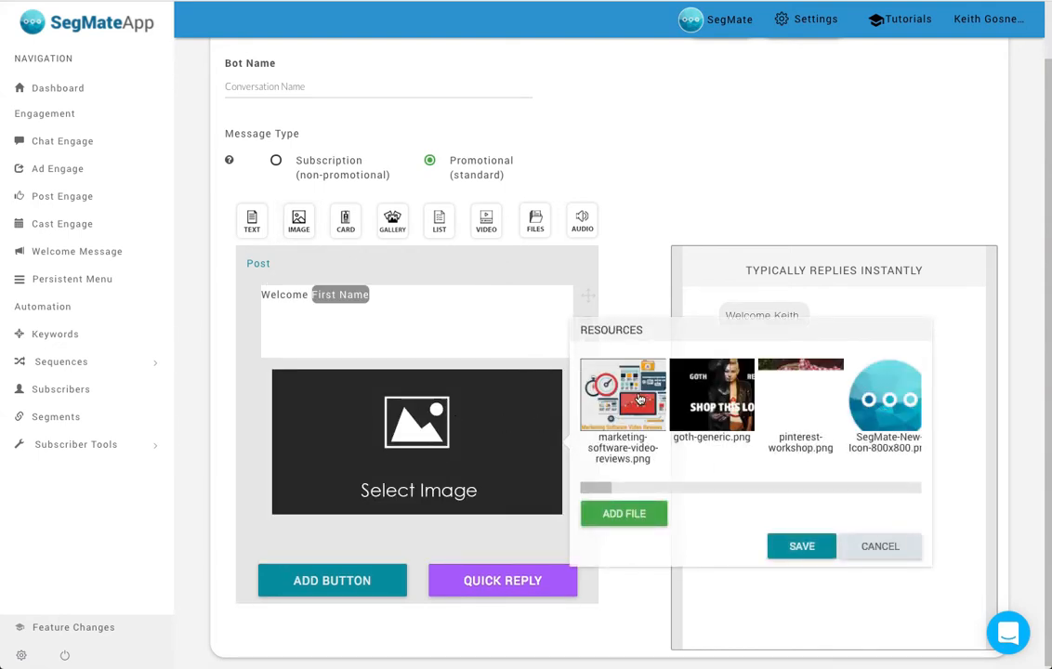
click(644, 395)
click(801, 546)
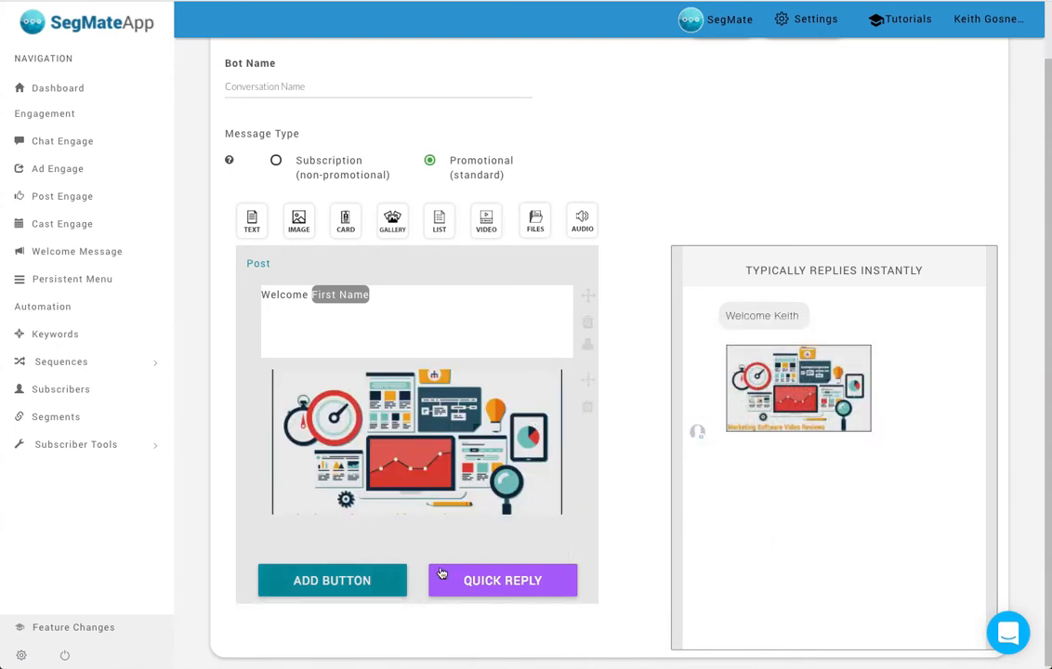
- Open the settings for adding a button, dismiss them, and delete the image block
click(362, 574)
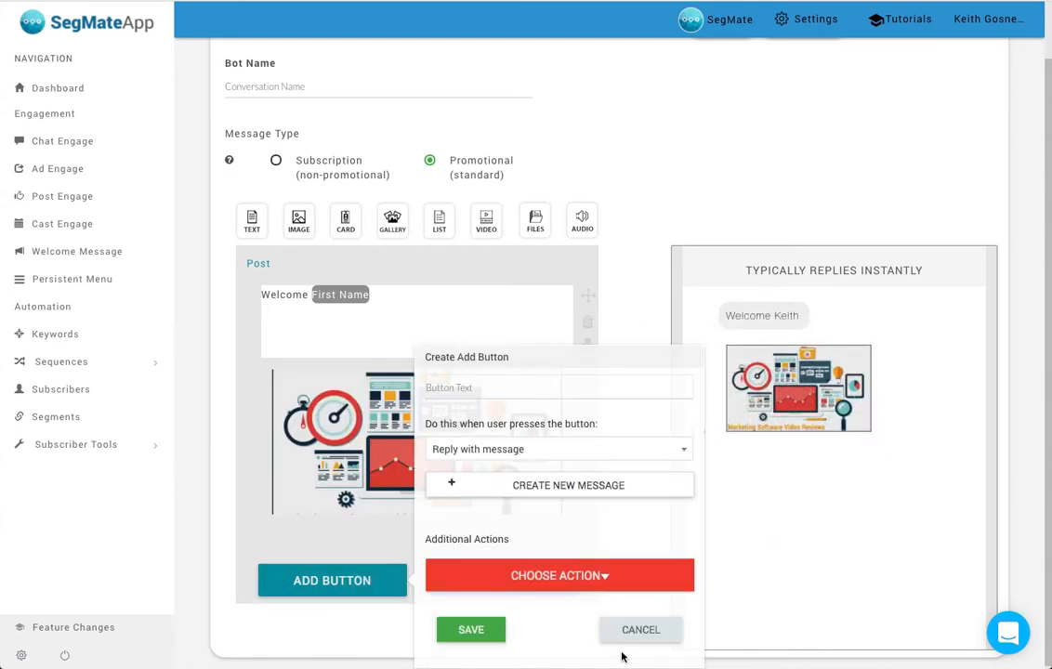
click(646, 629)
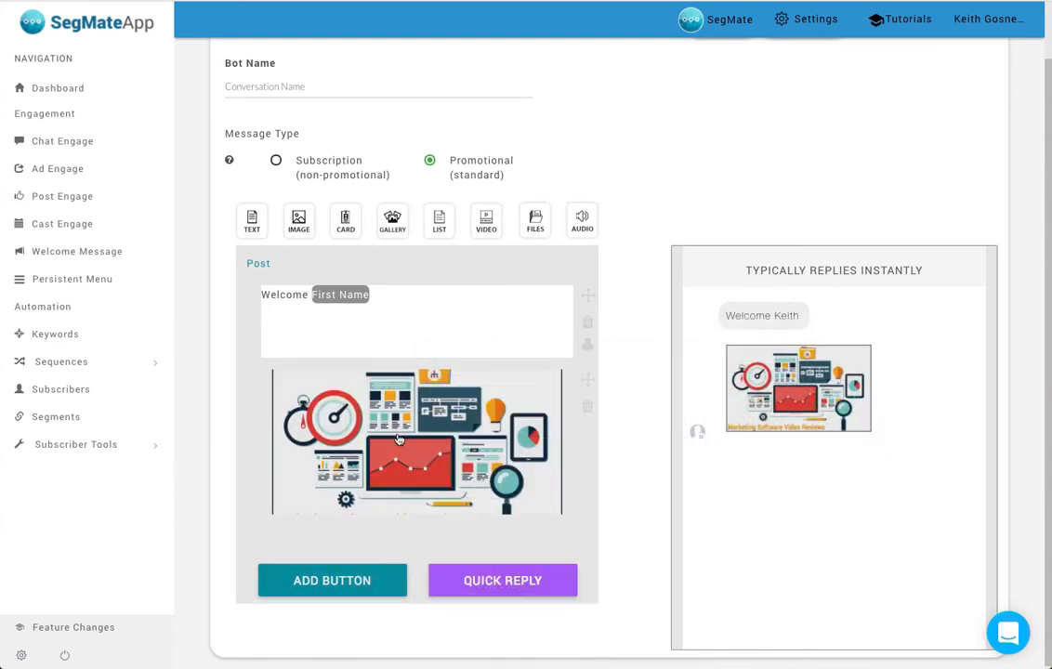
click(588, 410)
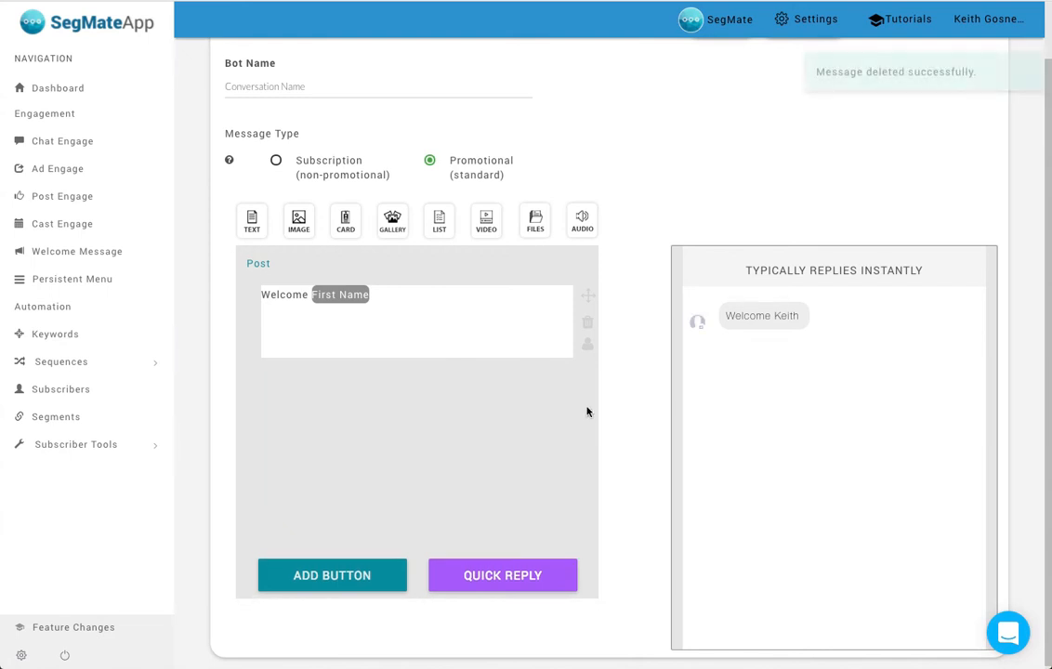
- Add a card block below the welcome text with the title "title" and the subtitle "subtitle"
drag(345, 239, 342, 415)
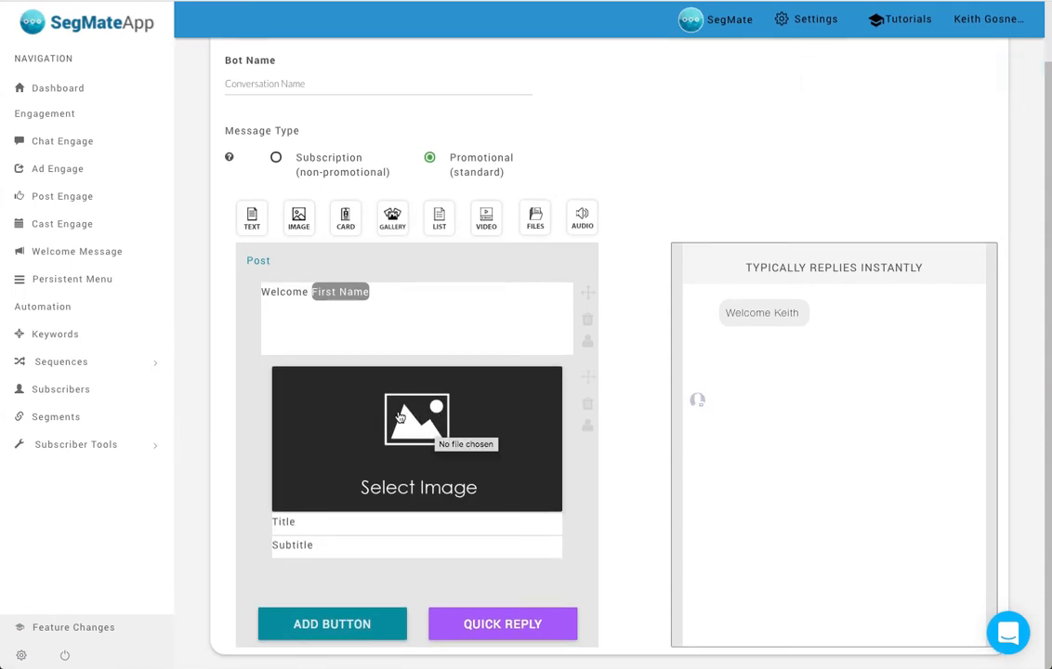
click(316, 523)
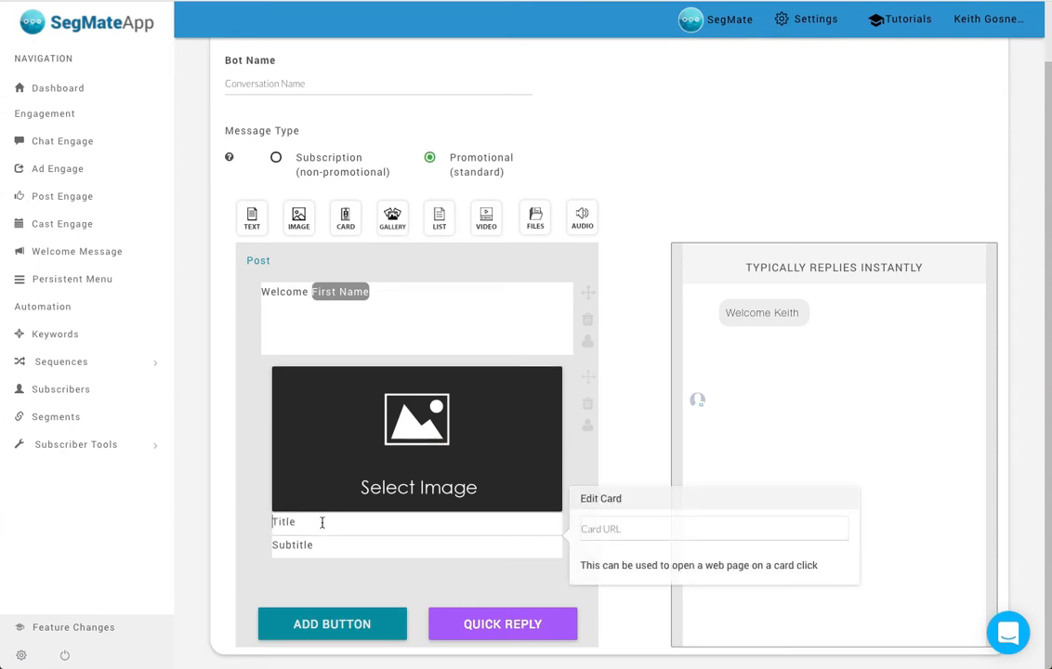
click(322, 523)
text(tite)
text(le)
key(Tab)
text(sub)
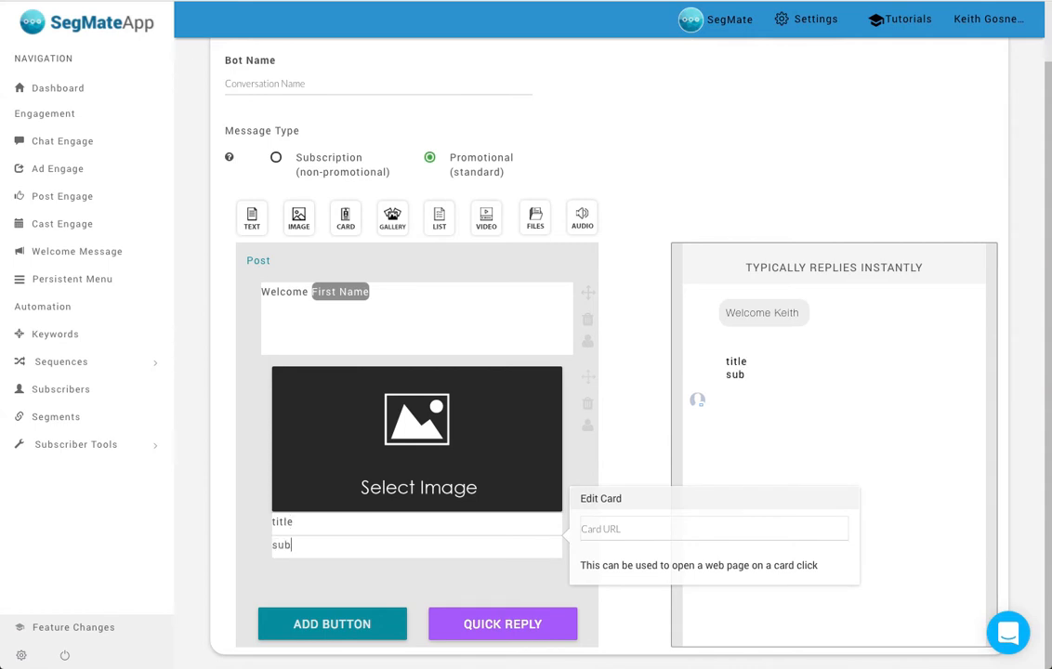
text(title)
click(628, 404)
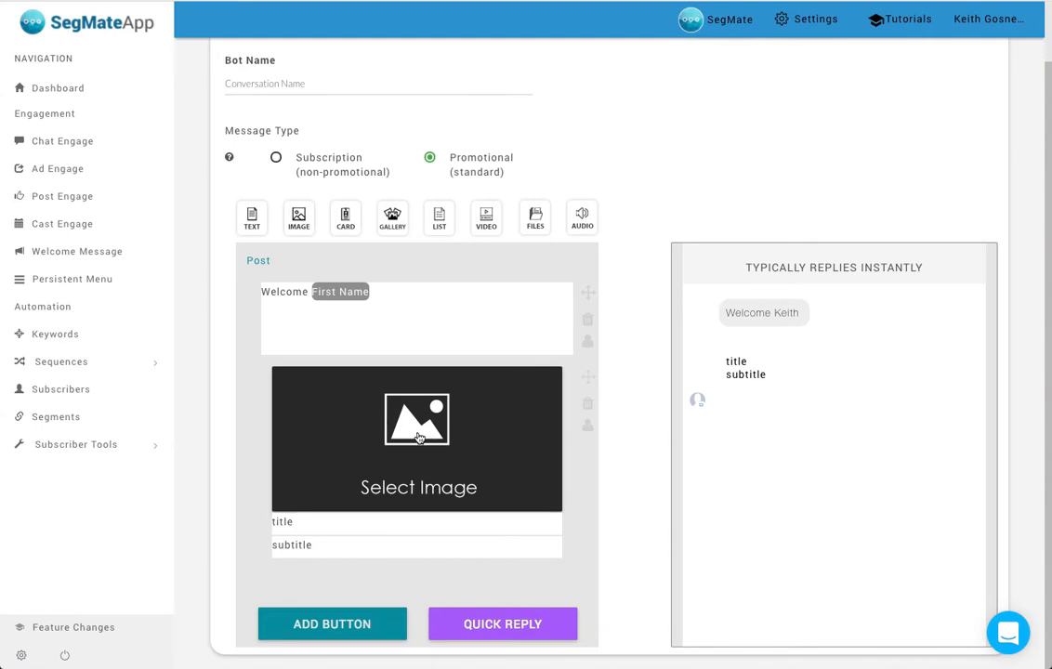
click(362, 520)
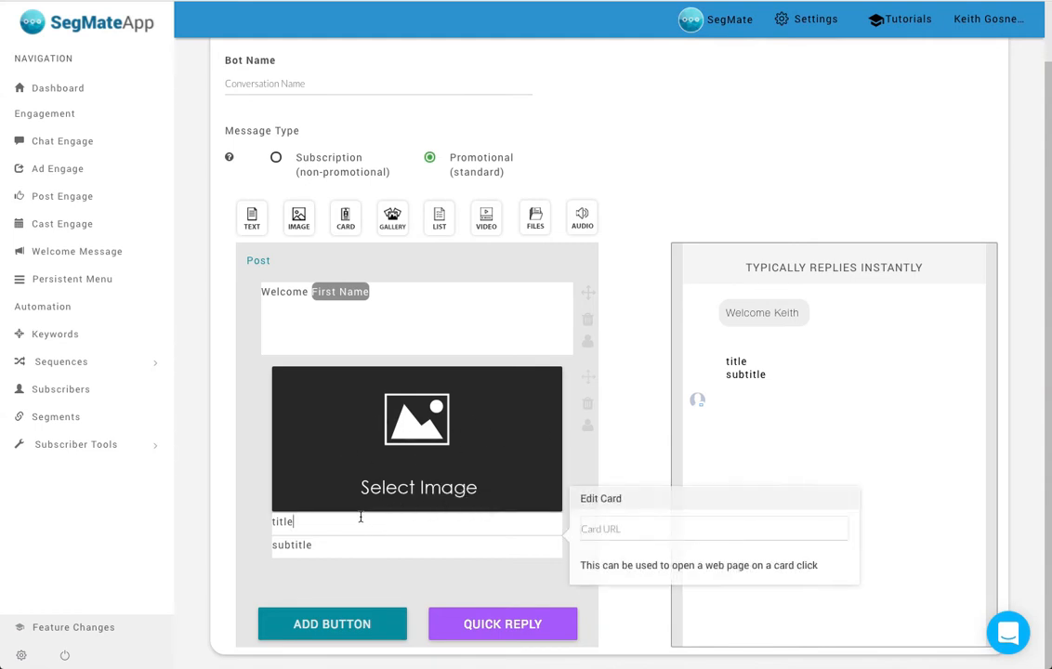
click(630, 529)
text(http://)
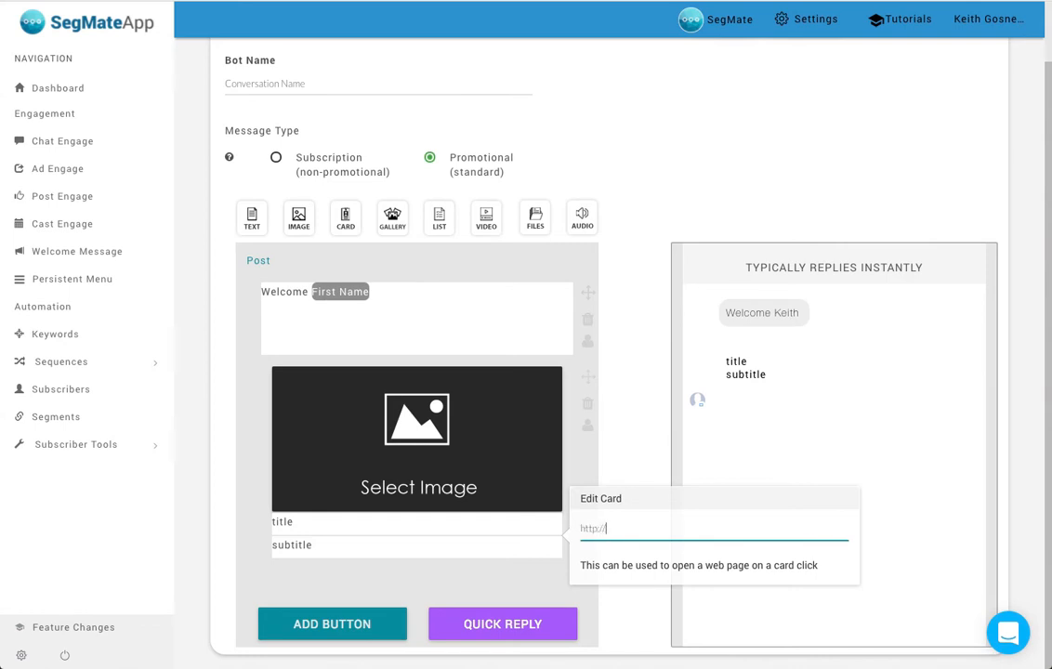
text(www.google.com)
click(631, 451)
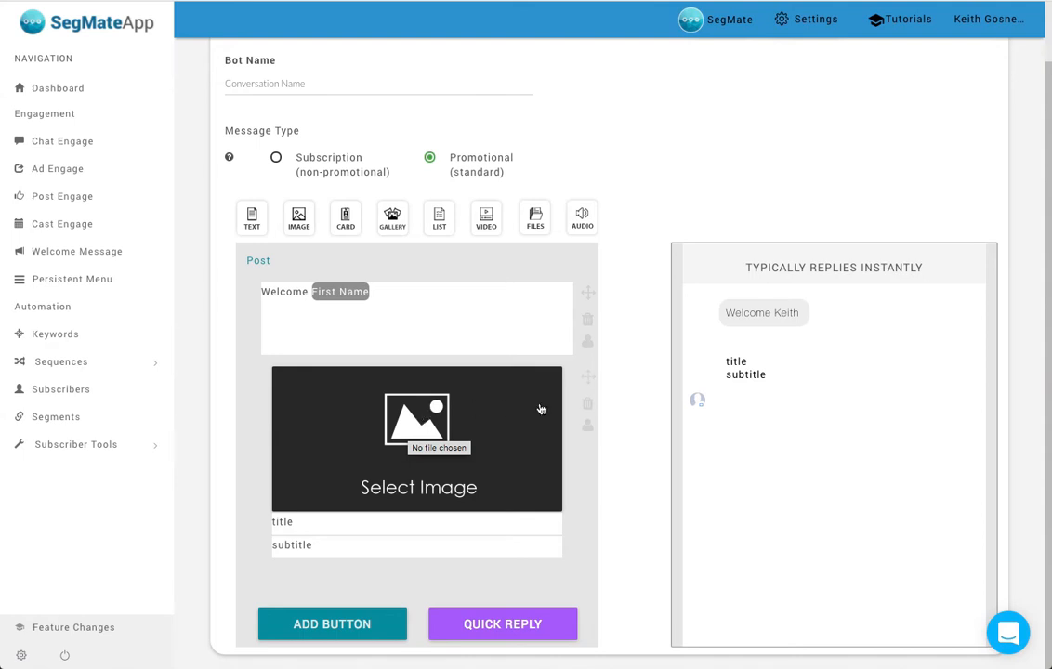
click(587, 407)
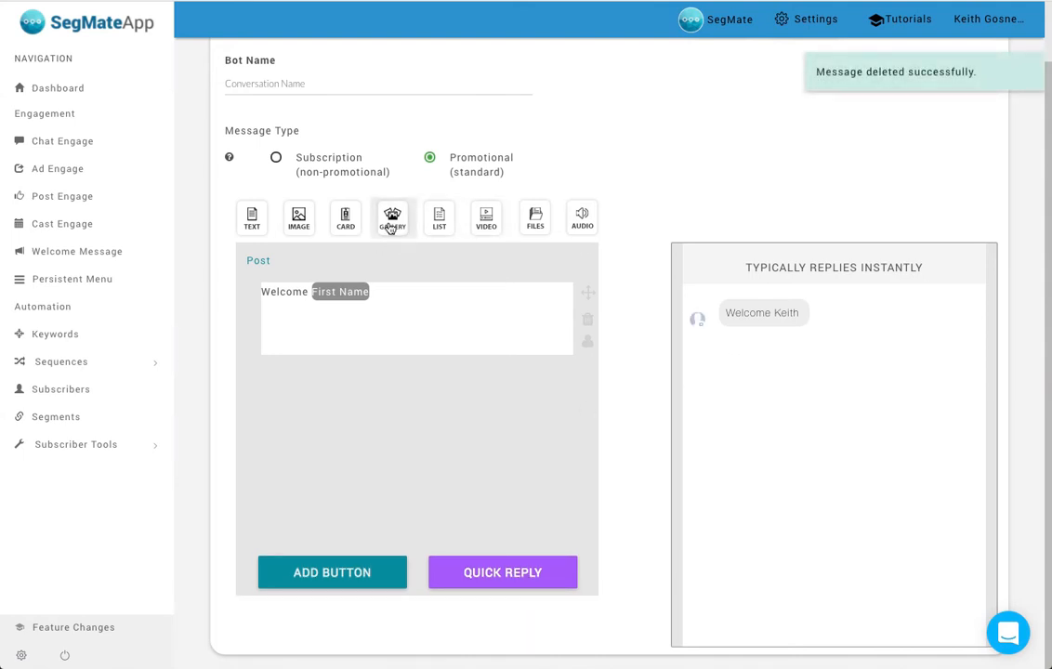
- Add a gallery block below the welcome text and give its first card the title "Title" and subtitle "Subtitle"
drag(392, 223, 364, 416)
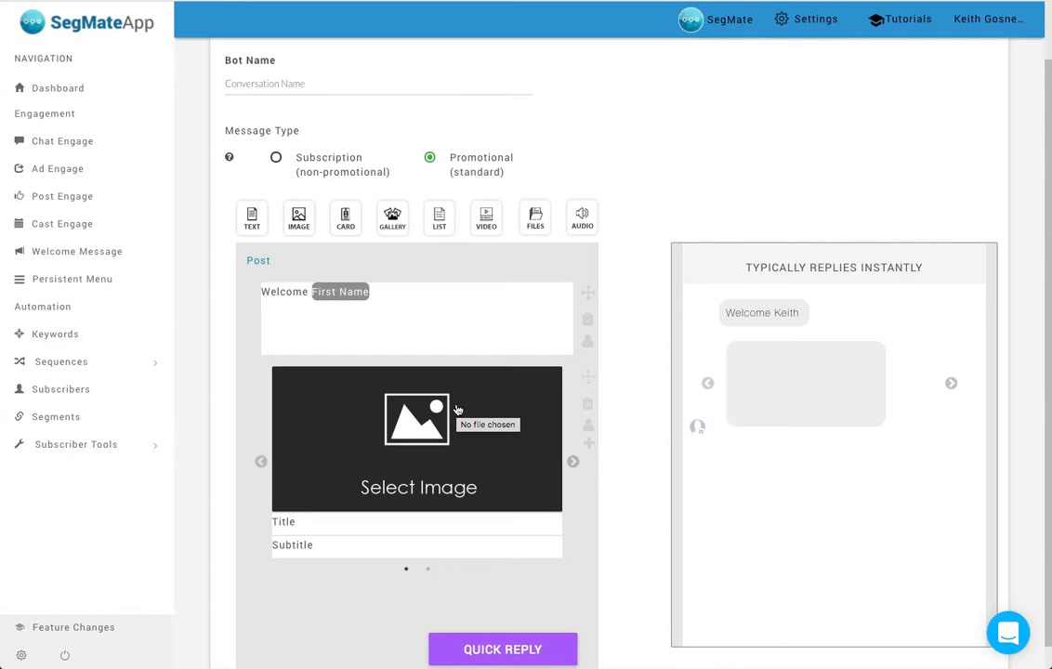
click(314, 520)
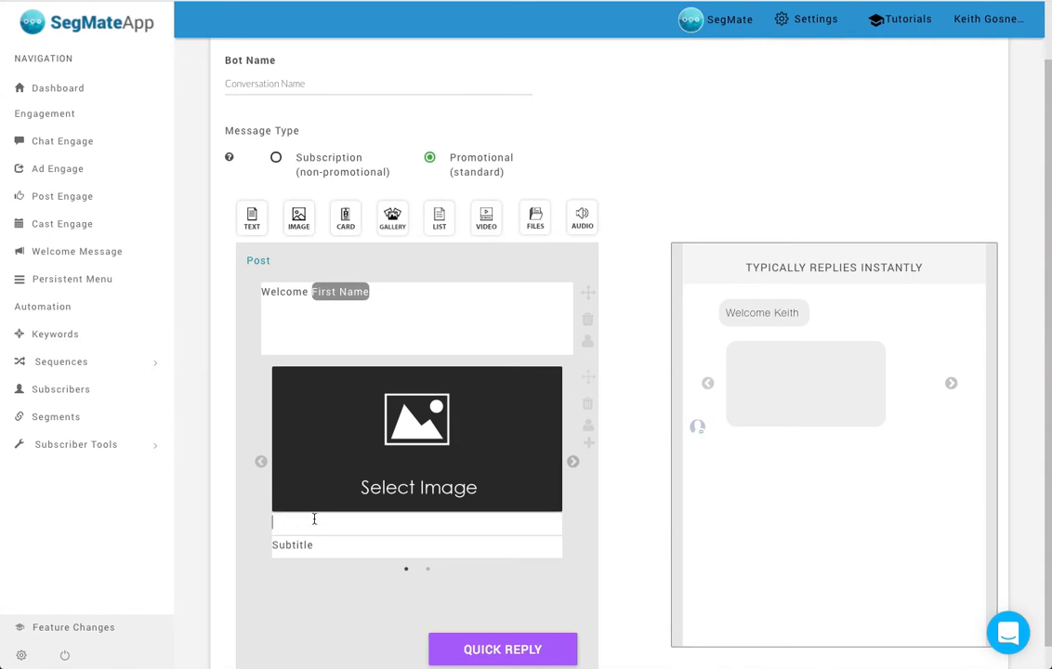
text(Title)
key(Tab)
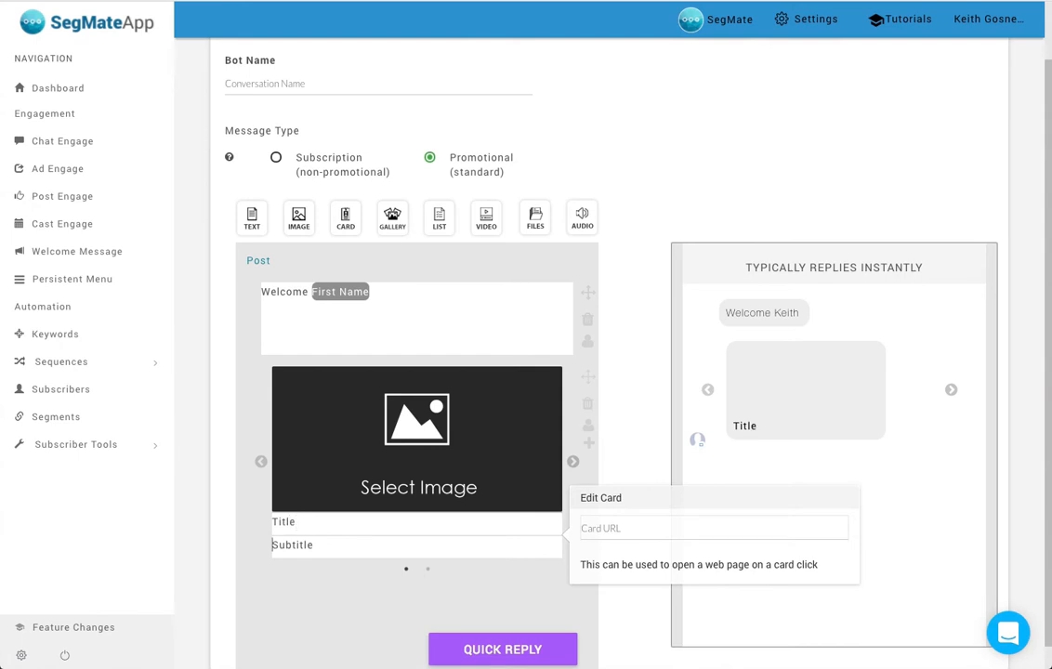
text(Subtitle)
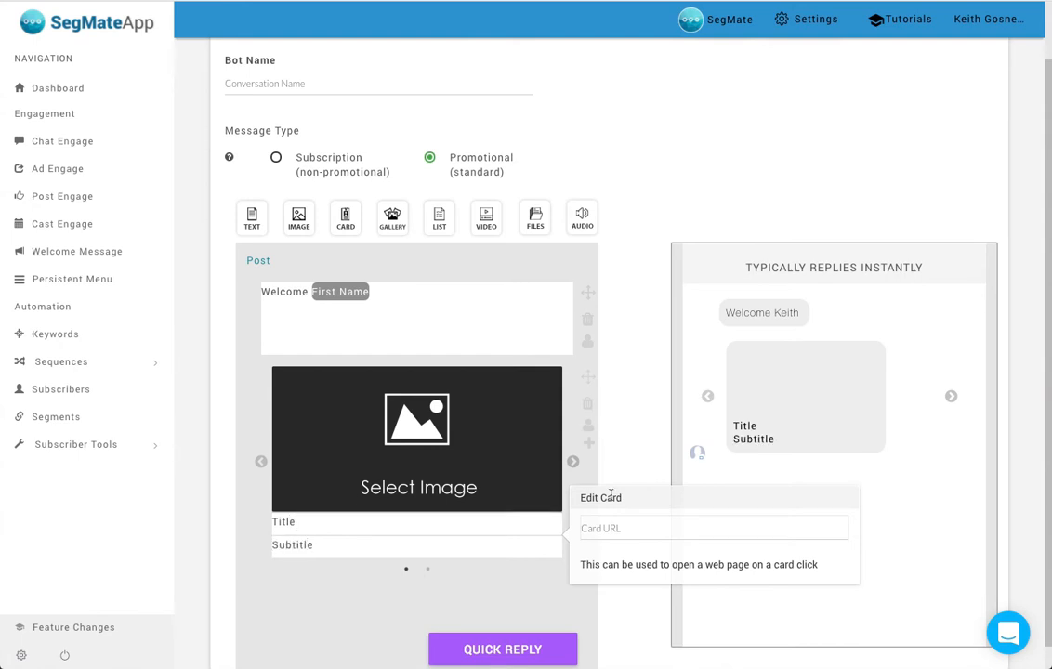
click(612, 532)
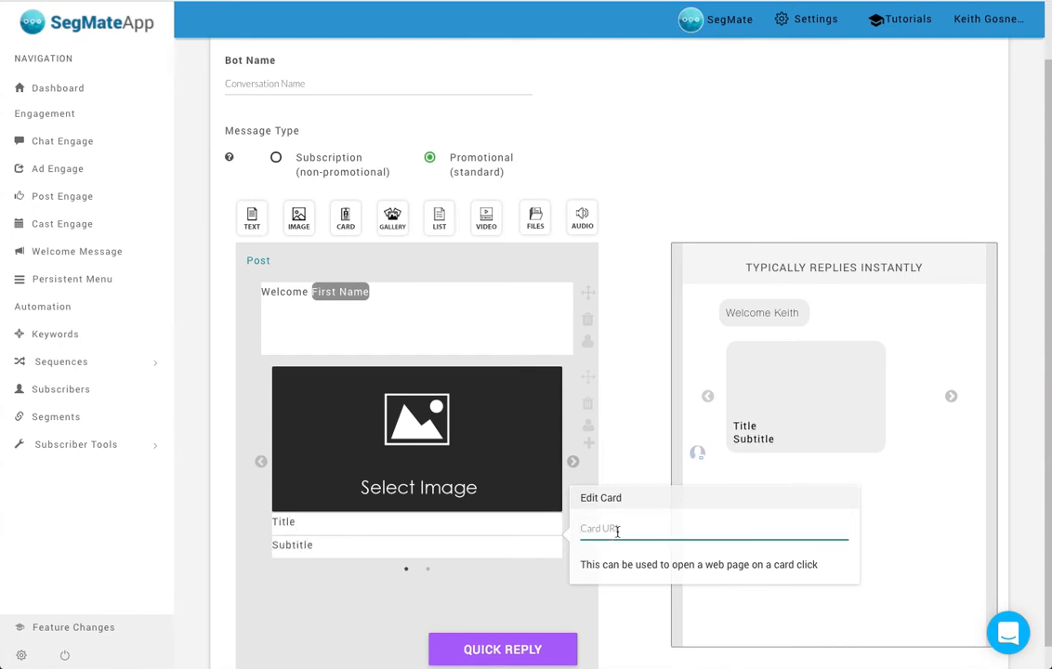
text(http://www.googe.com)
click(636, 384)
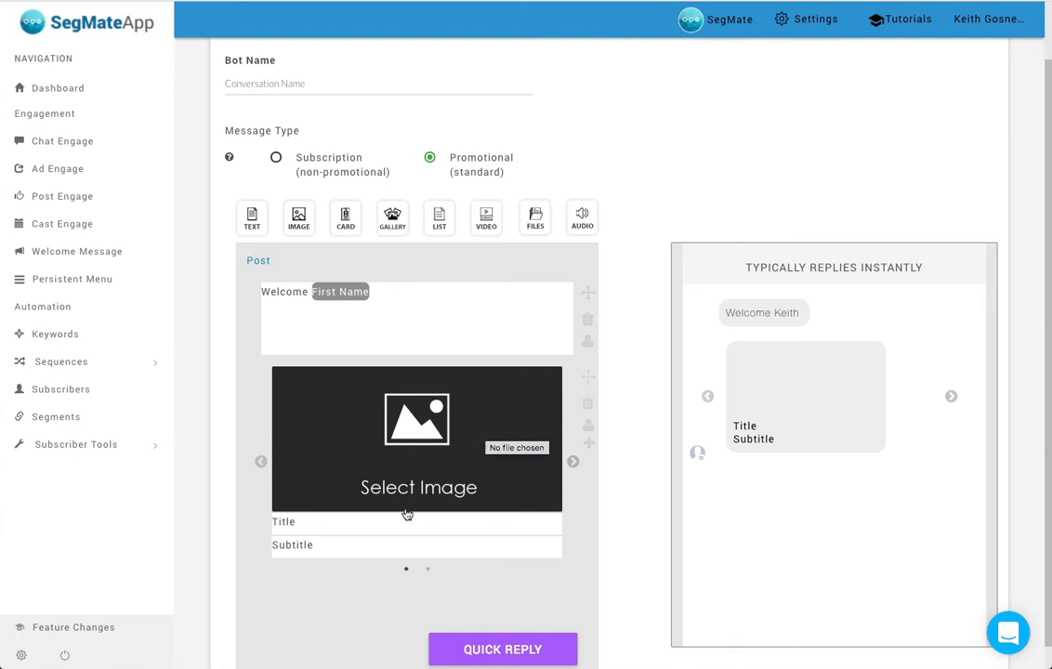
click(436, 518)
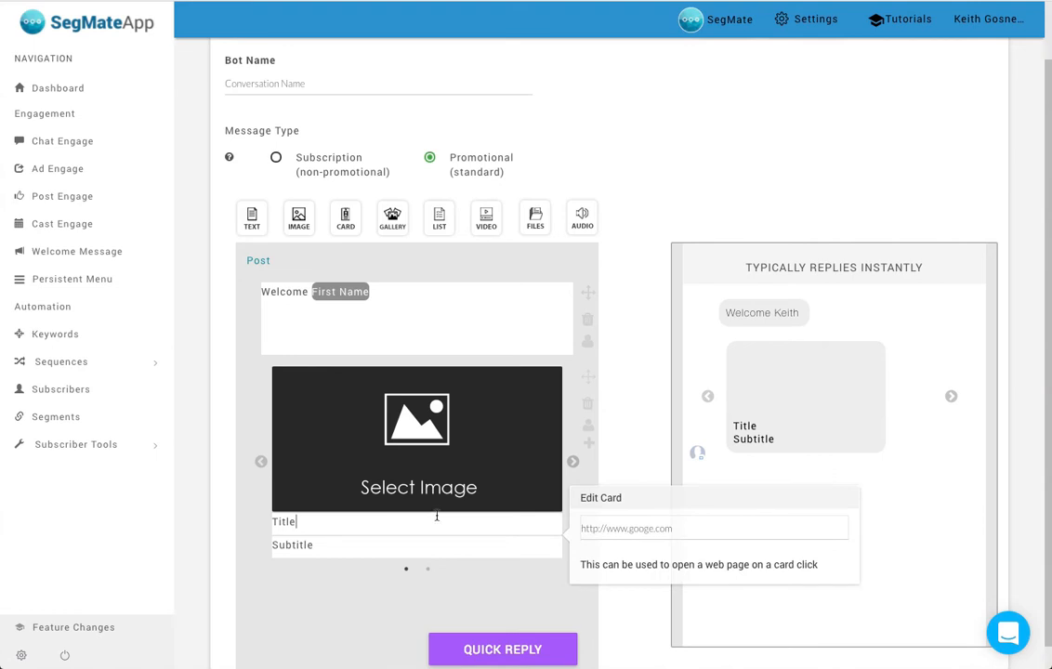
- Append the First Name tag to the first gallery card's title and set the card's image to bmc-logo.png
click(588, 431)
click(625, 416)
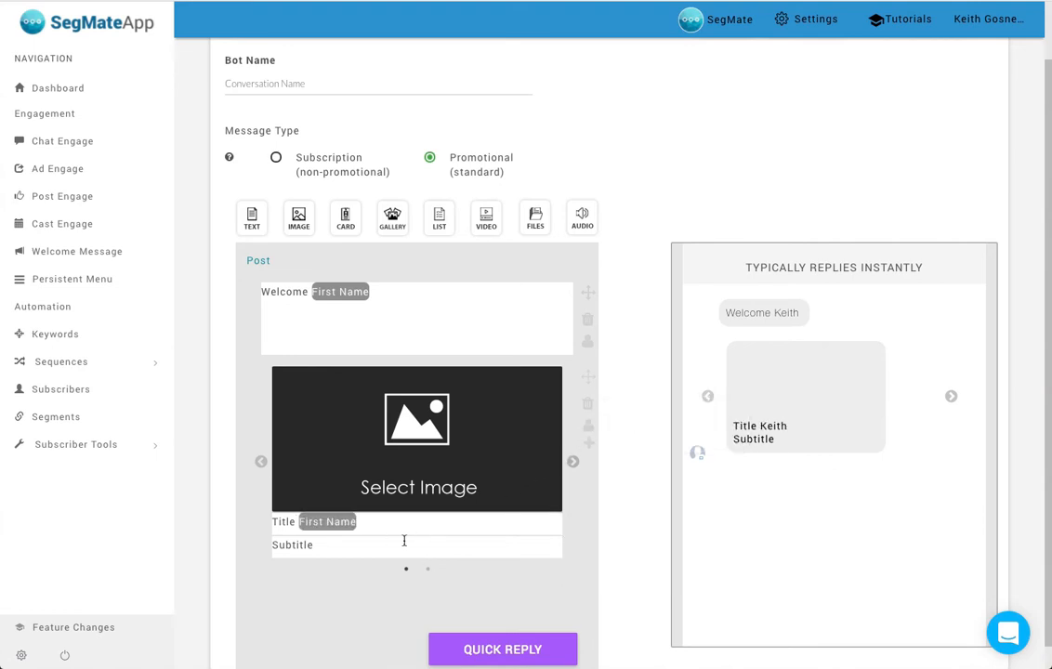
click(448, 439)
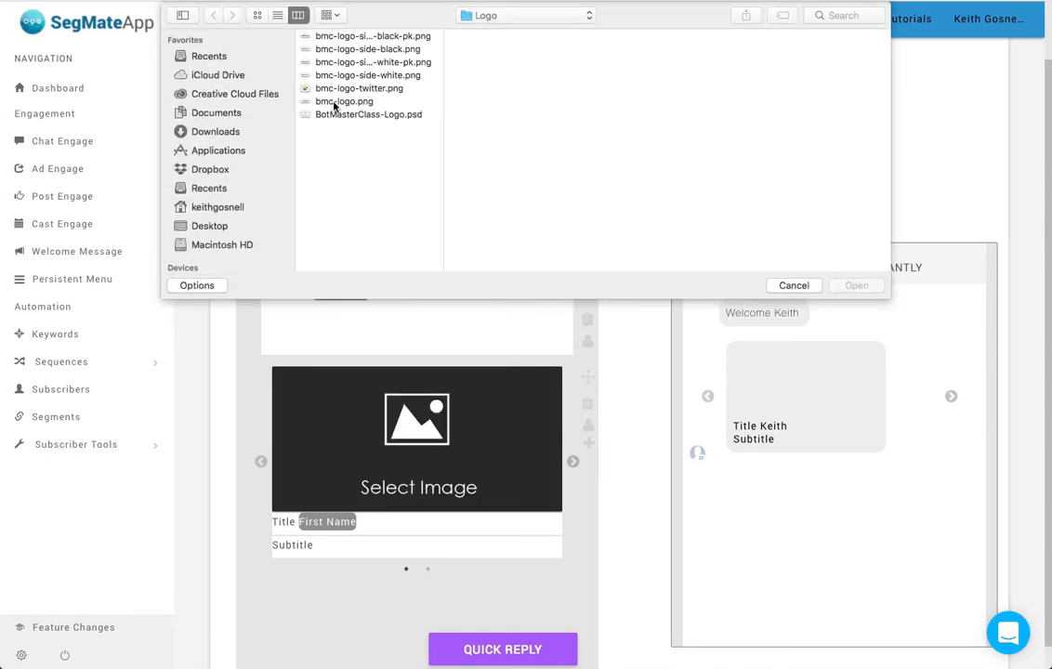
click(338, 101)
key(Return)
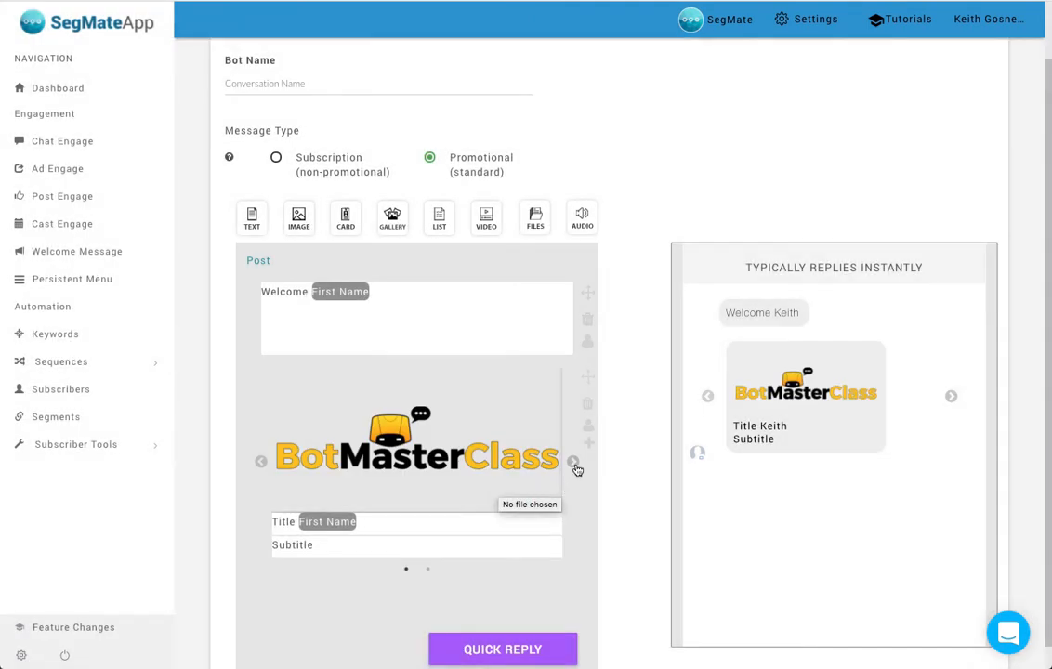
- Add a button with the text "button 1" to the first gallery card
click(573, 462)
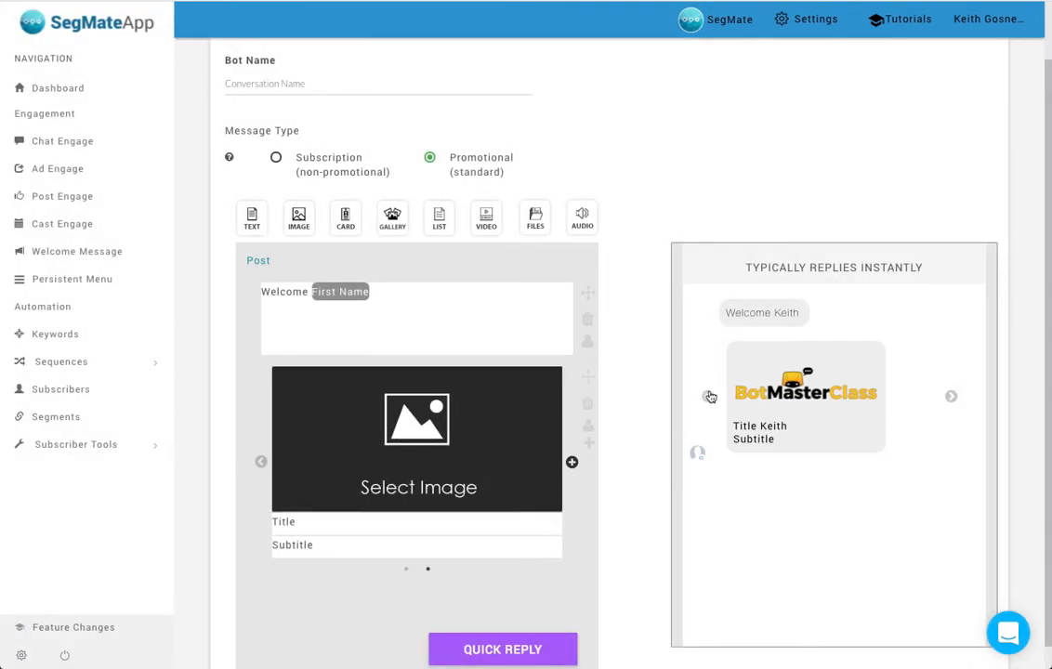
click(951, 397)
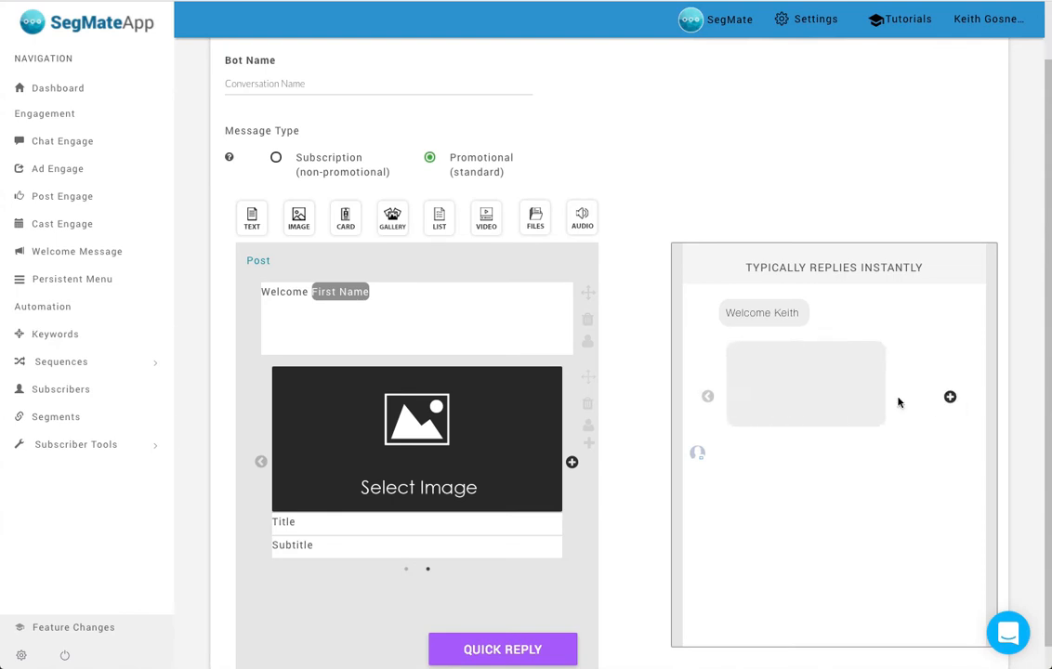
click(708, 397)
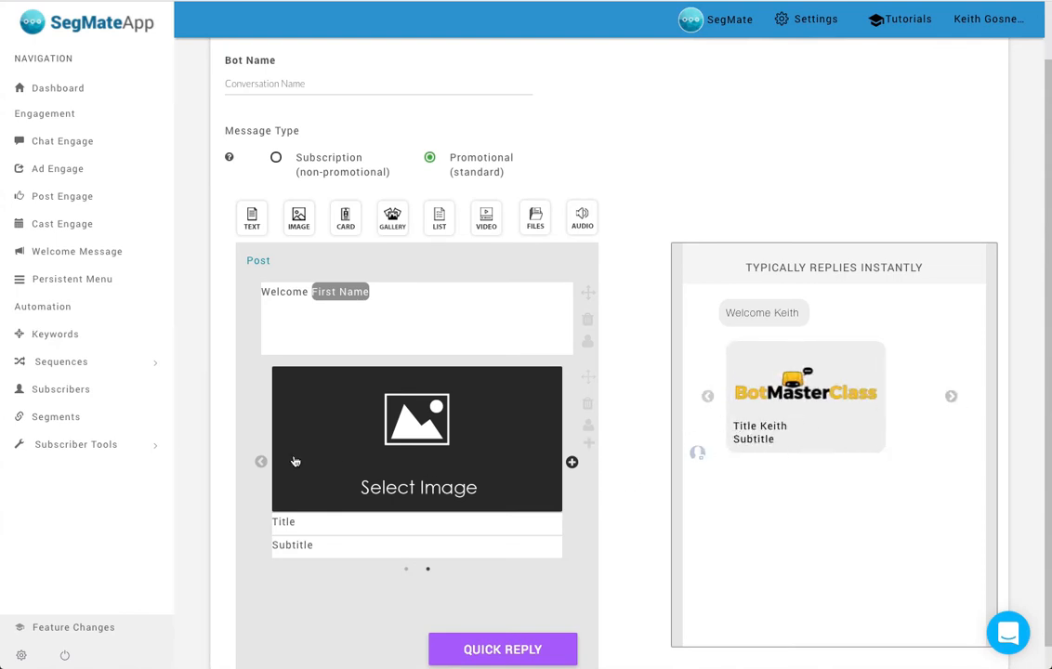
click(259, 463)
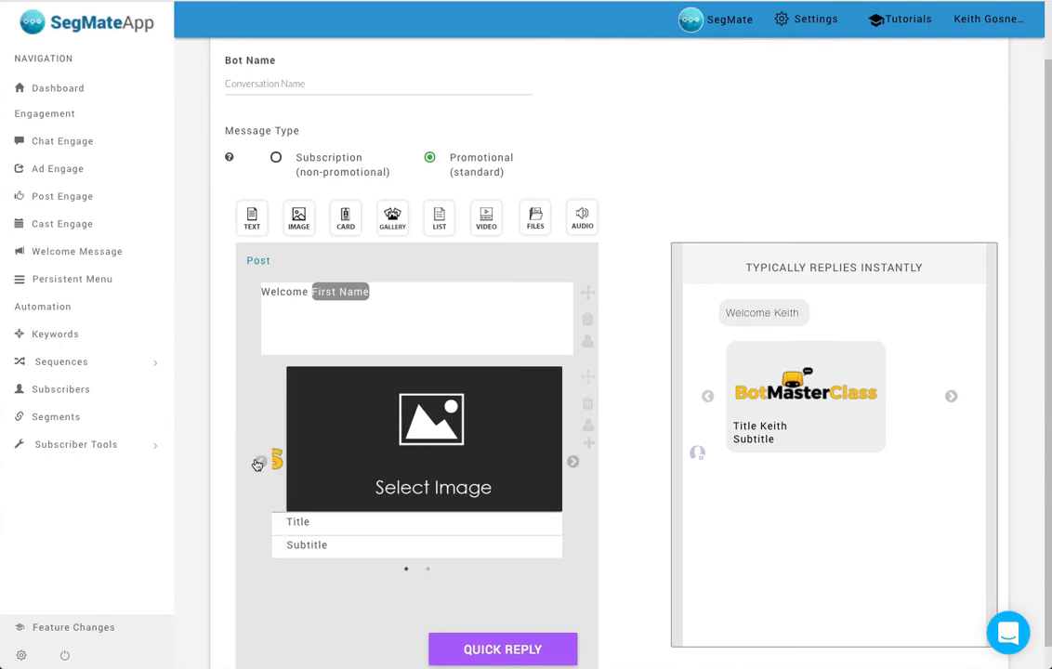
click(589, 443)
click(671, 325)
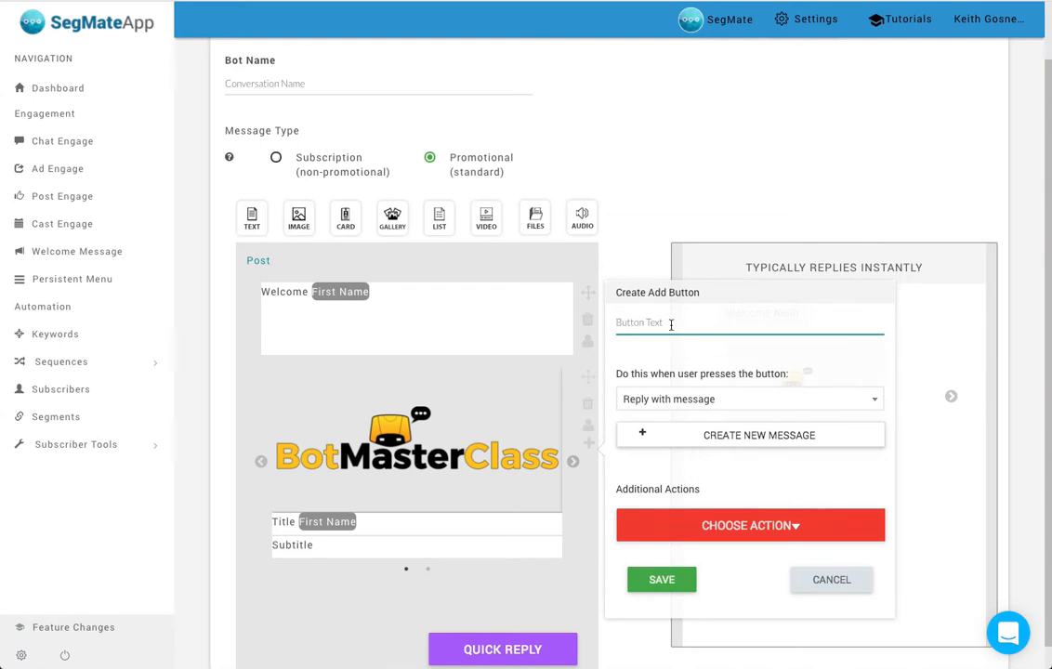
text(button 1)
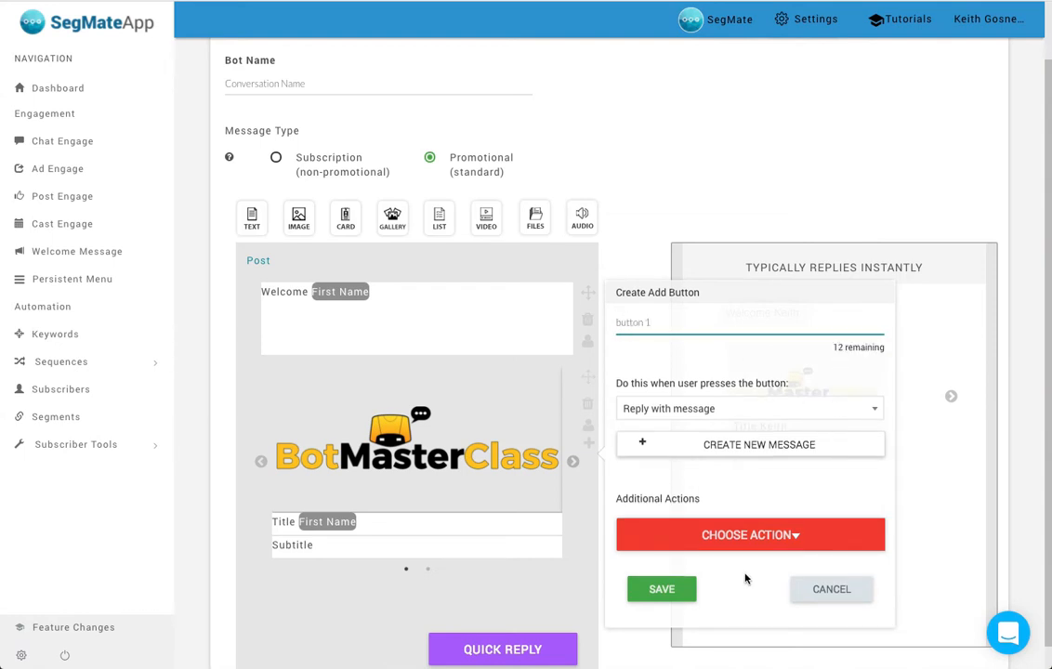
click(661, 589)
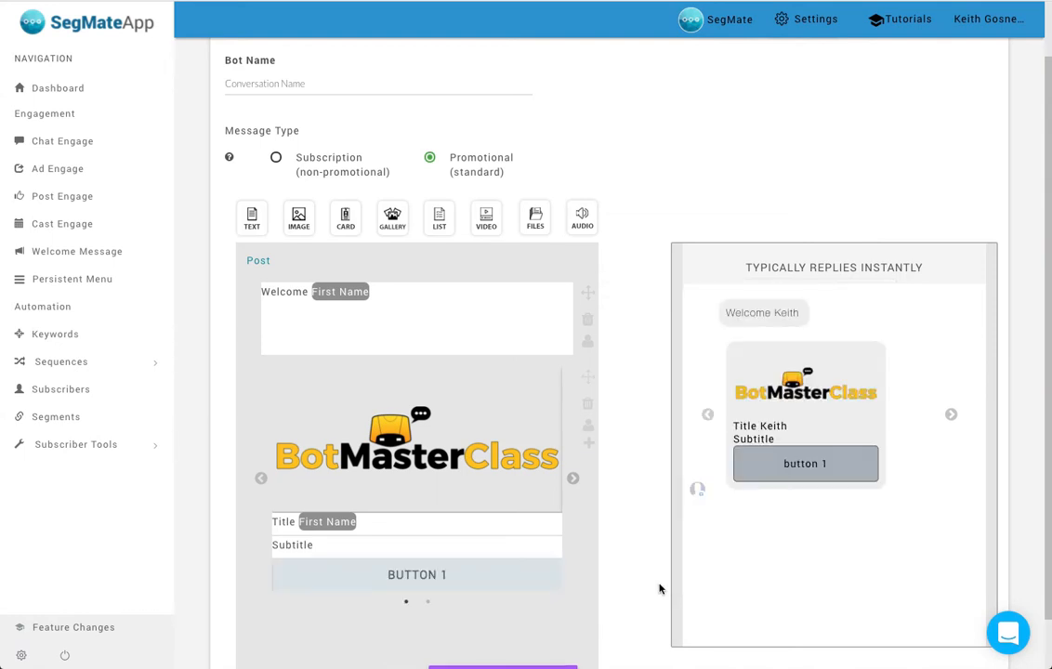
- Delete the gallery block from the post
click(573, 478)
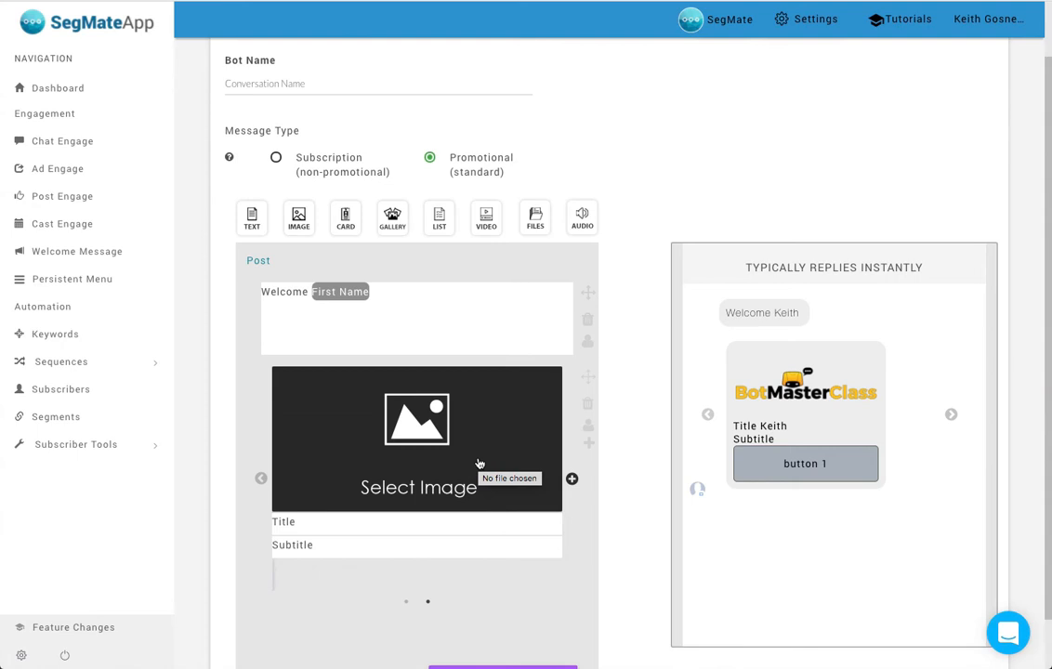
click(587, 406)
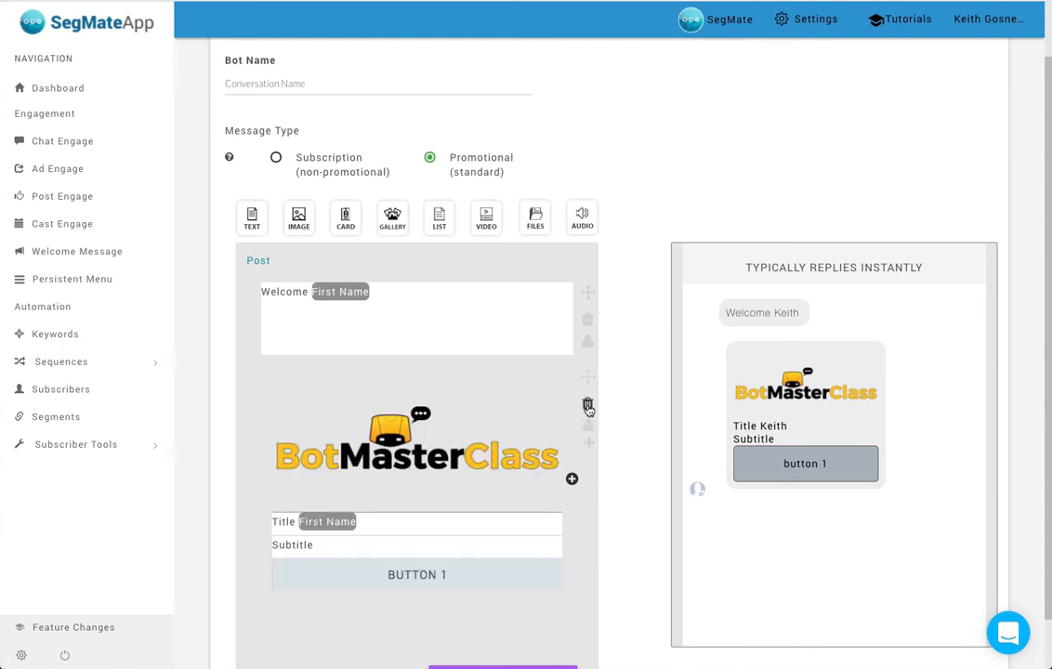
click(587, 407)
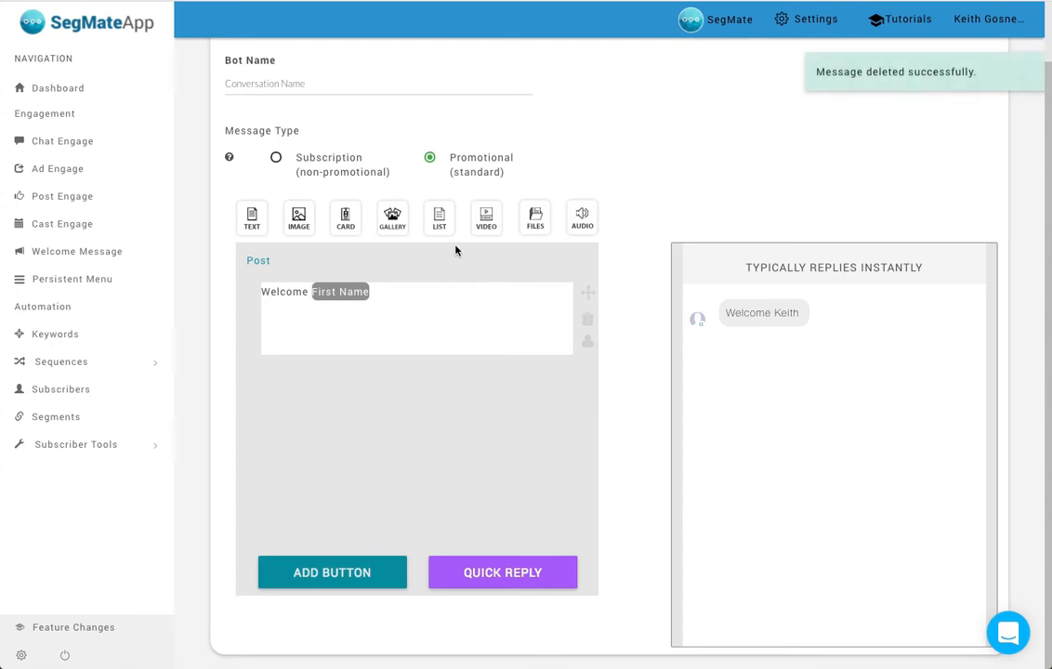
- Add a two-item list block below the welcome text and give its first item the title "dsfdsdf" and subtitle "sfs"
drag(439, 218, 338, 393)
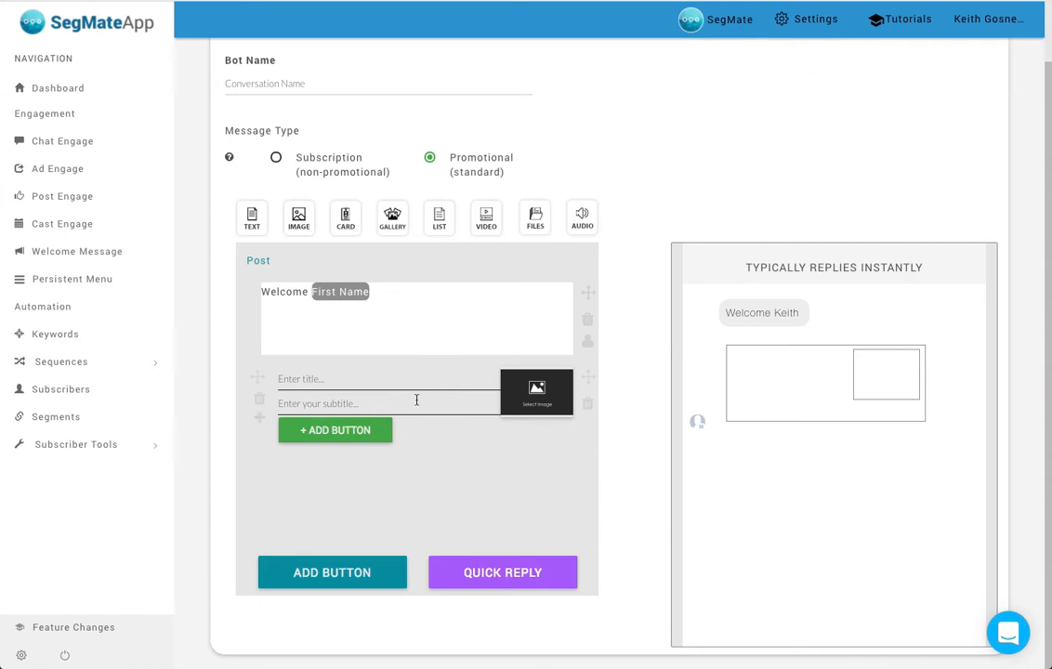
click(259, 417)
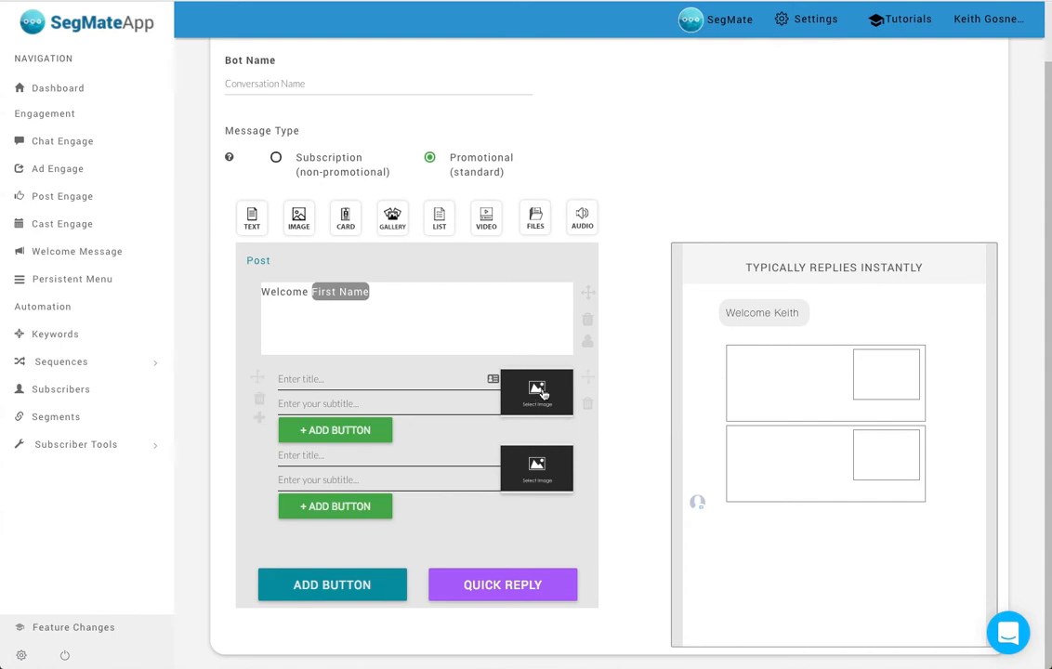
click(368, 381)
text(dsfdsdf)
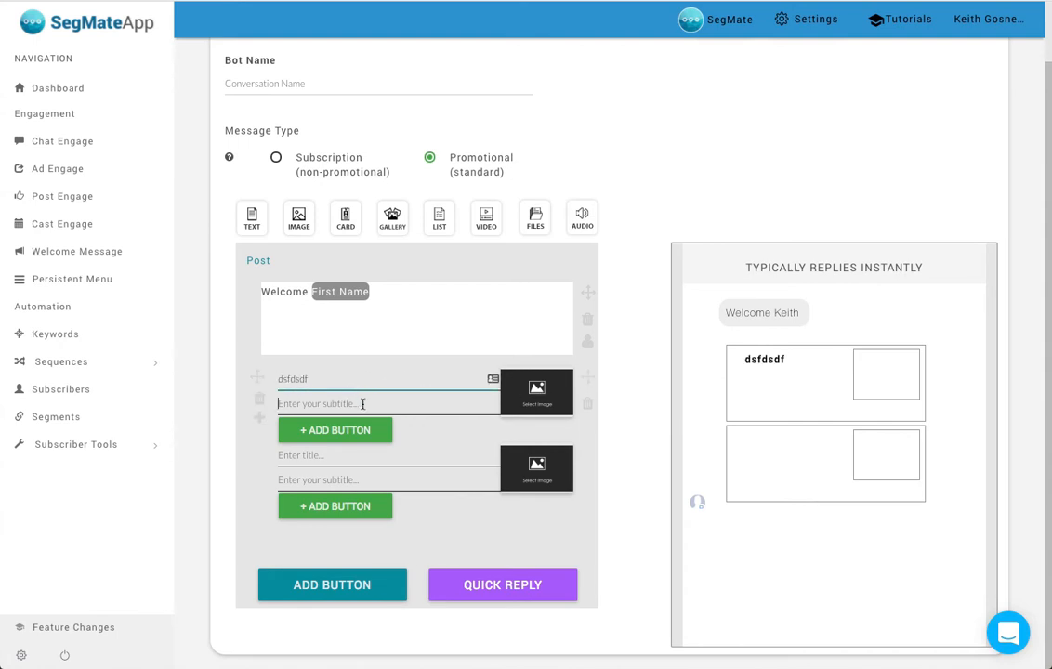
click(364, 403)
text(sfs)
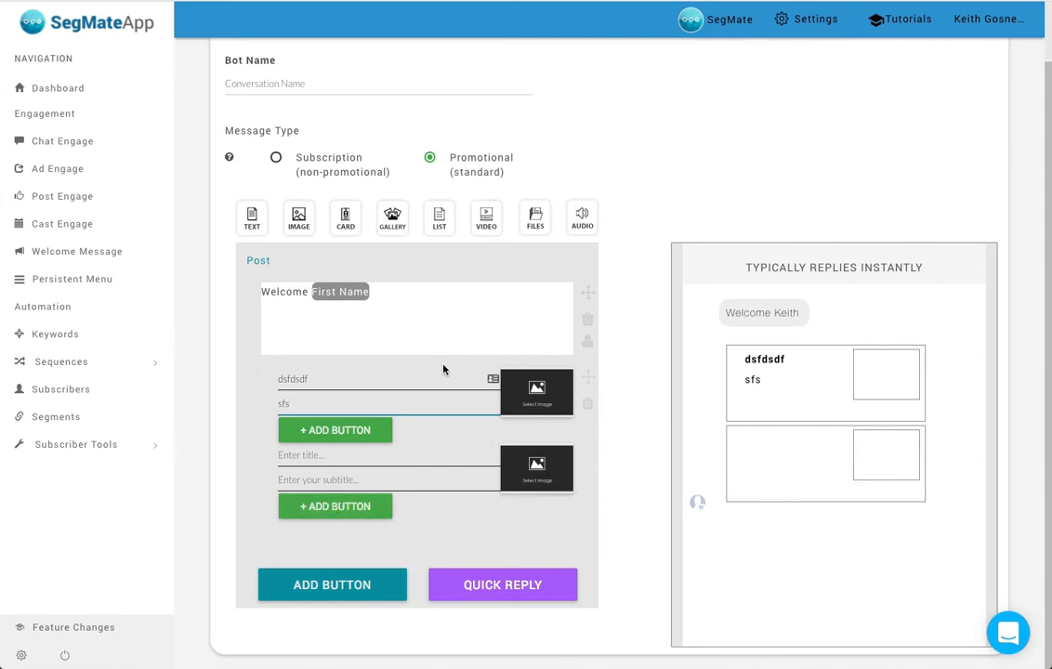
- Replace the list block with a video block that uses 2nd1stmessage.mp4 from the resources
click(587, 405)
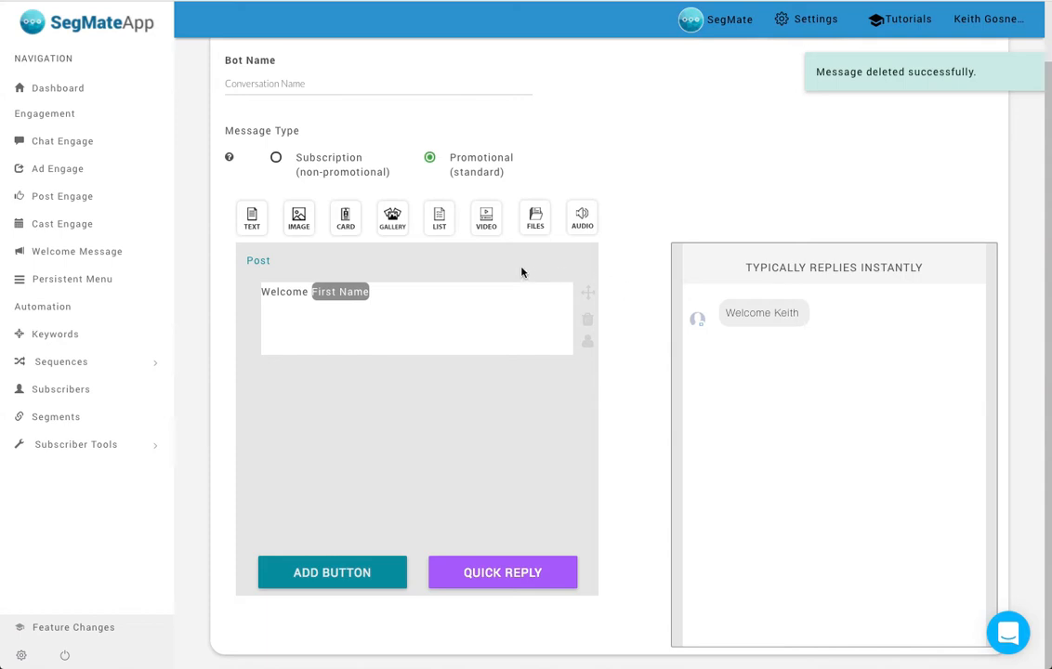
drag(484, 228, 433, 435)
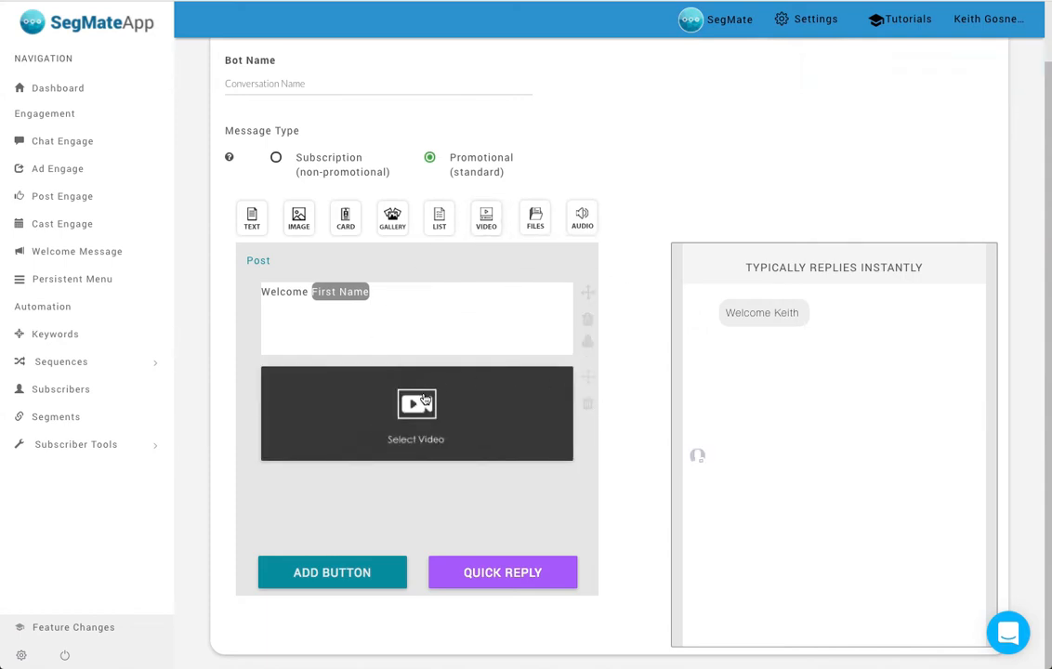
click(424, 401)
click(634, 389)
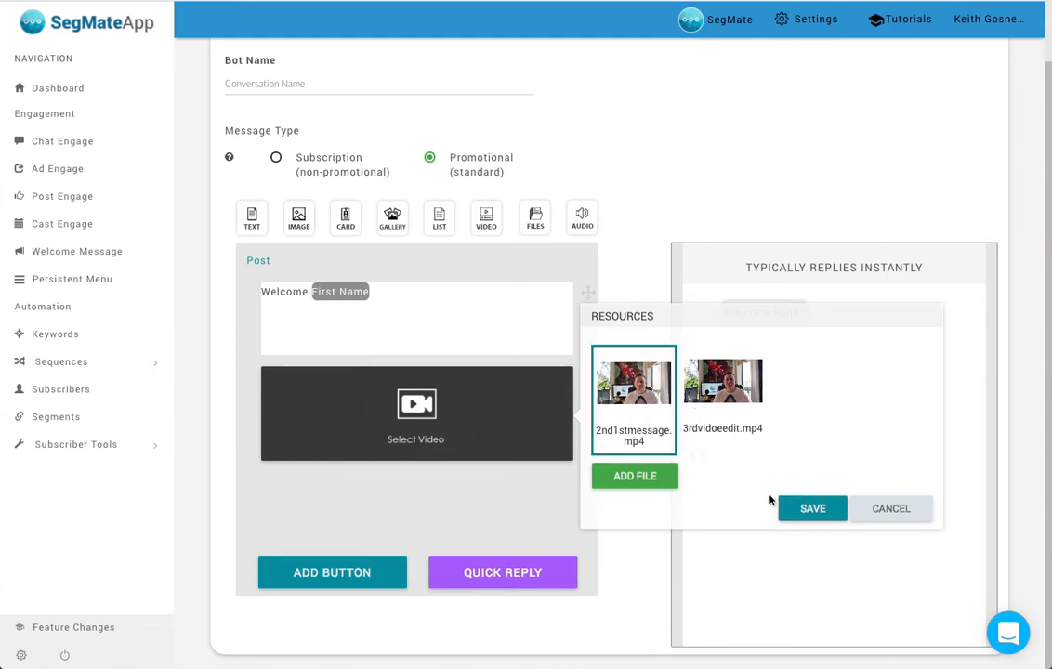
click(816, 507)
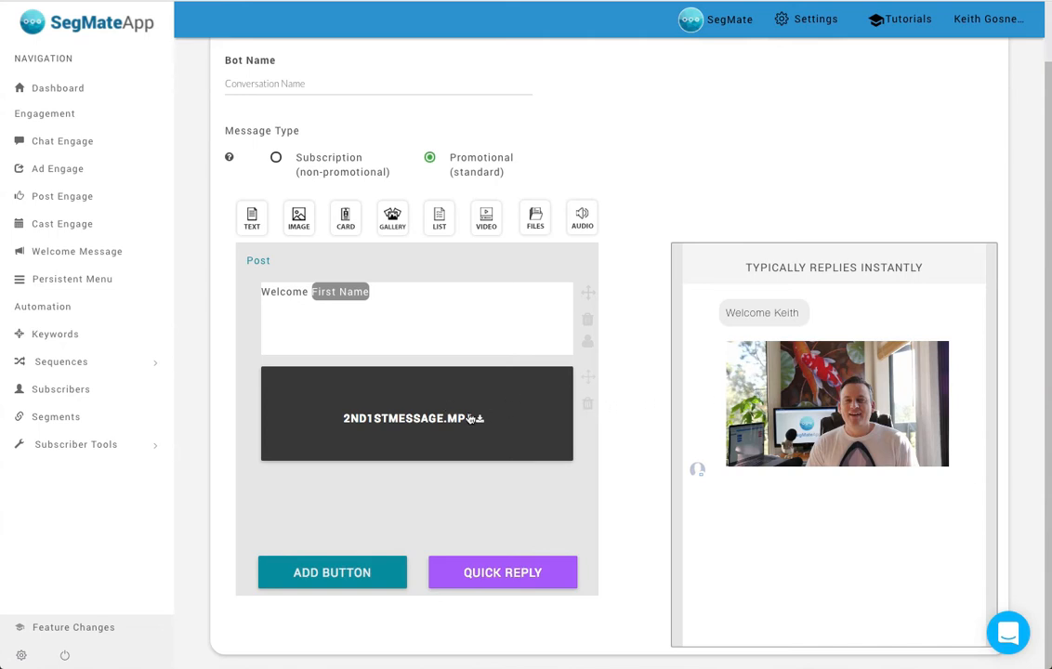
- Replace the video block with an empty file block below the welcome text
click(398, 373)
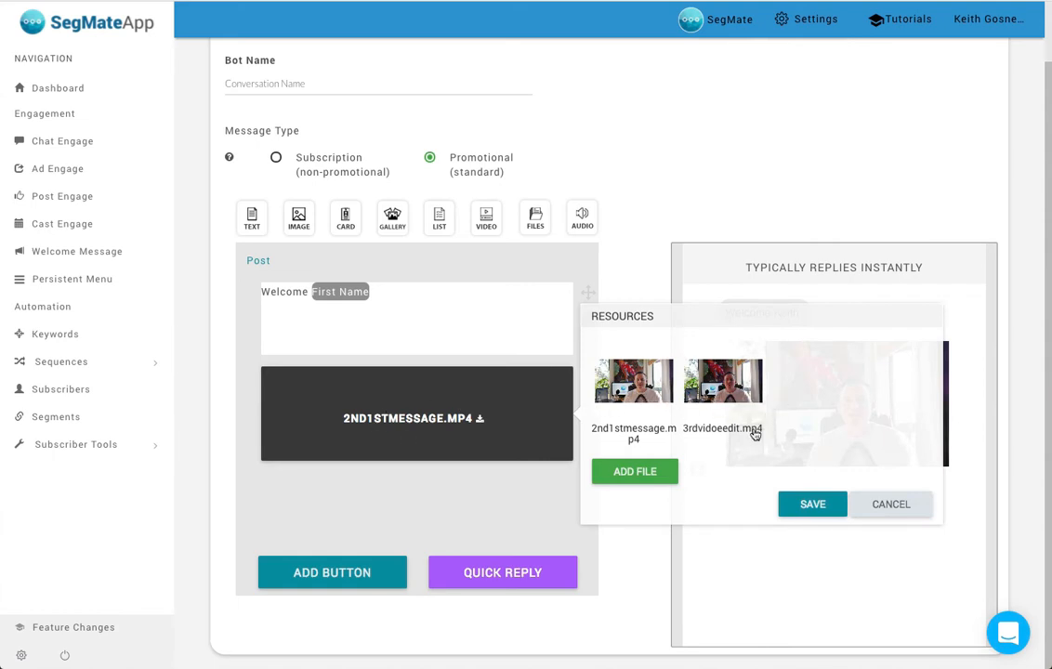
click(892, 504)
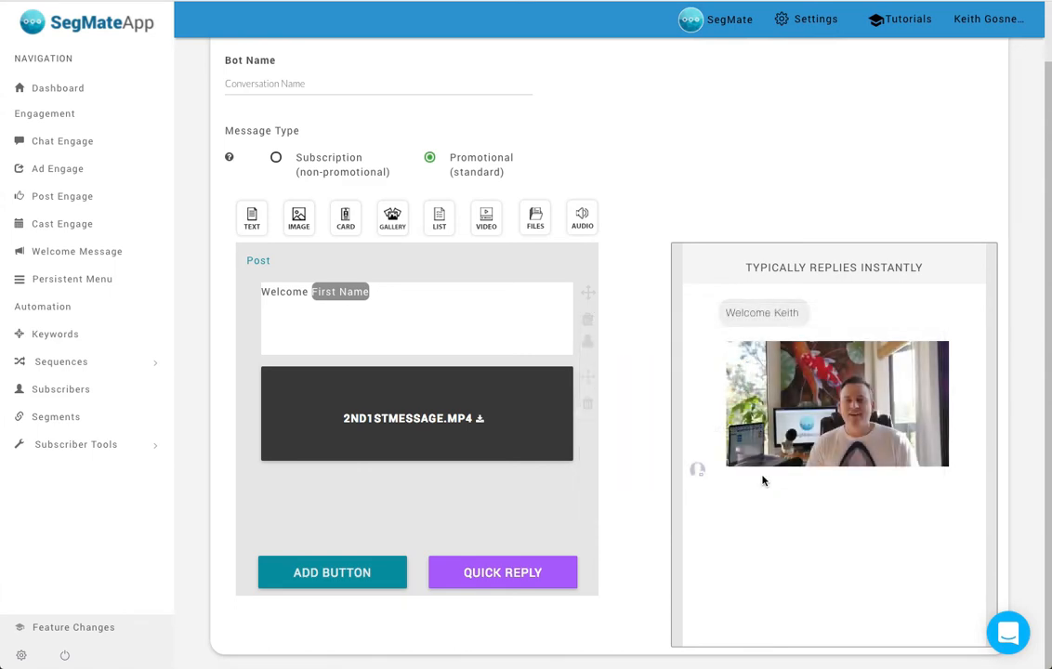
click(588, 406)
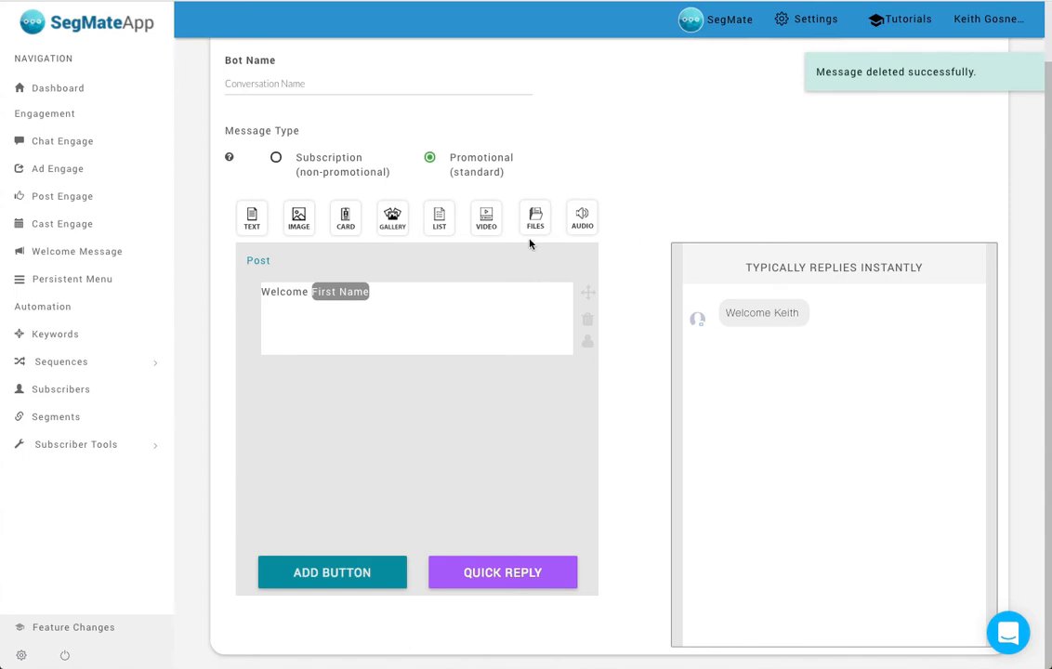
drag(536, 219, 381, 411)
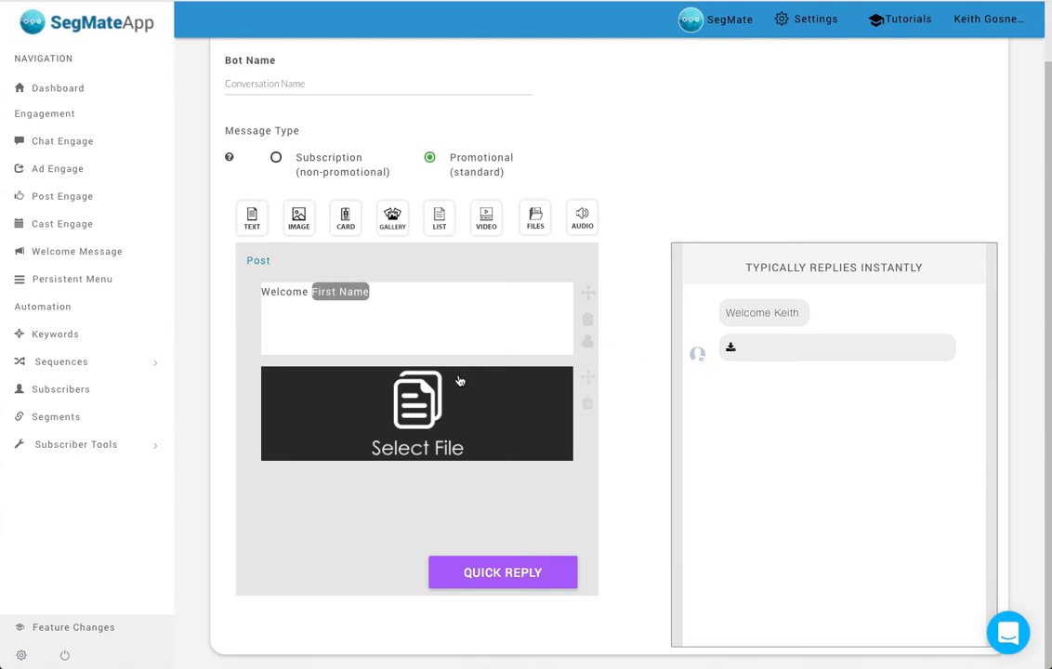
- Replace the file block with an empty audio block and delete the audio block again
click(588, 405)
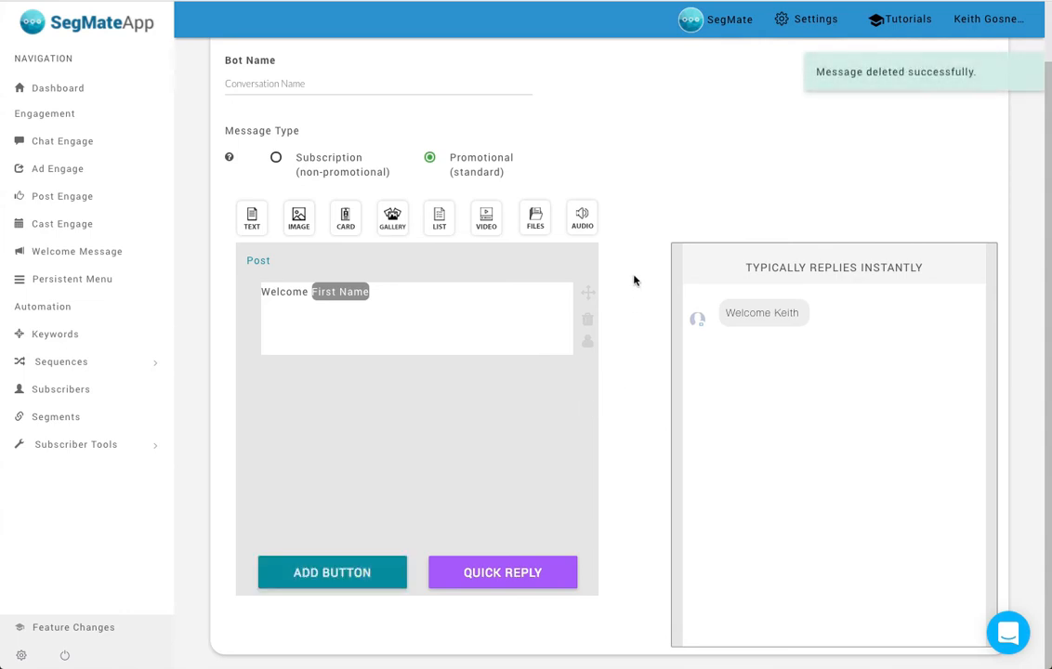
drag(585, 221, 505, 423)
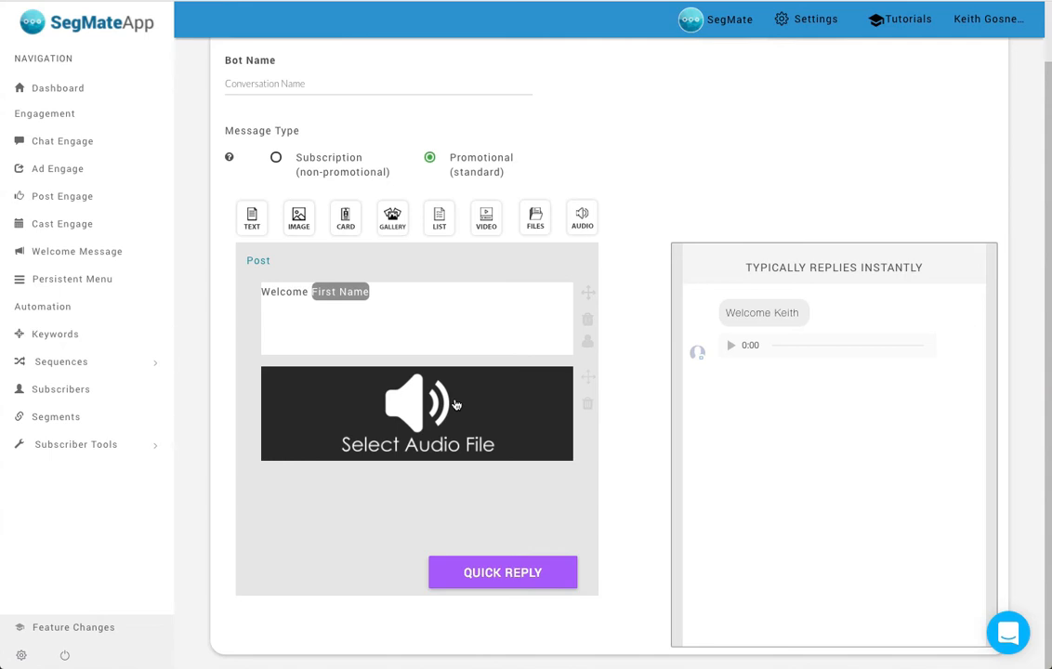
click(588, 406)
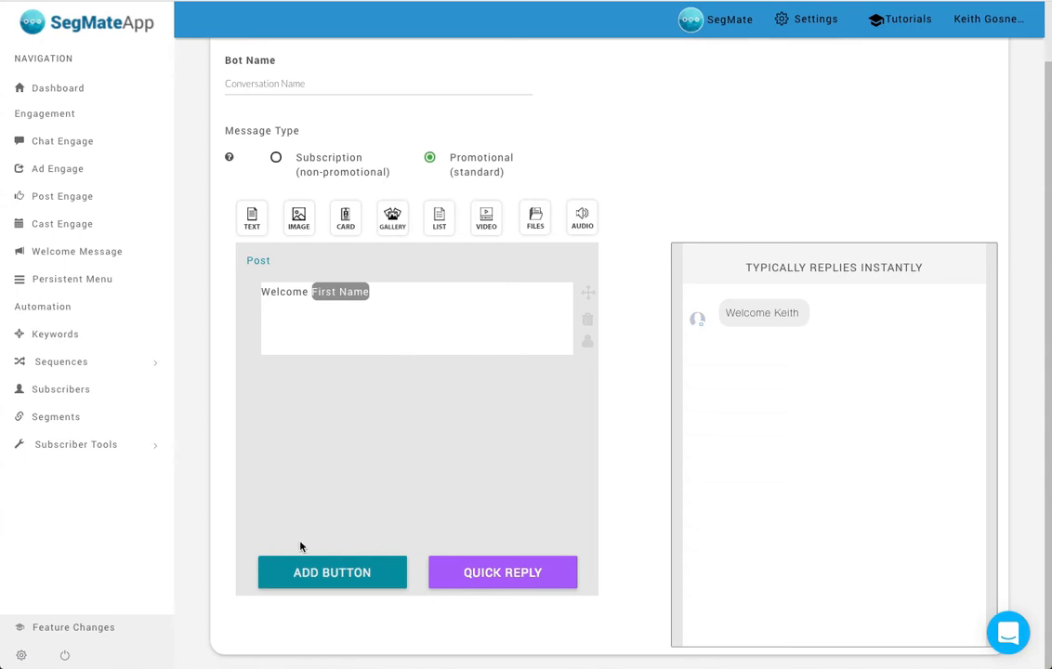
- Add a button named "Next" to the welcome text, with Reply with message as its response
click(329, 571)
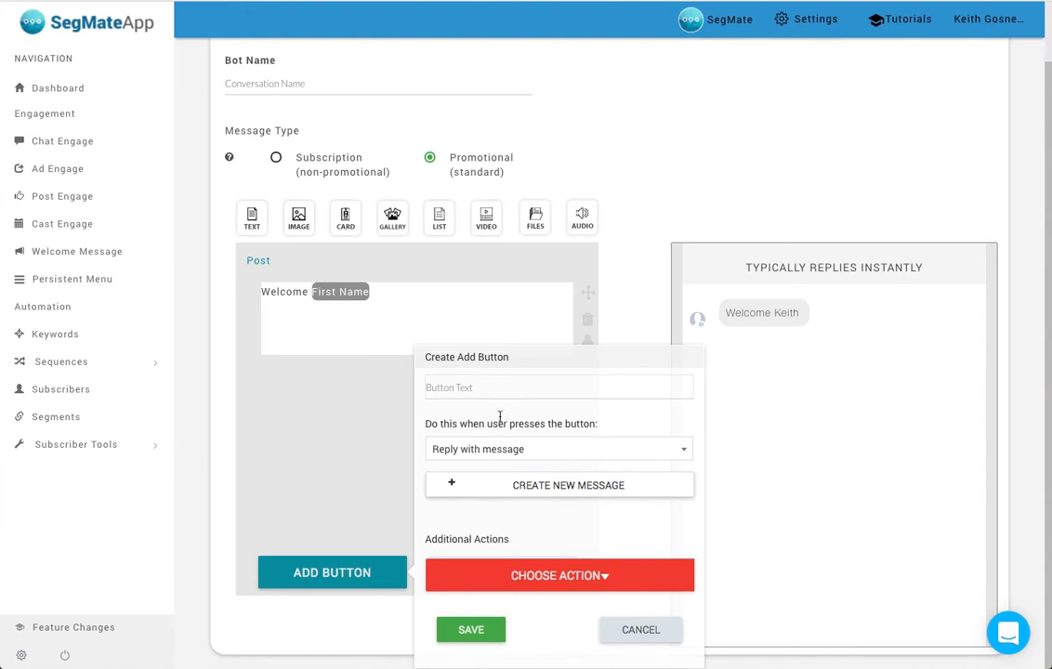
click(479, 386)
text(Next)
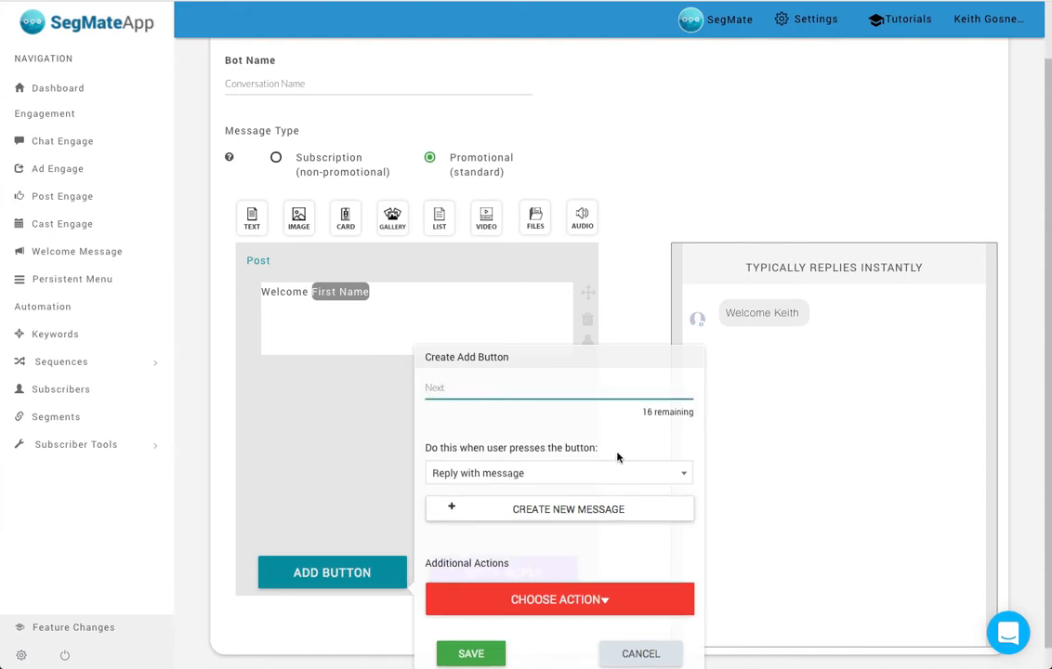
scroll(613, 460, down, 1)
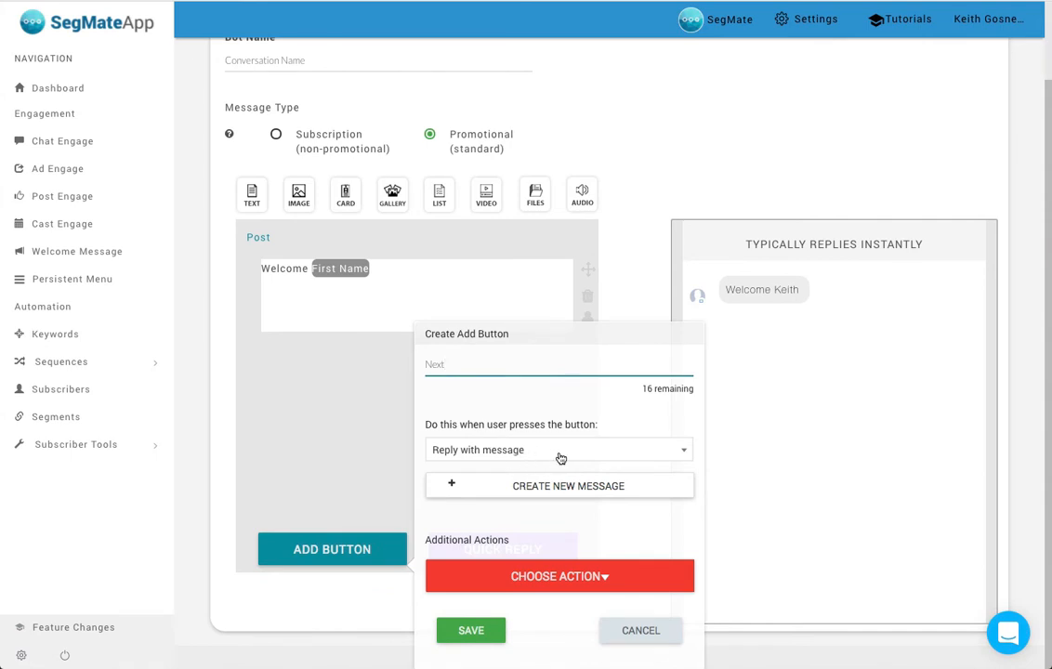
click(528, 455)
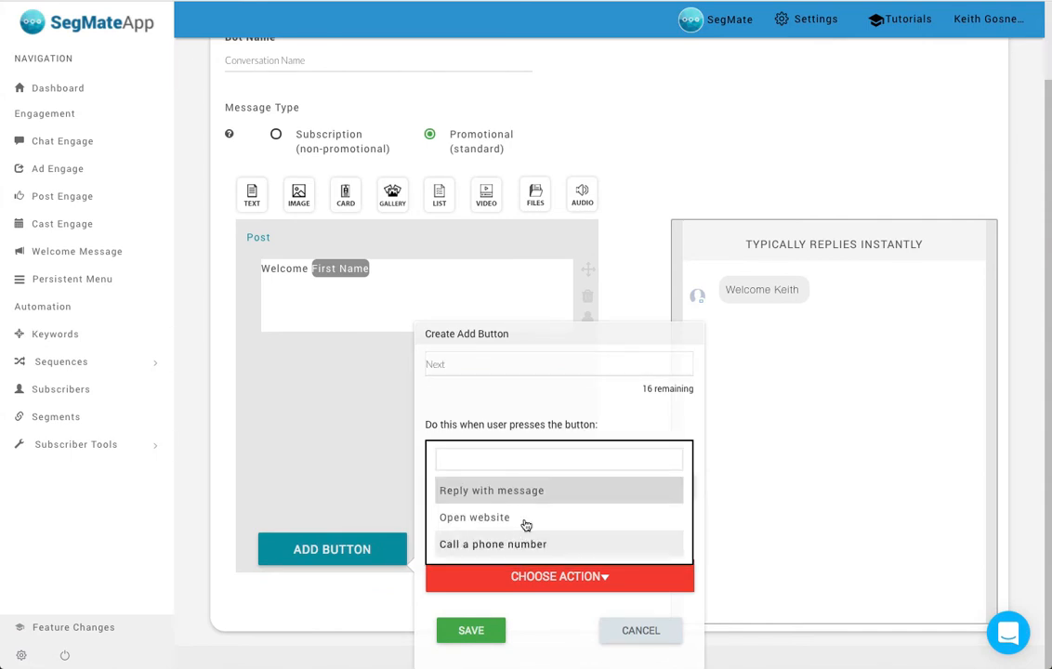
click(530, 500)
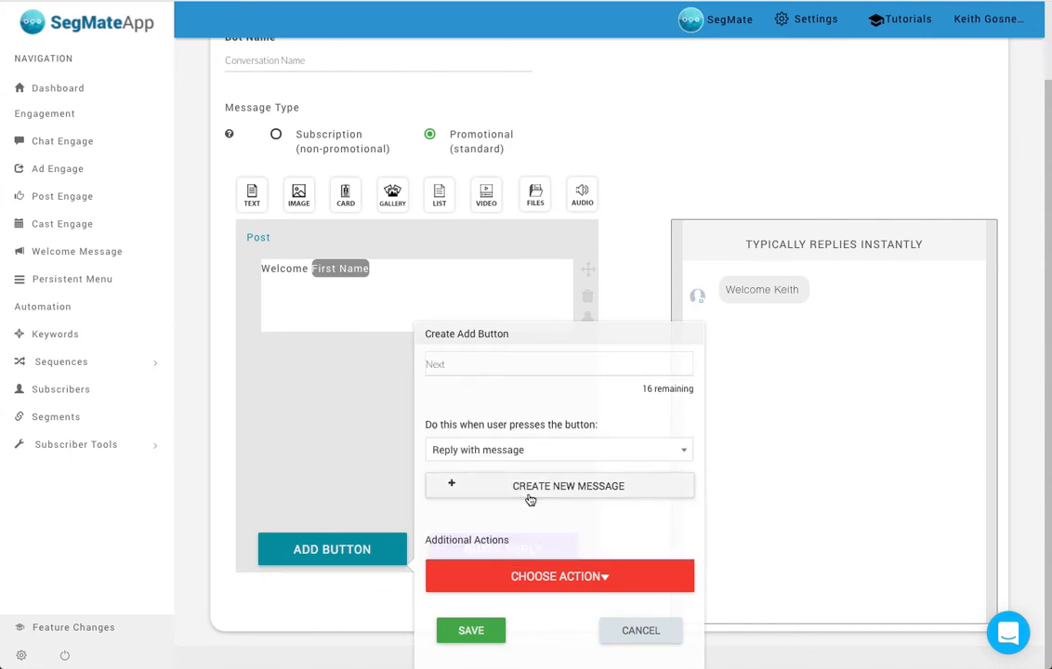
- Try the Open website and Call a phone number responses for the Next button, and return it to Reply with message
click(574, 454)
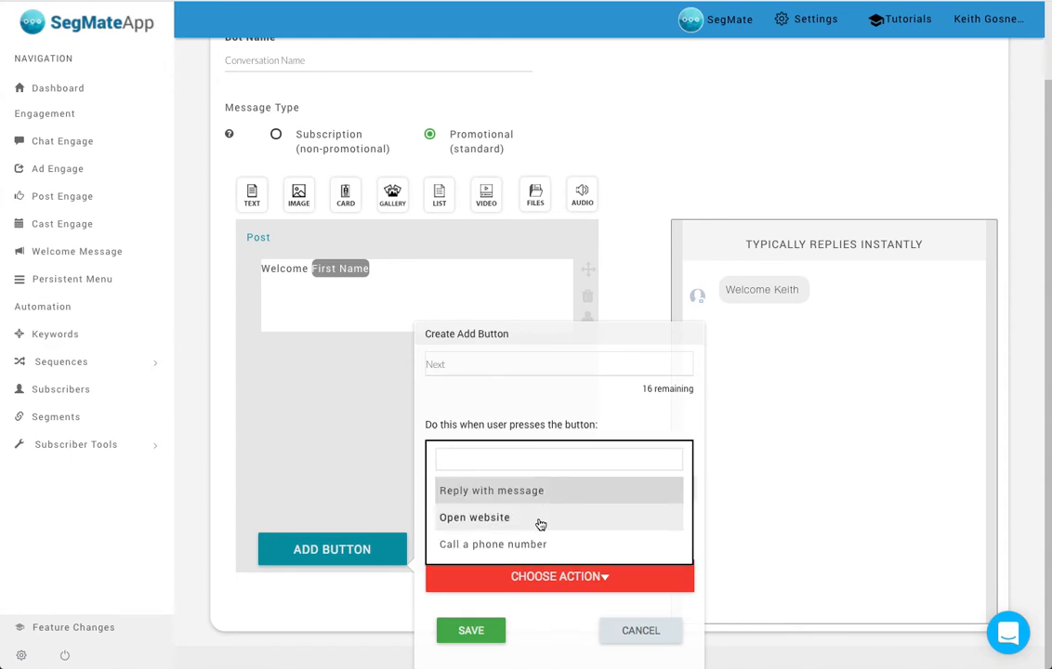
click(540, 523)
click(464, 486)
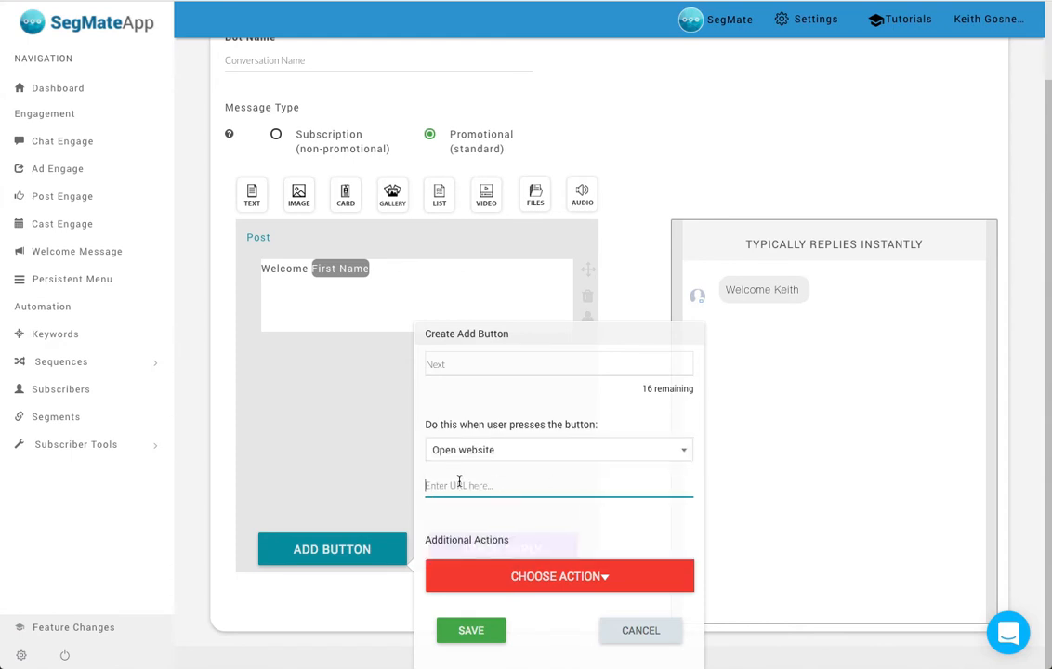
click(613, 454)
click(530, 542)
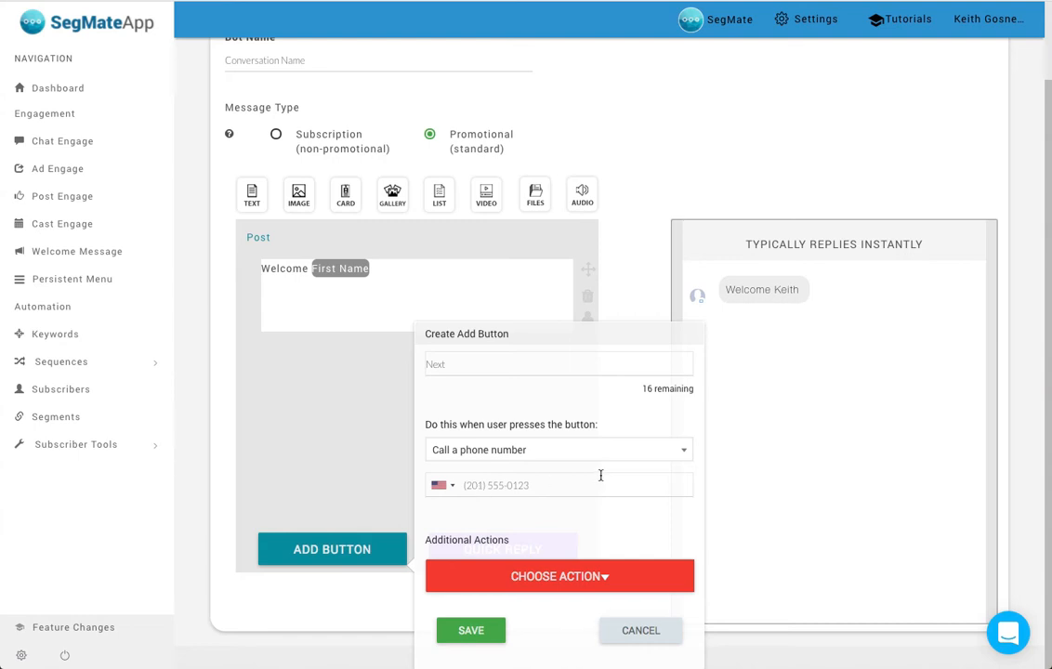
click(678, 453)
click(578, 495)
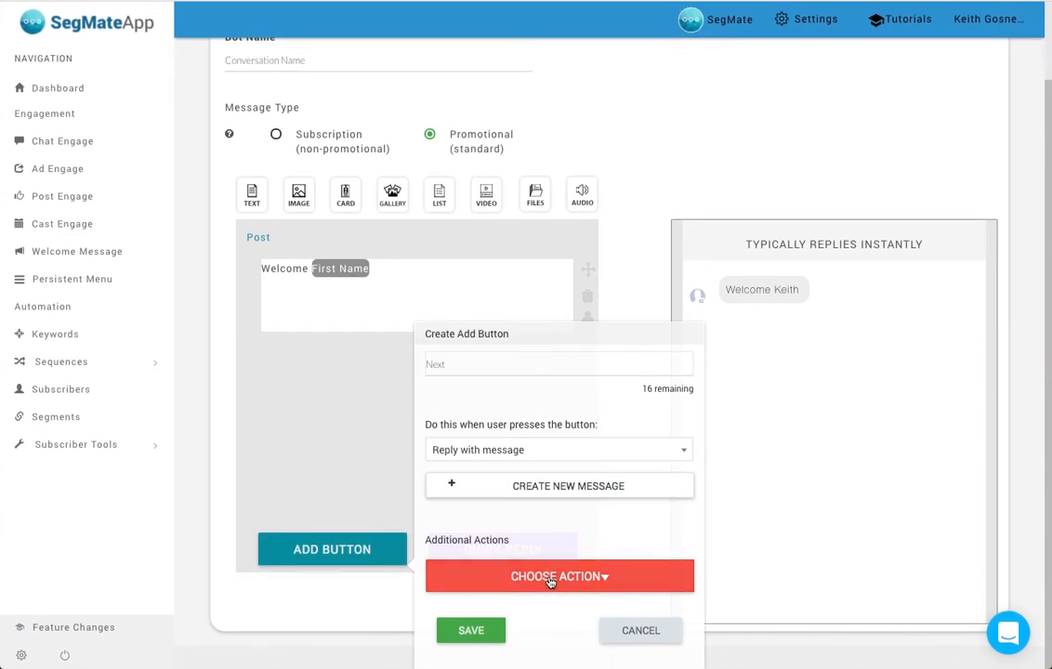
- Give the Next button an additional action that subscribes the user to the Chatbot Series sequence
click(550, 577)
scroll(519, 588, down, 3)
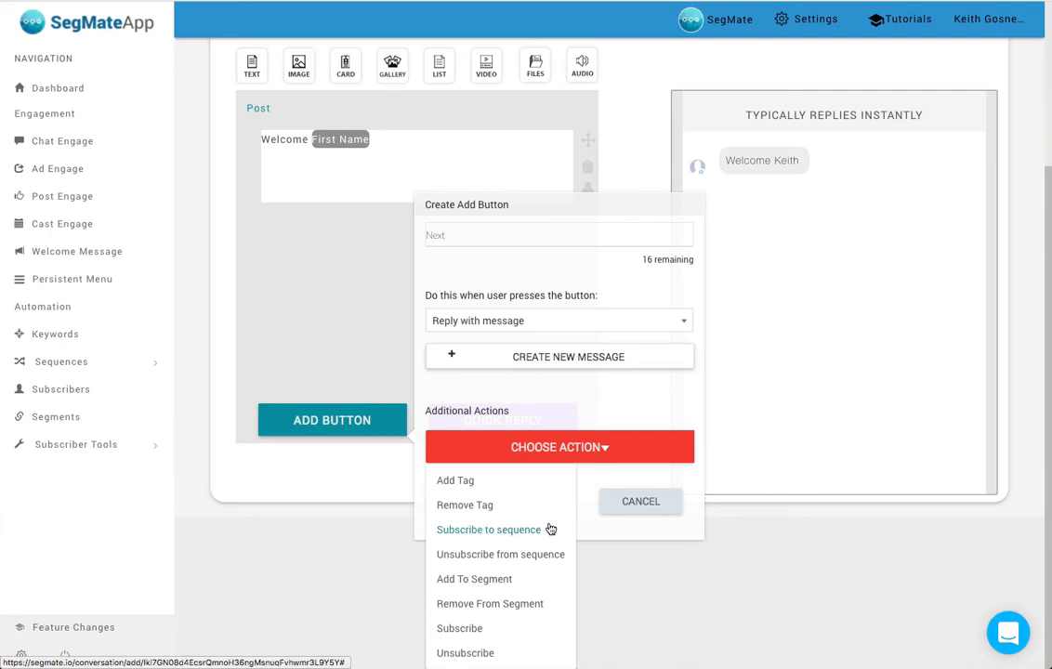
click(500, 536)
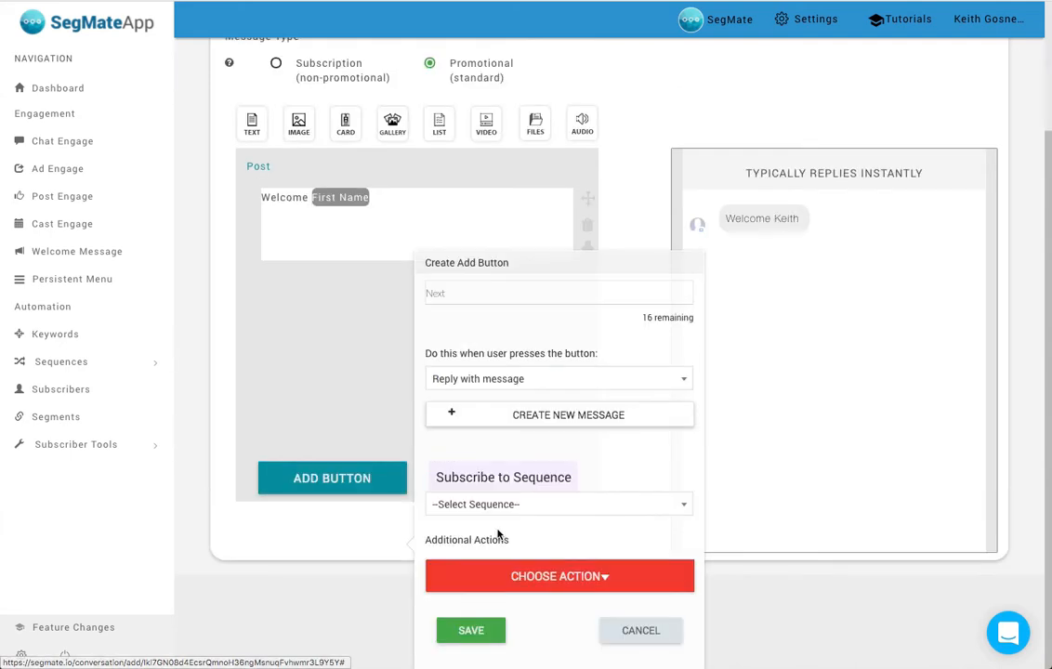
click(557, 503)
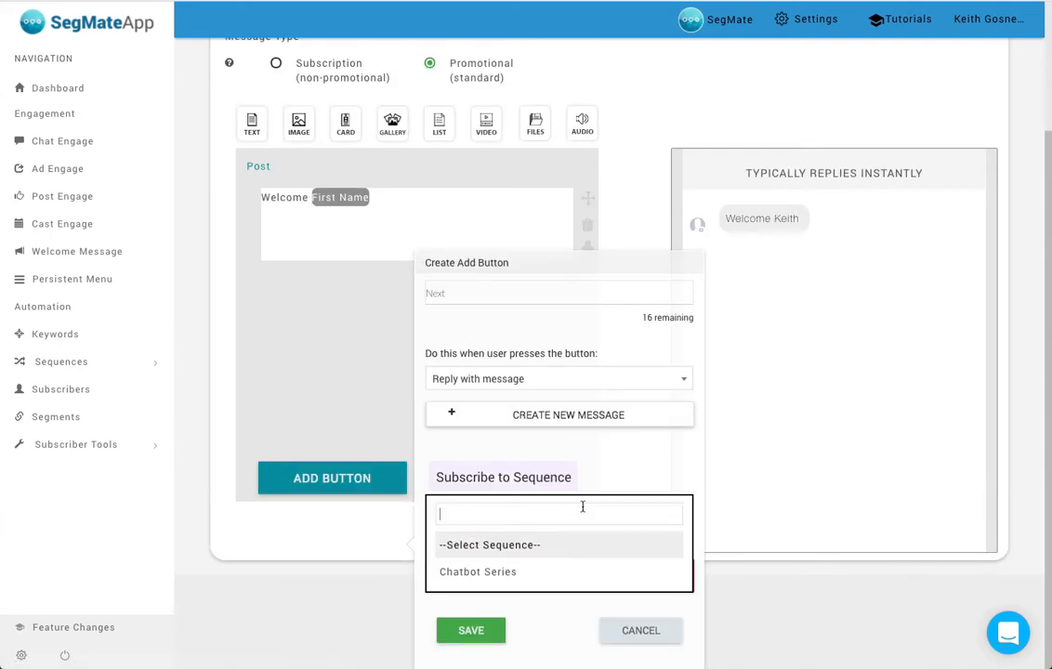
click(479, 571)
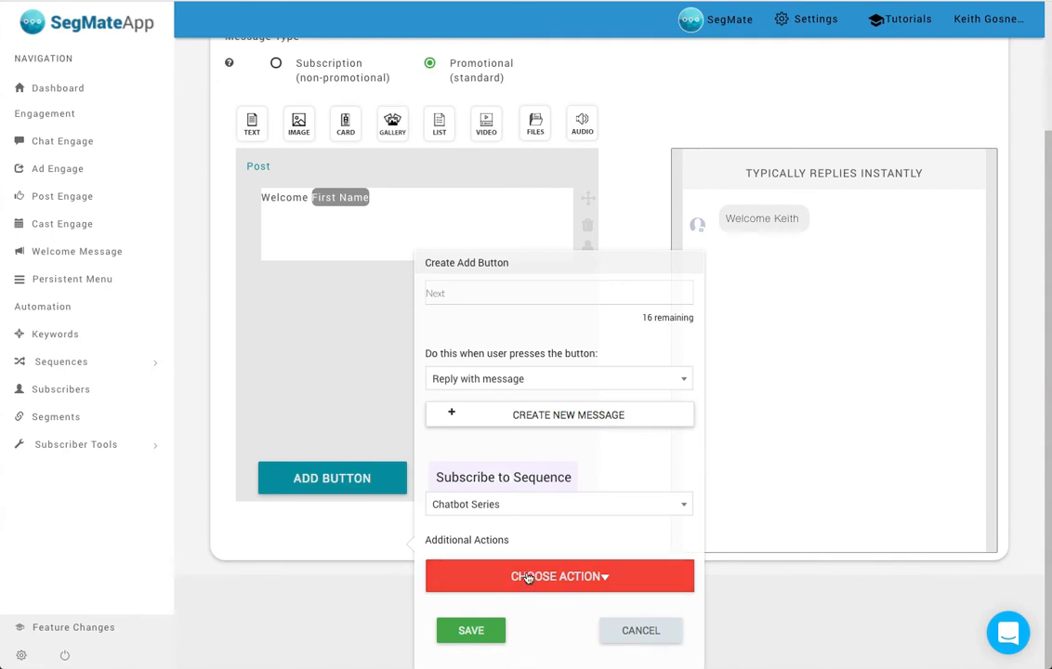
- Add a tag action with the tag "beta webinar" to the Next button and remove that action again
click(465, 575)
click(465, 555)
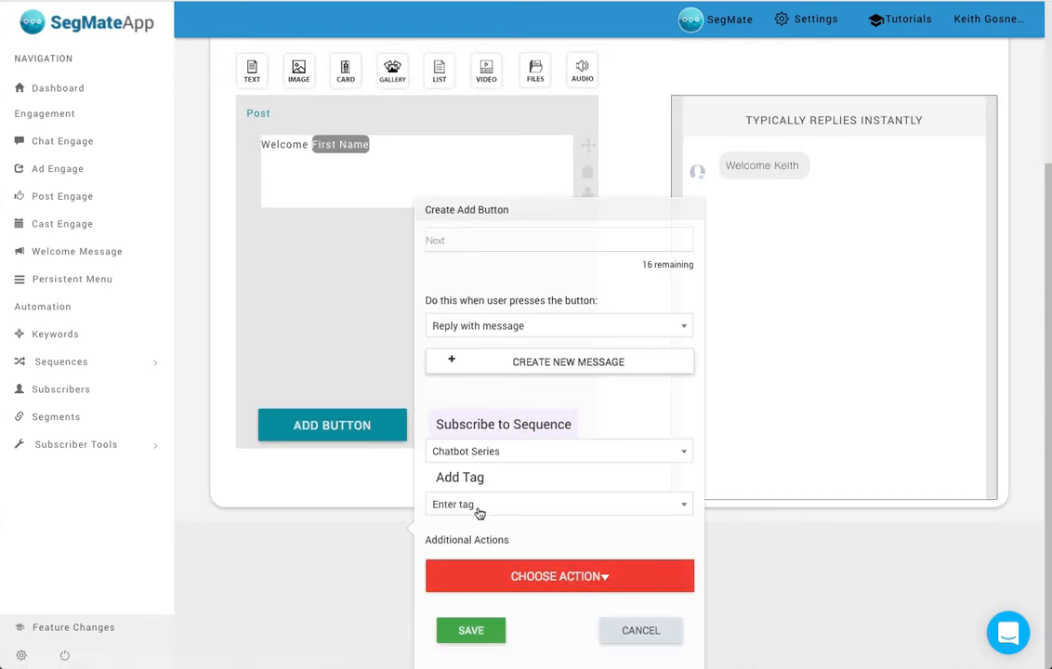
click(526, 505)
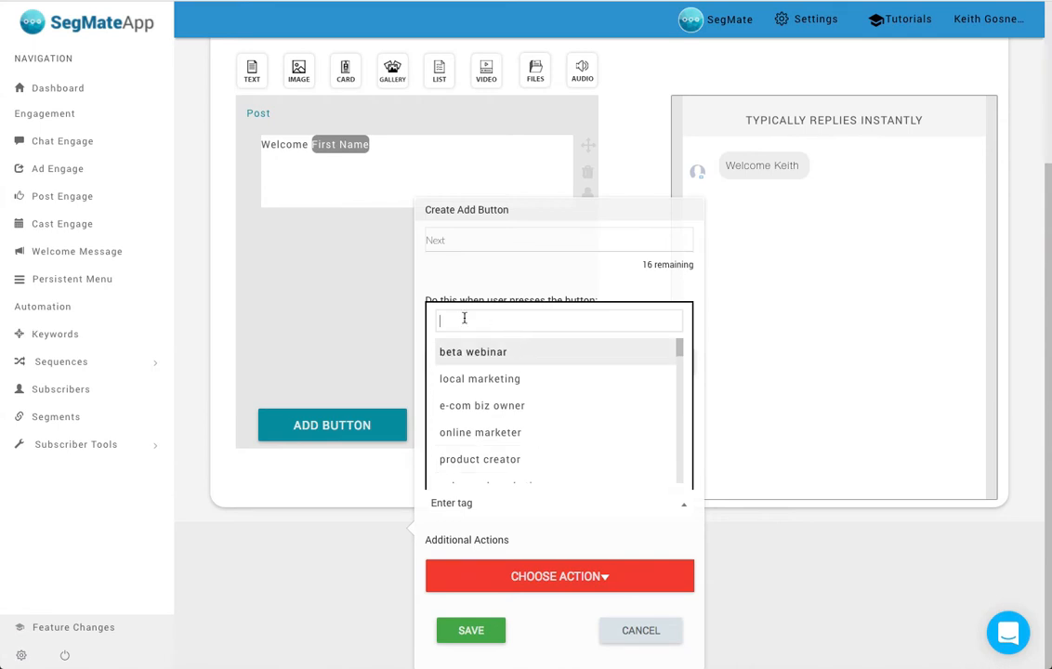
click(500, 353)
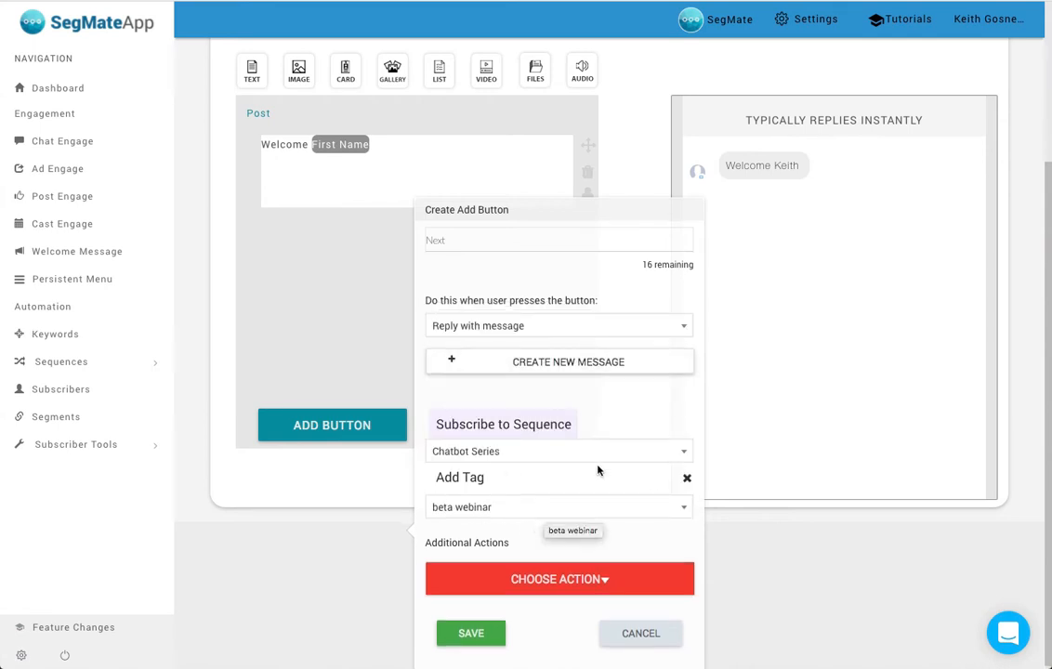
click(685, 478)
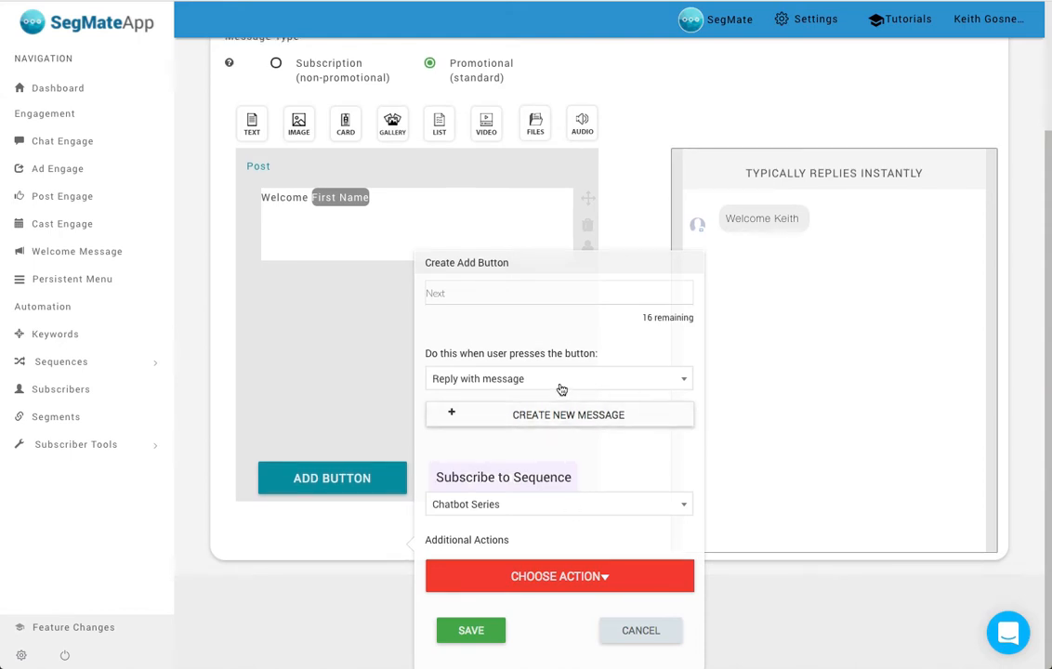
- Create a new reply message for the Next button with the text "Next mesage"
scroll(569, 394, up, 1)
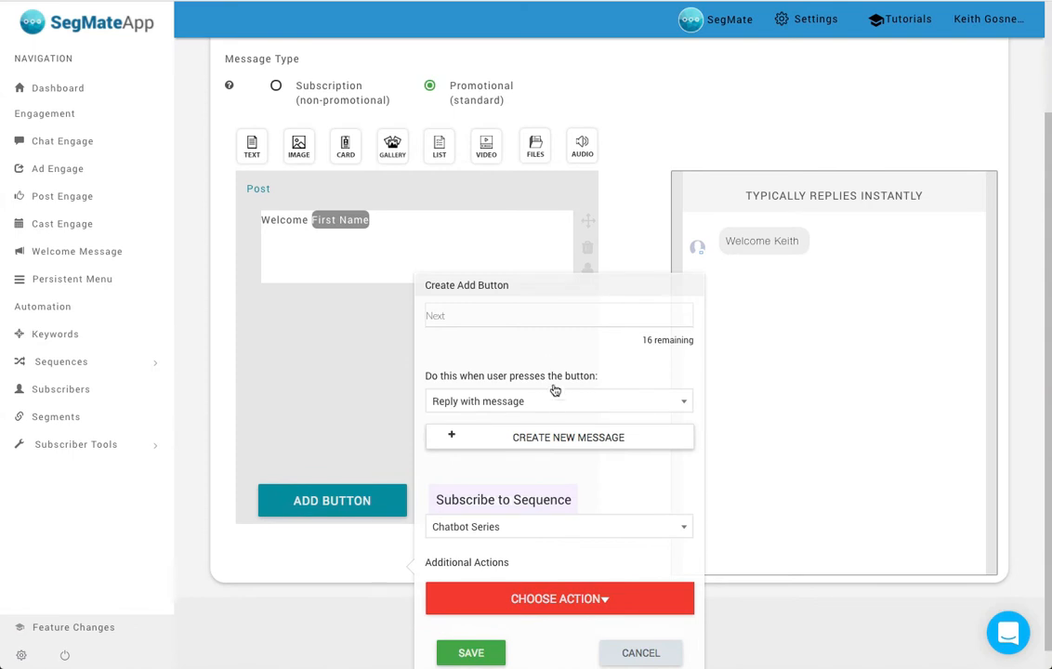
scroll(533, 359, down, 1)
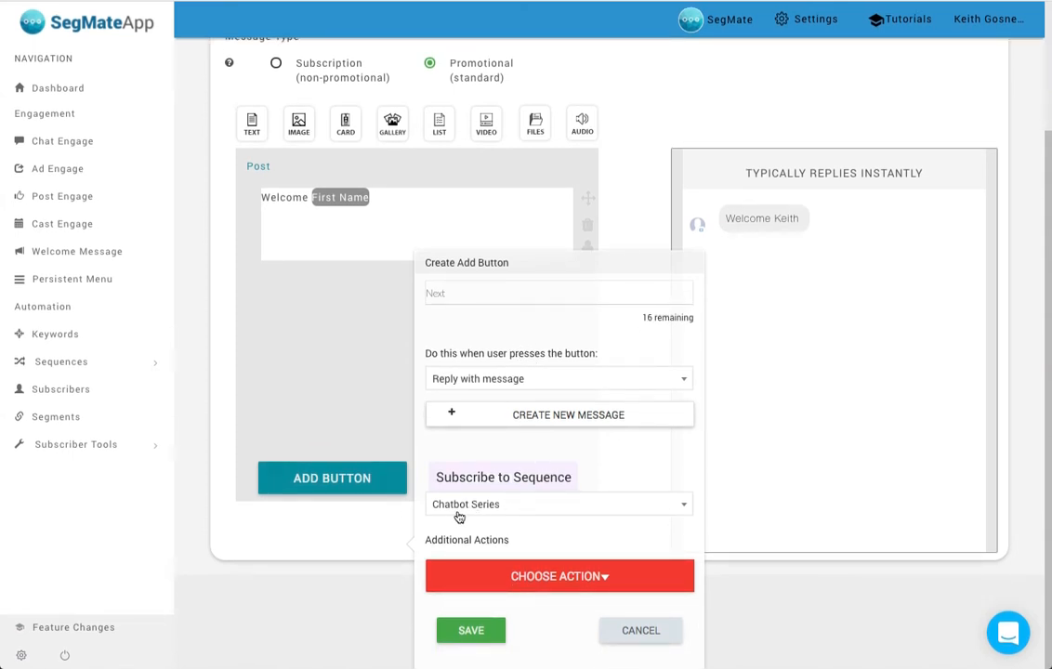
click(563, 420)
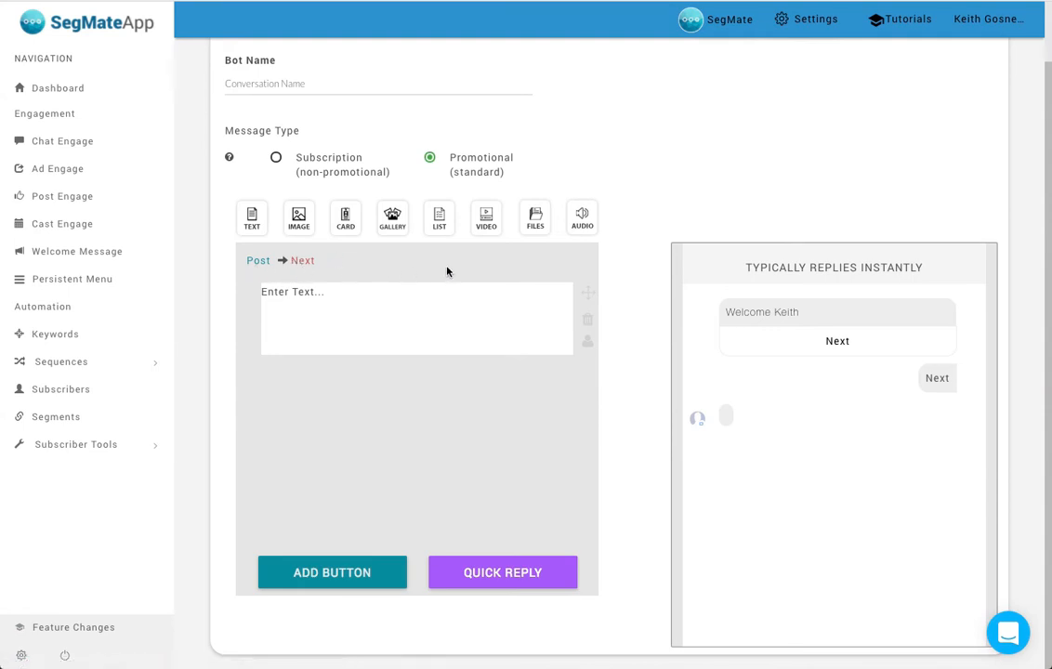
click(350, 305)
text(Nex)
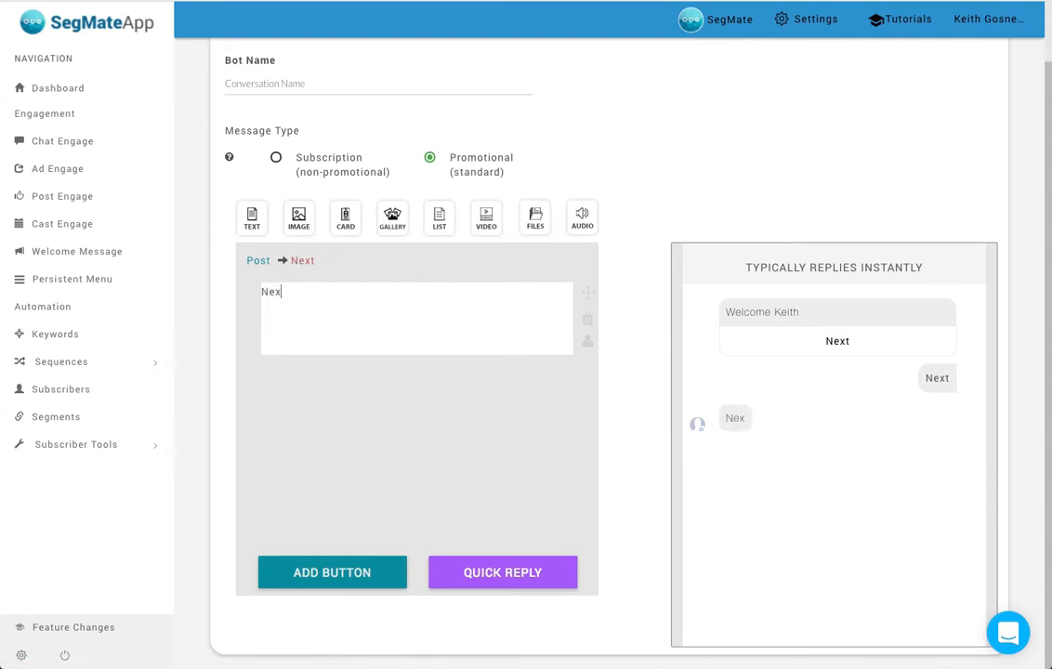
text(t mesage)
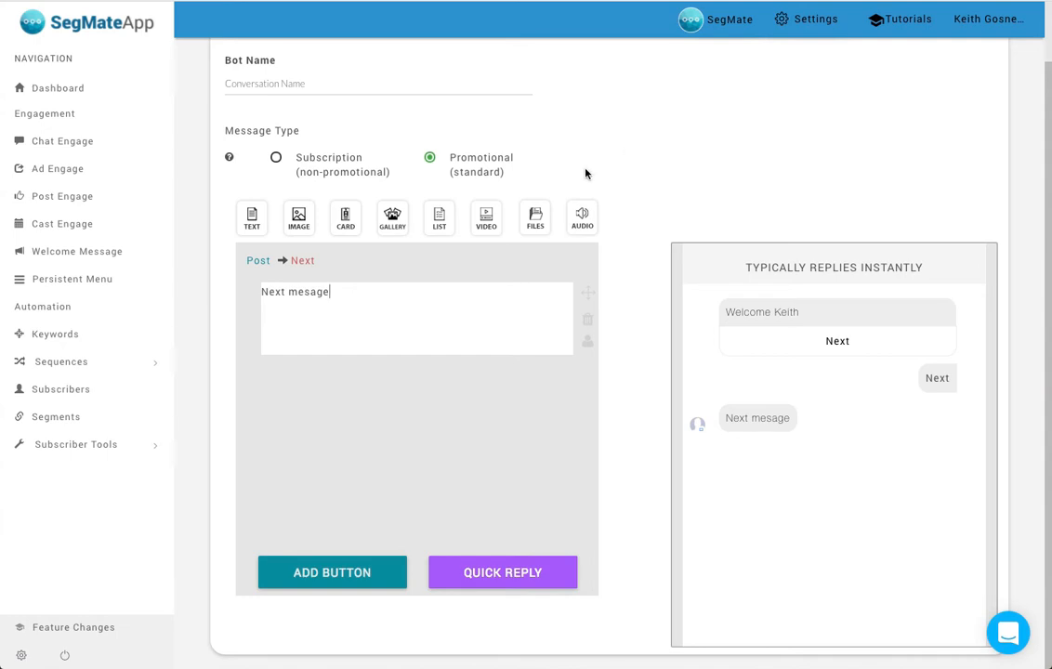
- Go back to the welcome message, review the Next button's settings, and reopen the message it leads to
click(258, 263)
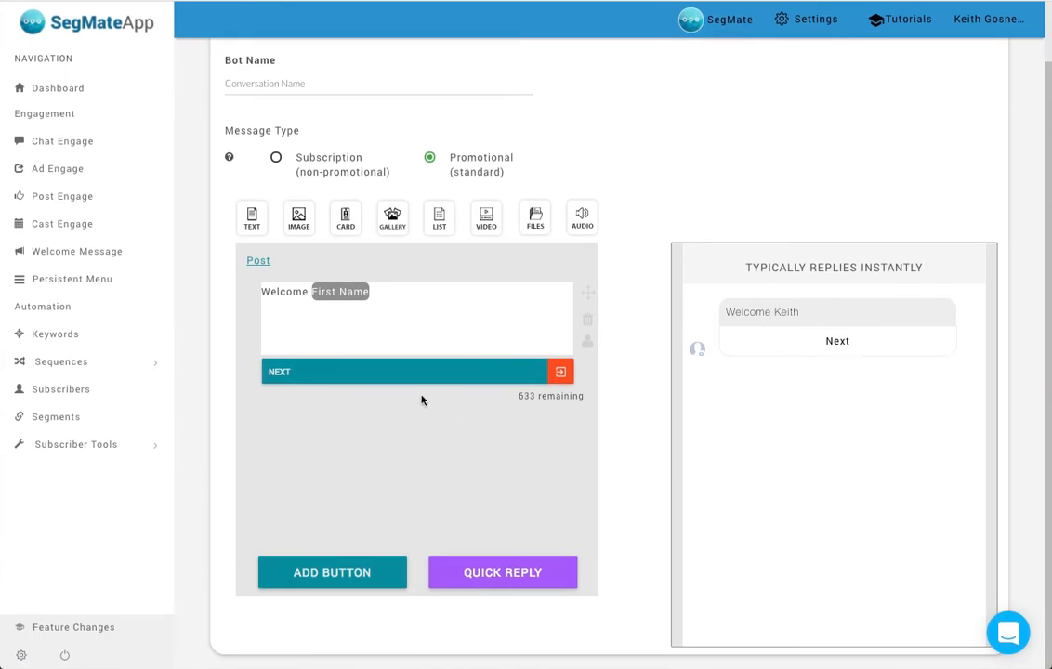
click(316, 373)
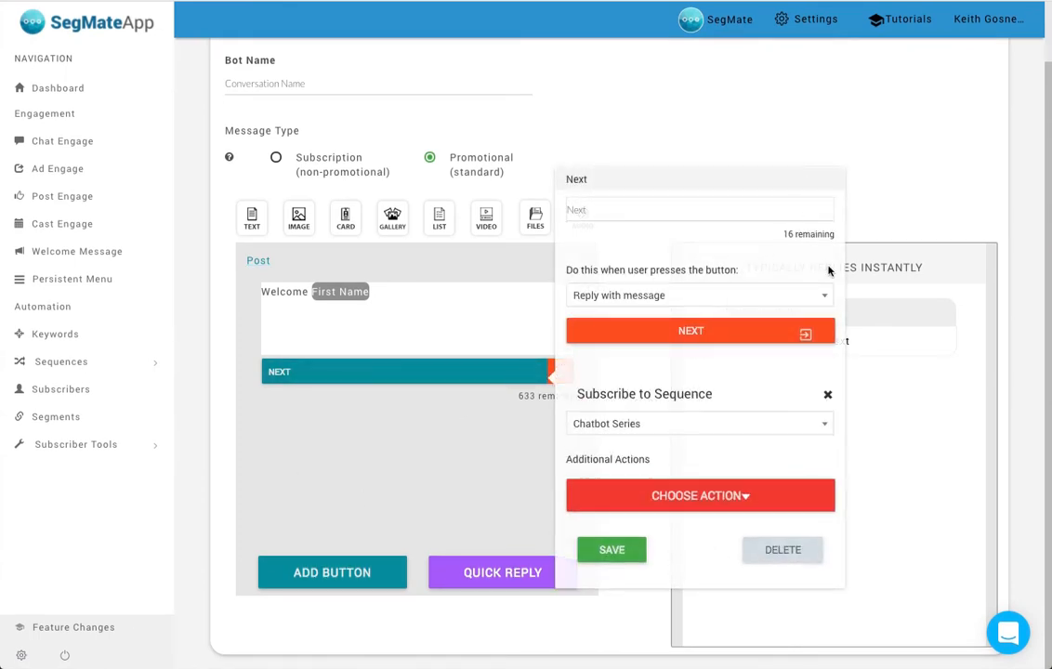
click(860, 167)
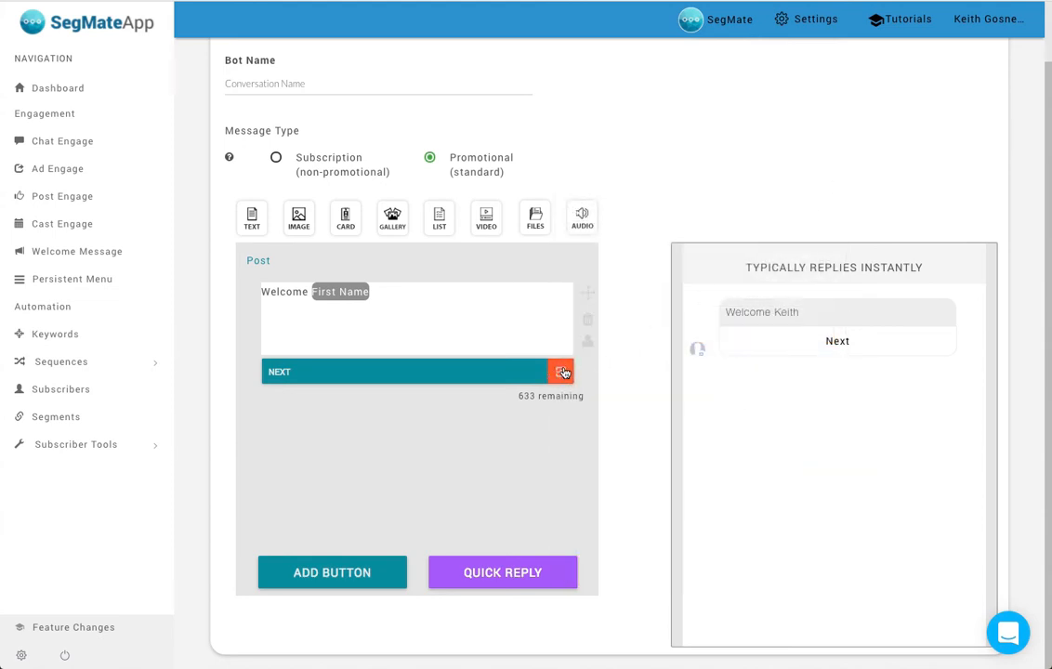
click(562, 373)
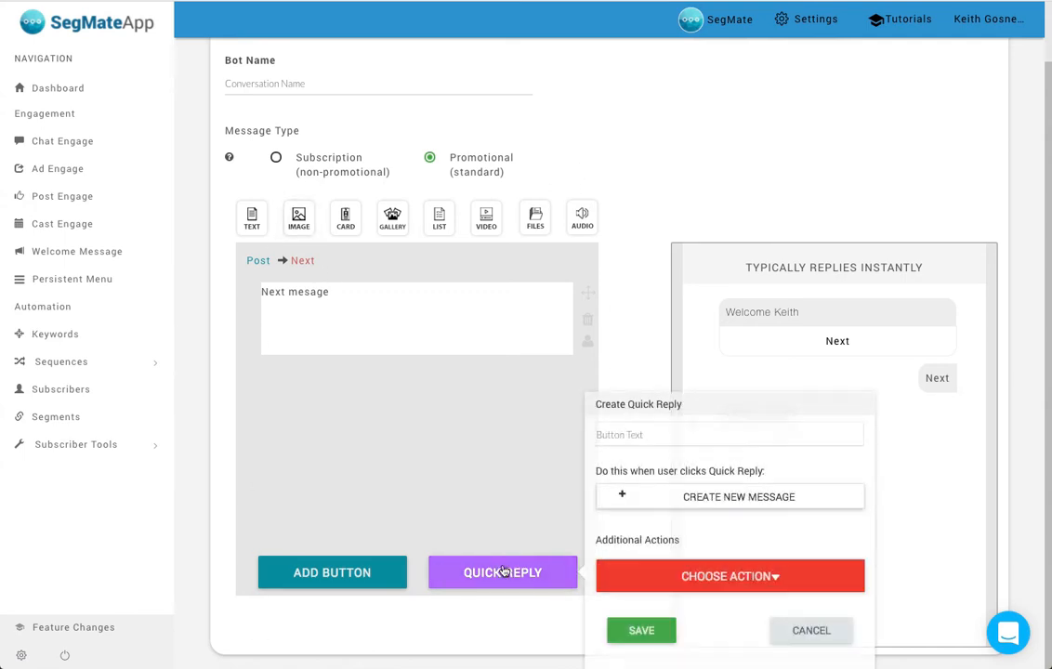
- Add a quick reply named "Yes" to the Next message and create a new message for it
click(635, 435)
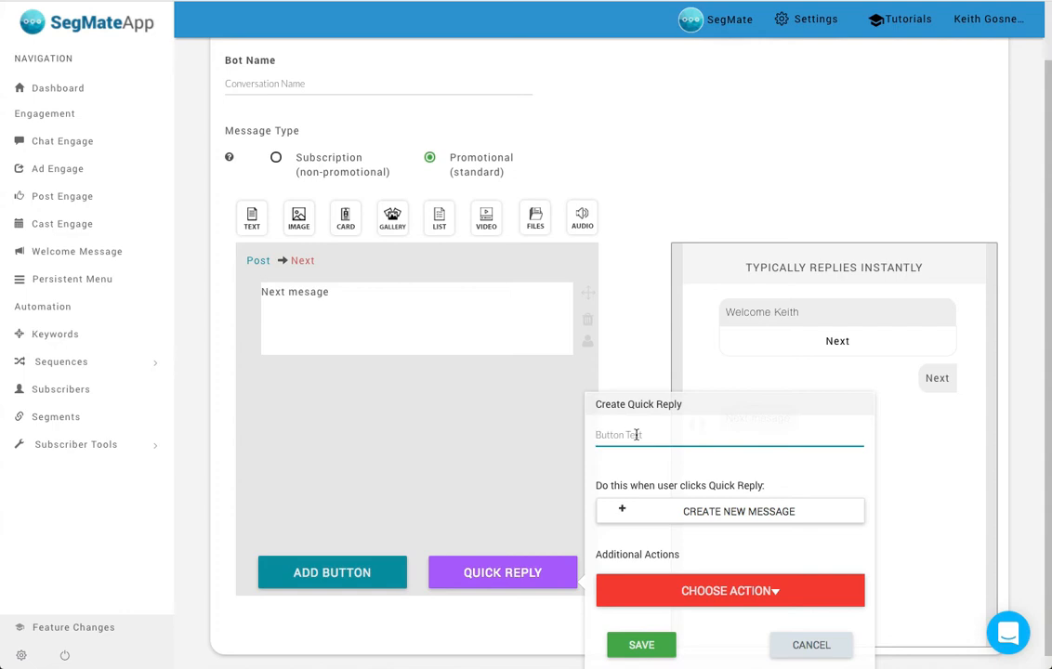
text(Yes)
scroll(655, 454, down, 1)
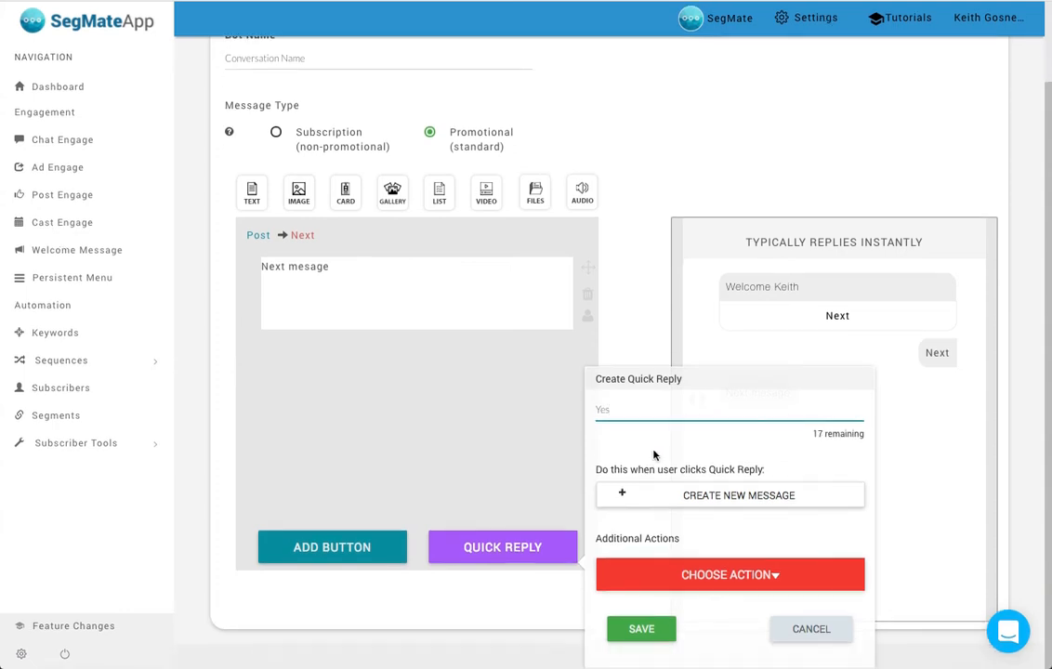
click(730, 578)
scroll(687, 558, down, 3)
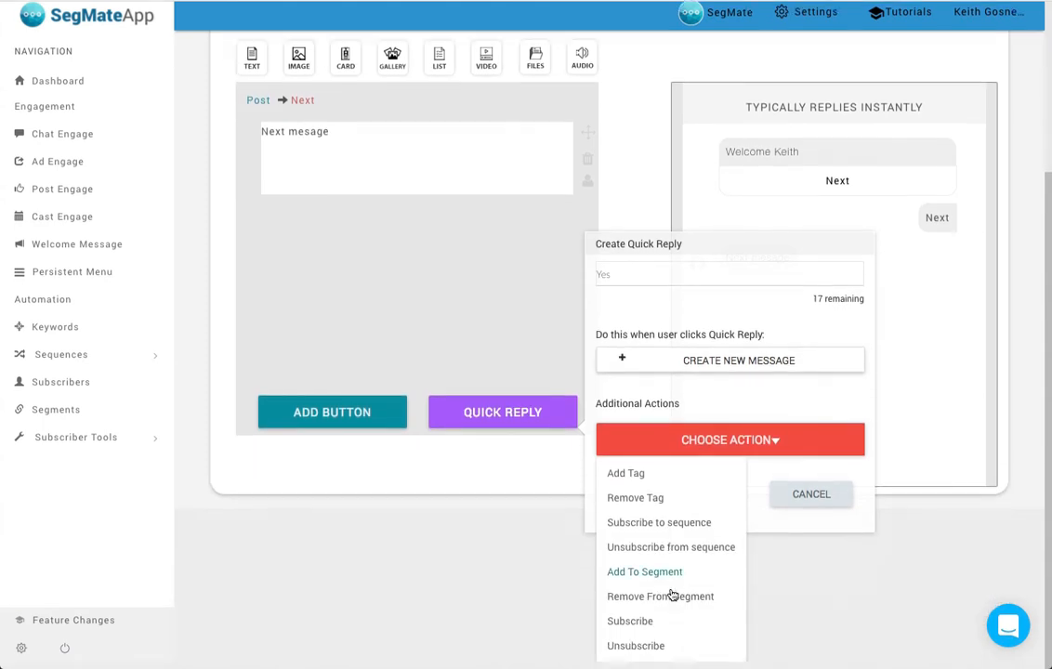
click(735, 452)
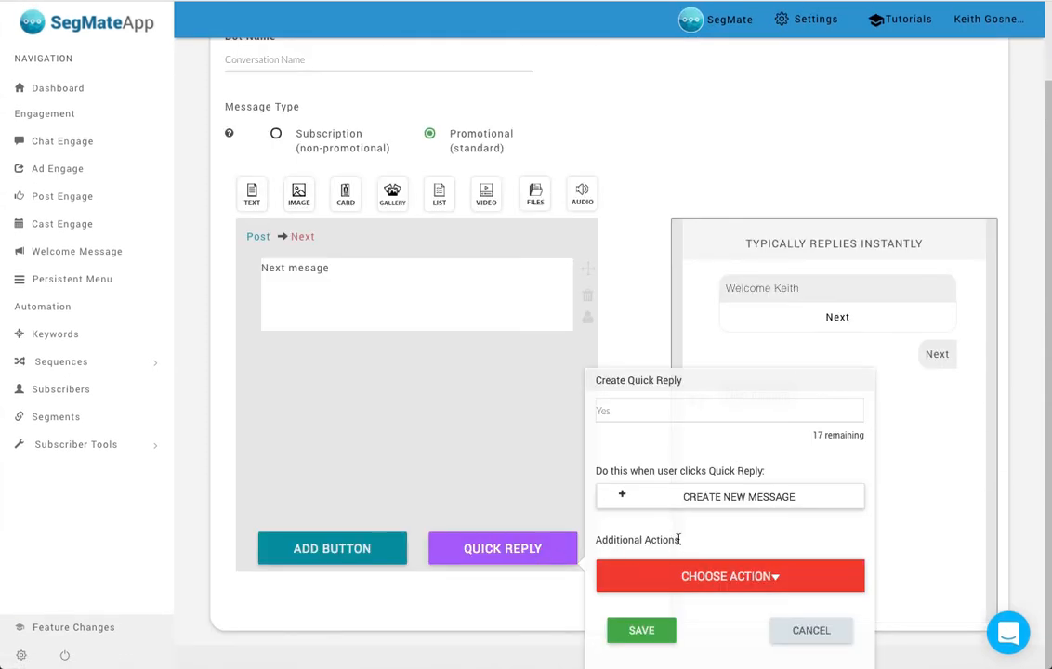
click(707, 498)
- Enter "Quick reply yes" as the text of the Yes message and return through the Next message to the welcome post
click(309, 318)
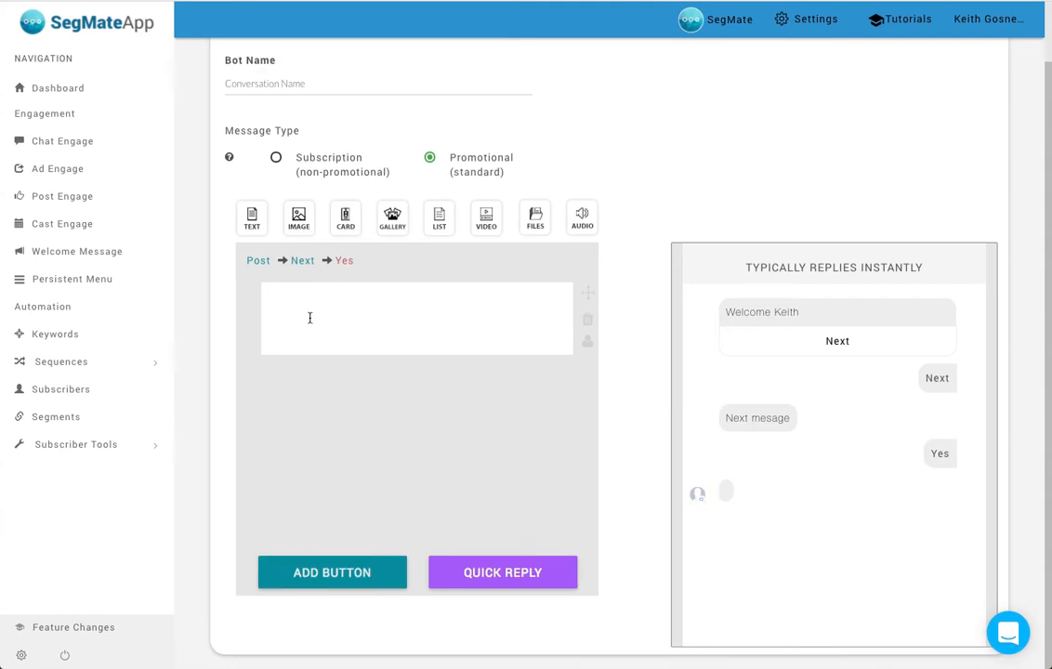
text(Quick rep)
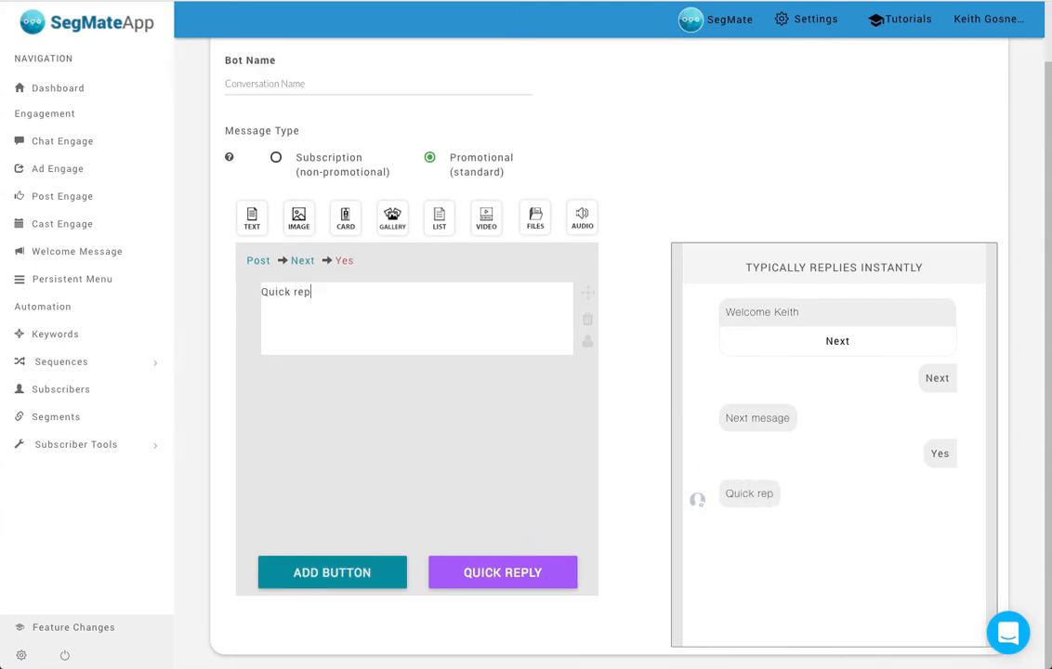
text(ly yes)
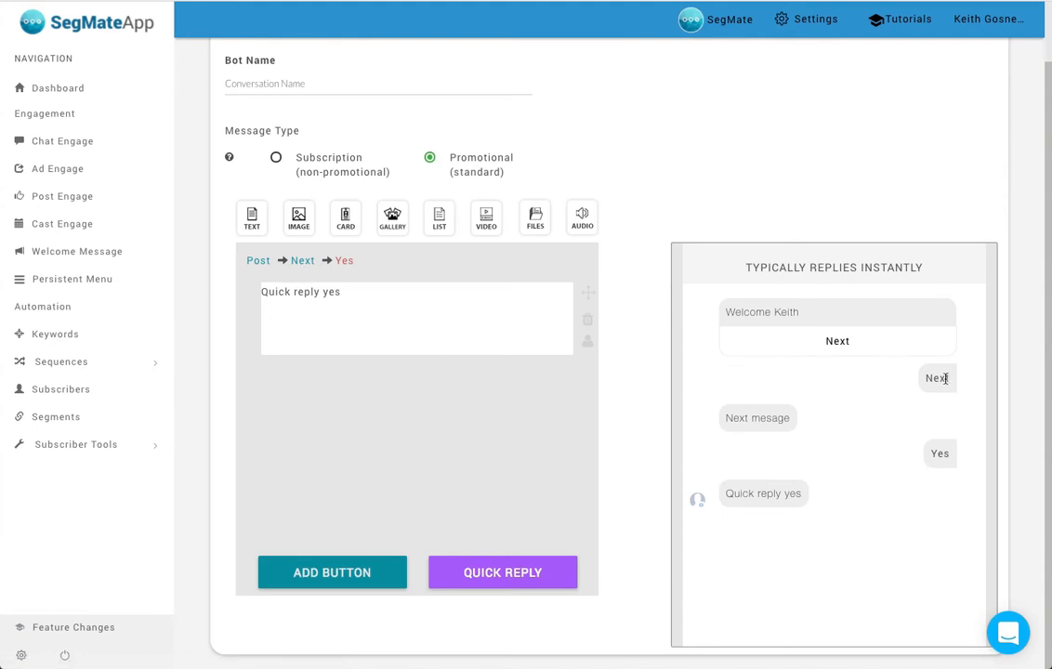
click(310, 264)
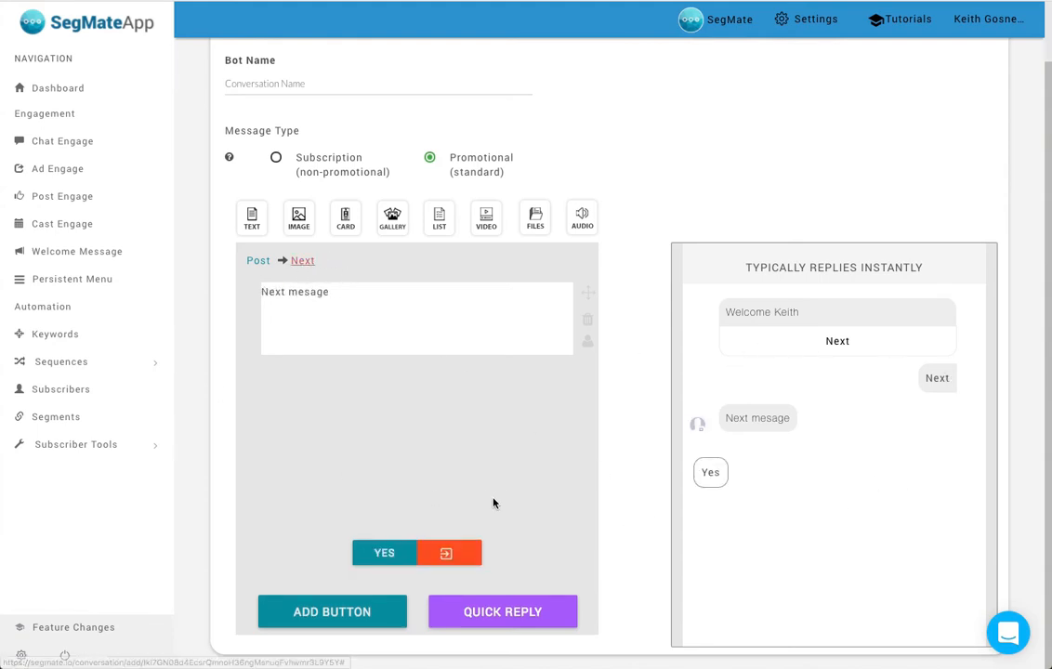
click(259, 260)
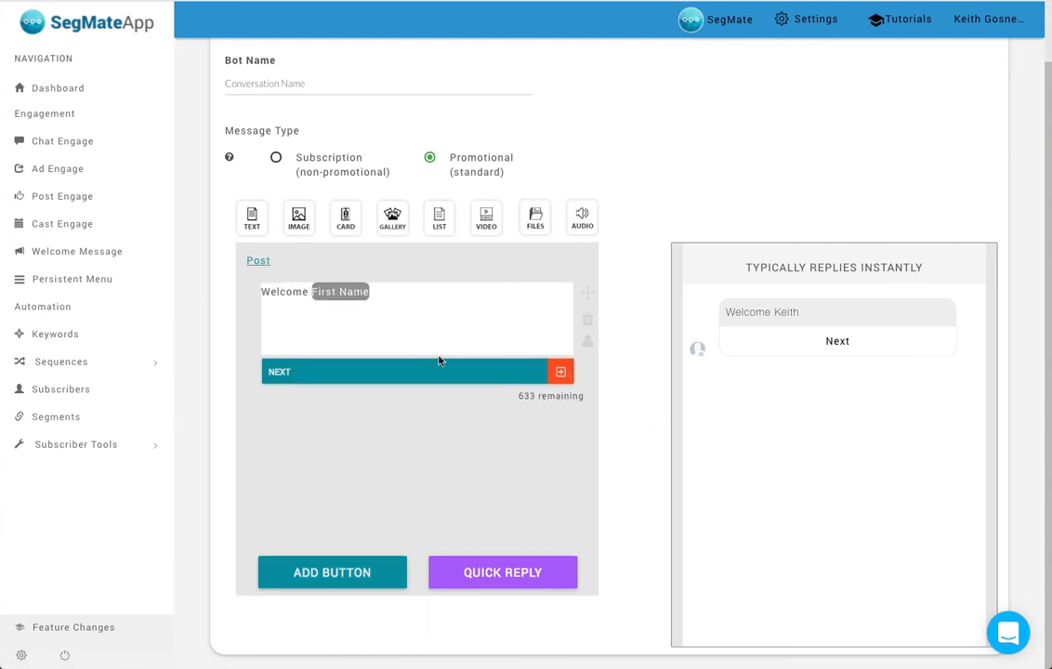
- Follow the message chain from the welcome post through Next to the Yes reply, and return to the welcome post
click(560, 372)
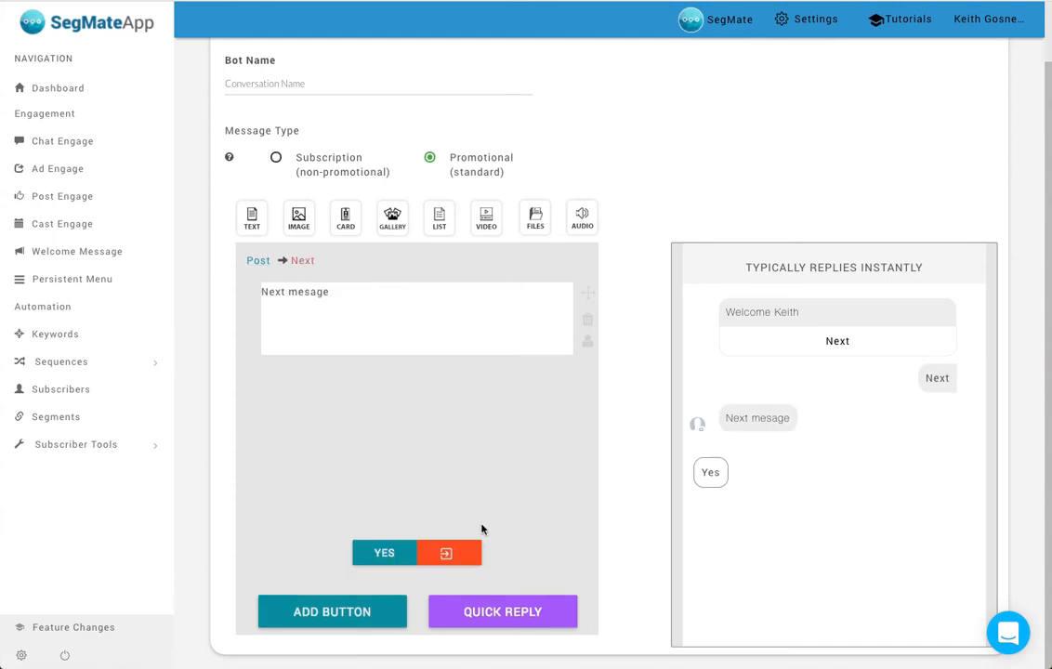
click(449, 556)
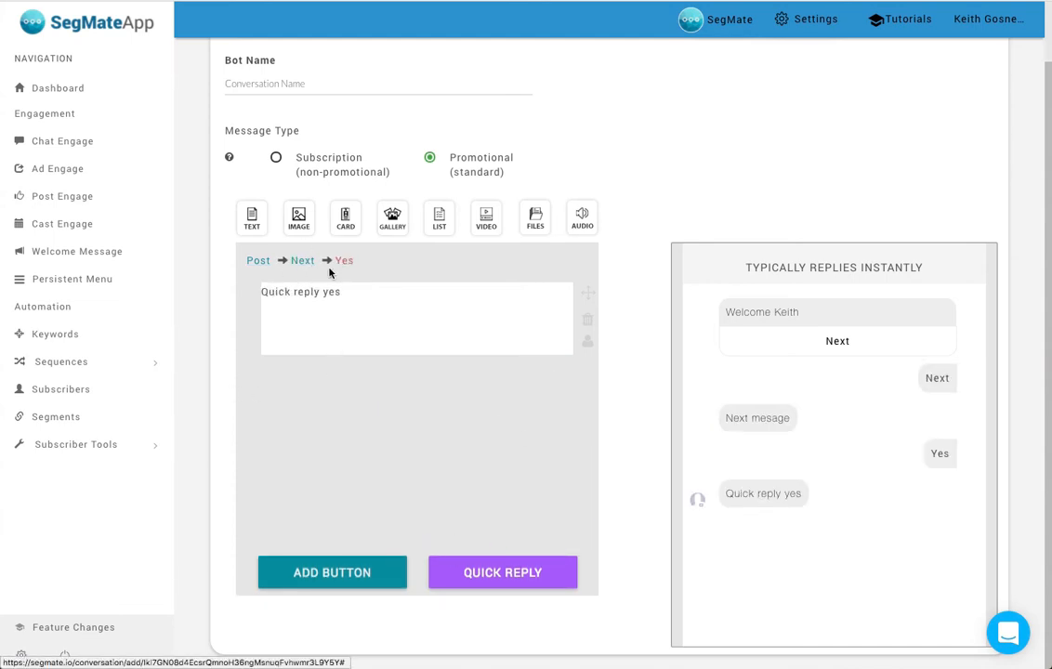
click(304, 262)
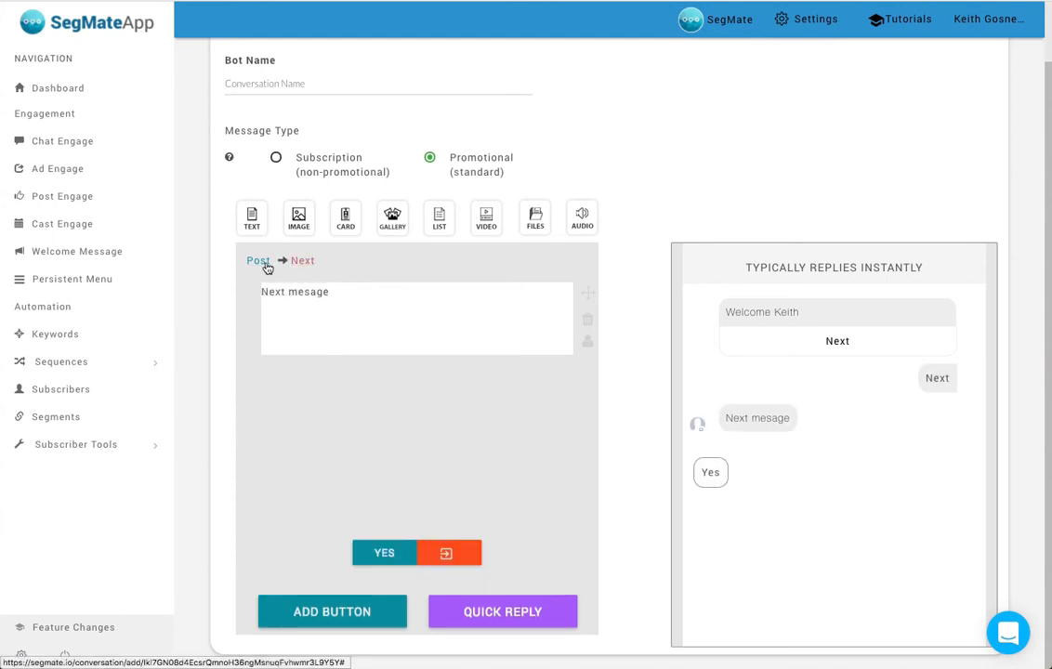
click(265, 263)
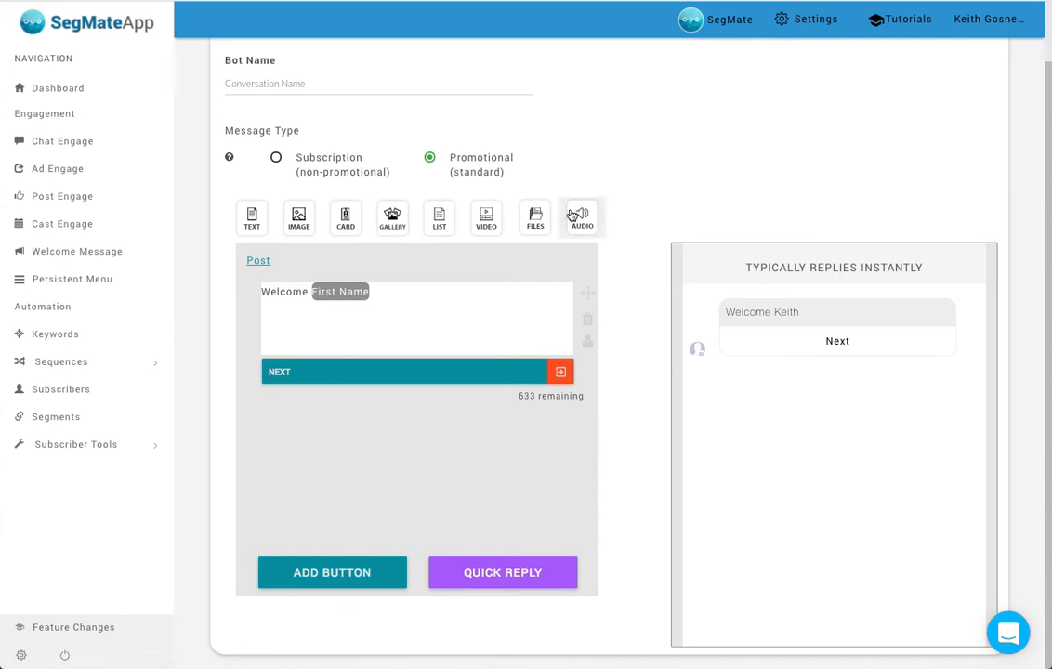
- Open the Beta Webinar Register bot from the Chat Engage list for editing and examine the message behind its "I'm IN!" button
click(69, 150)
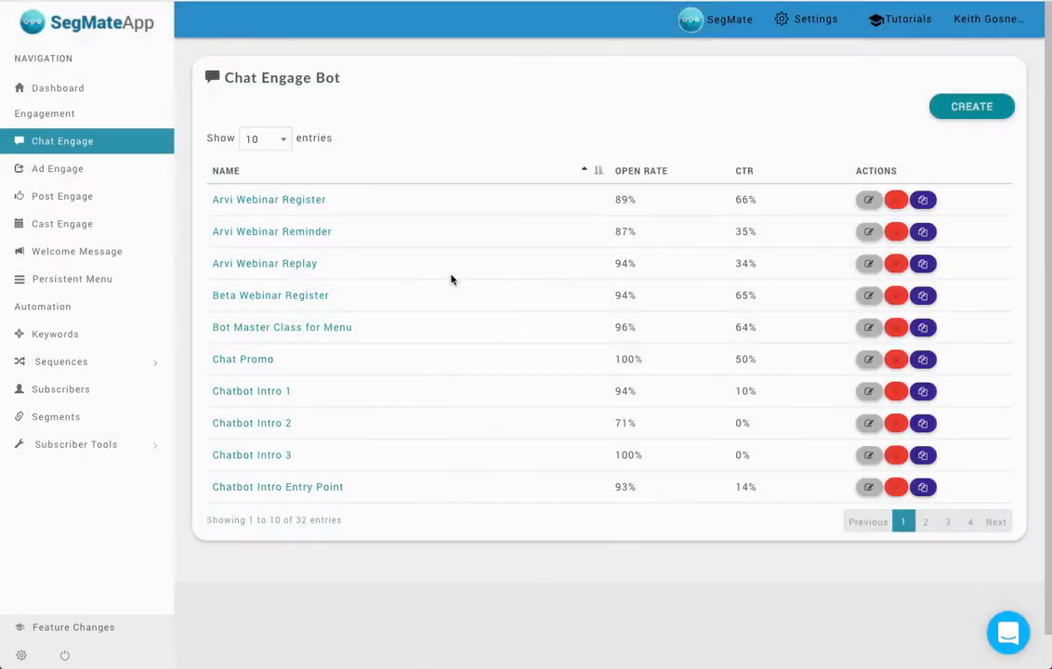
click(868, 298)
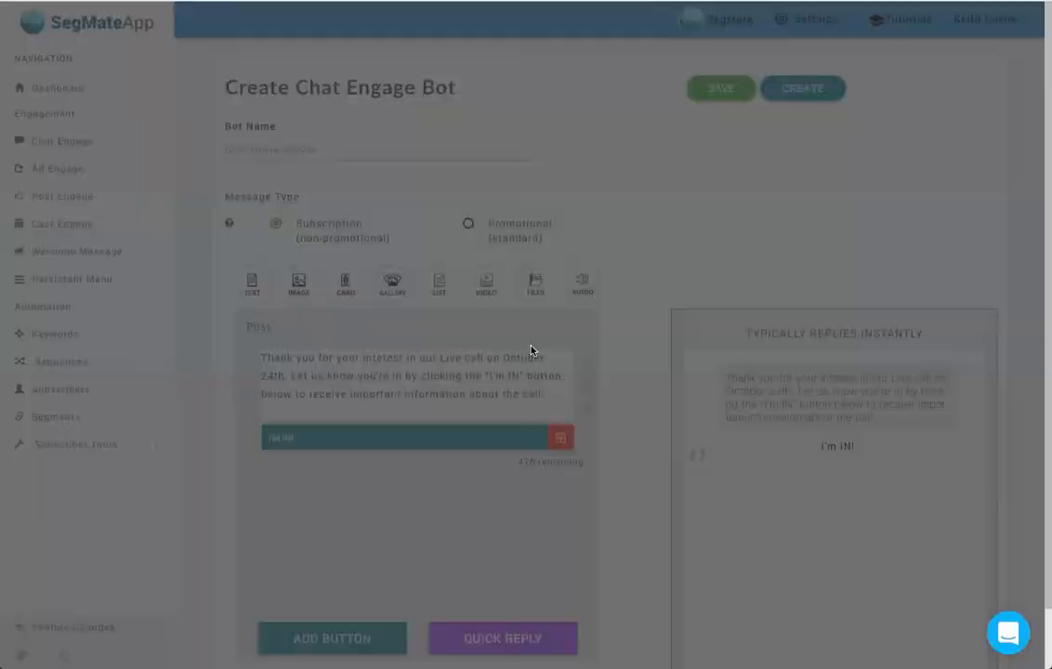
scroll(657, 353, down, 1)
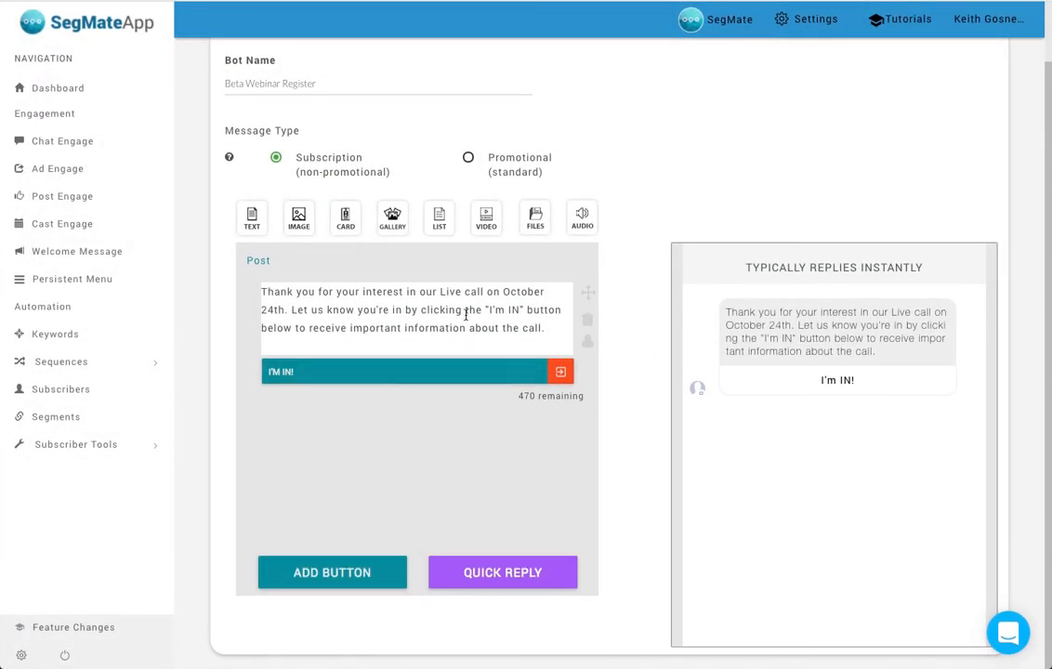
click(378, 373)
click(560, 371)
scroll(471, 373, down, 1)
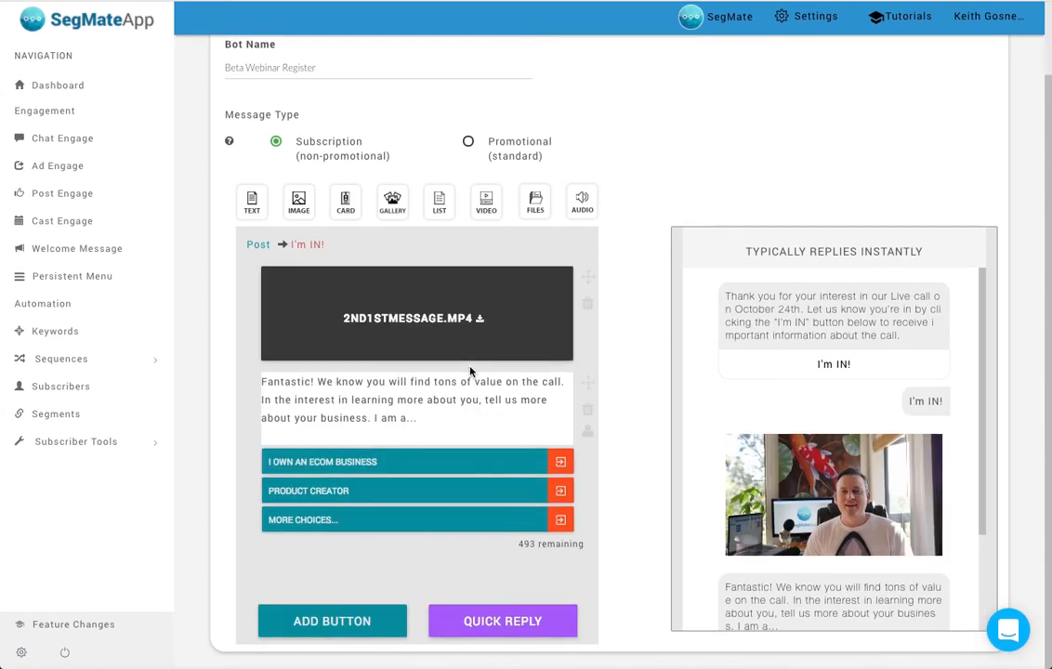
scroll(923, 409, down, 3)
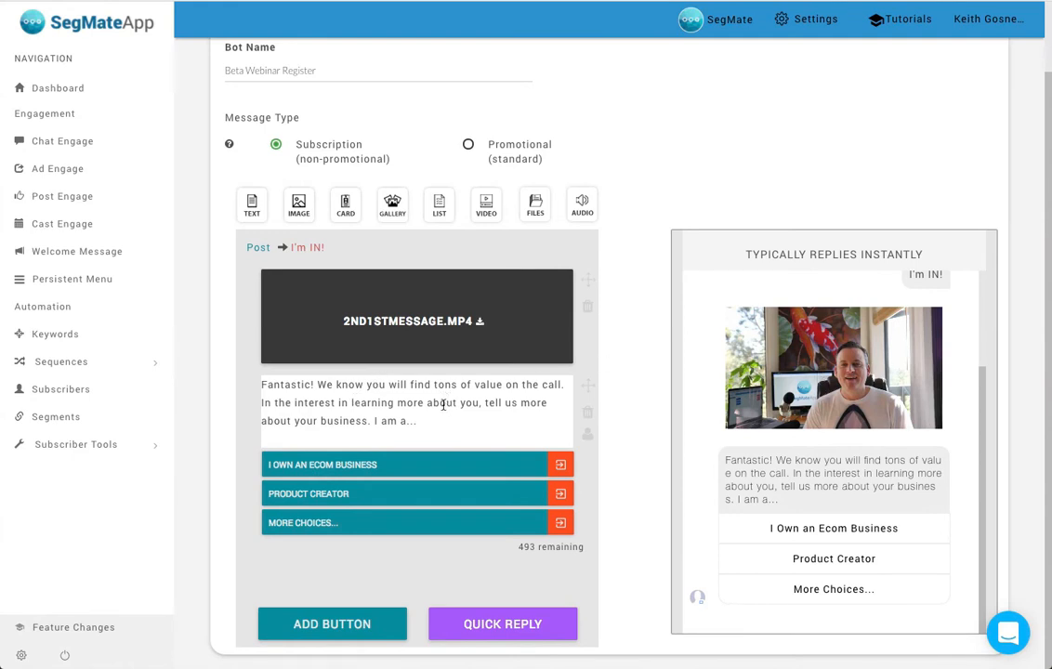
- Review the "I Own an Ecom Business" button's settings and follow-up message, and return to the Chat Engage bot list
click(437, 467)
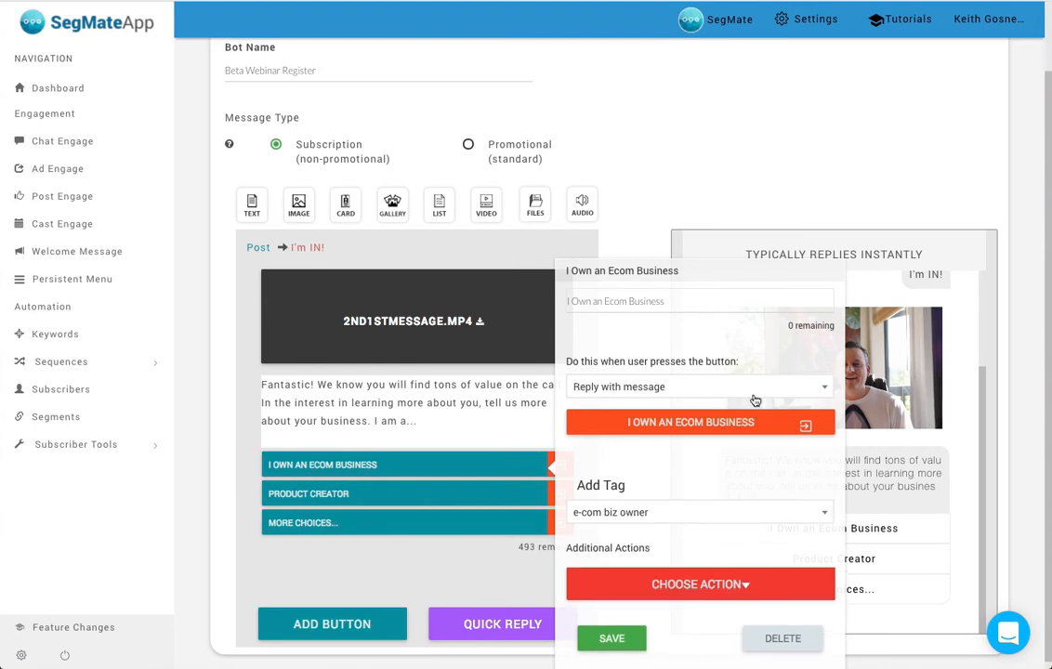
click(747, 145)
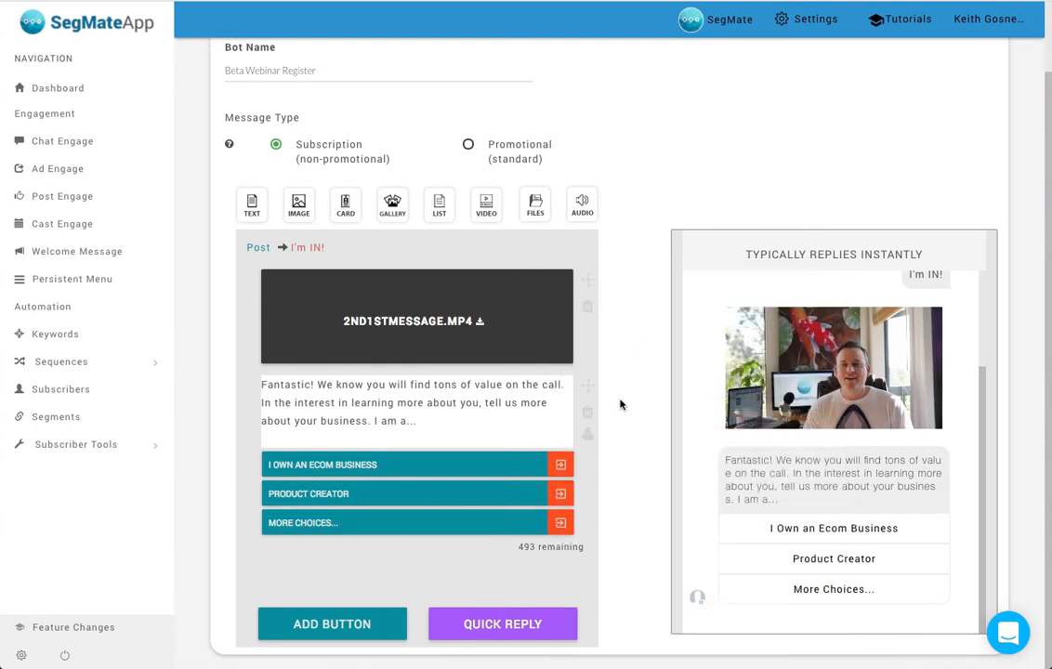
click(561, 466)
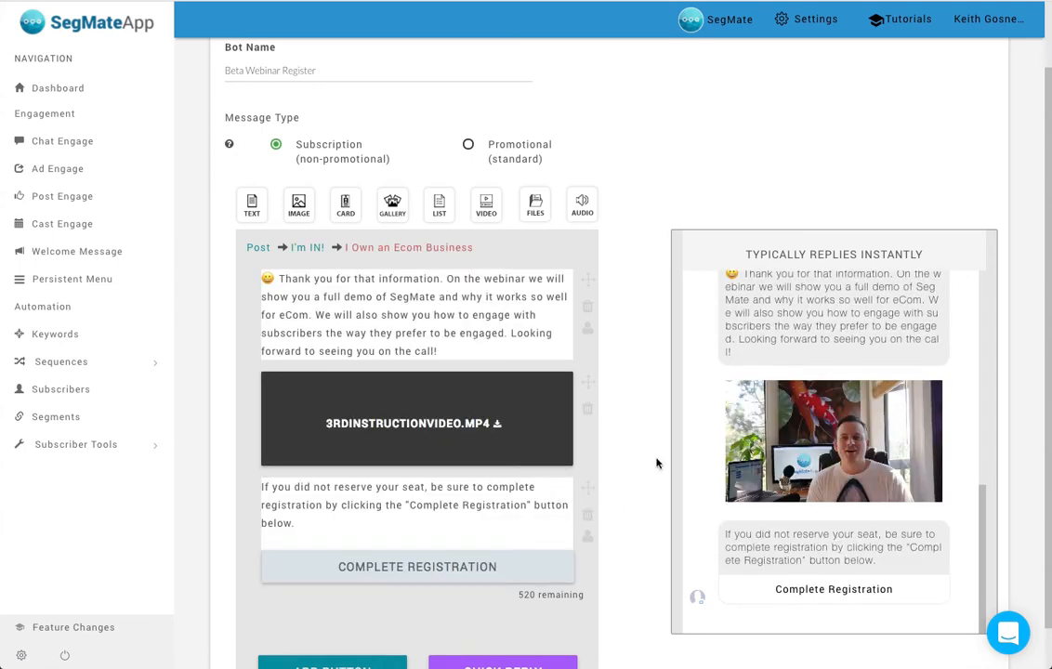
scroll(669, 395, down, 2)
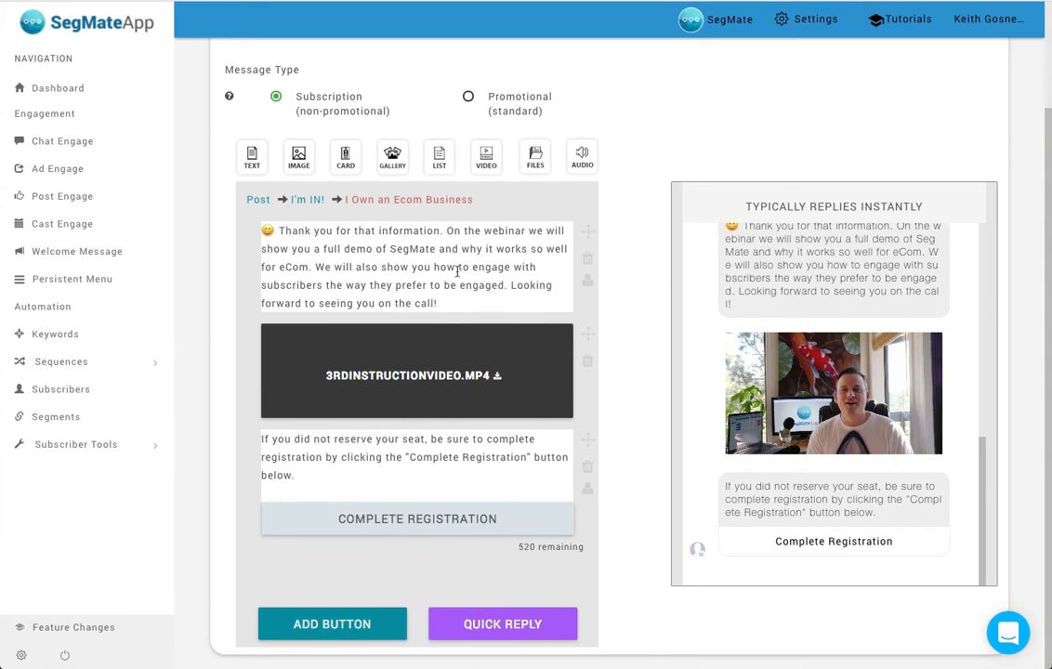
click(394, 522)
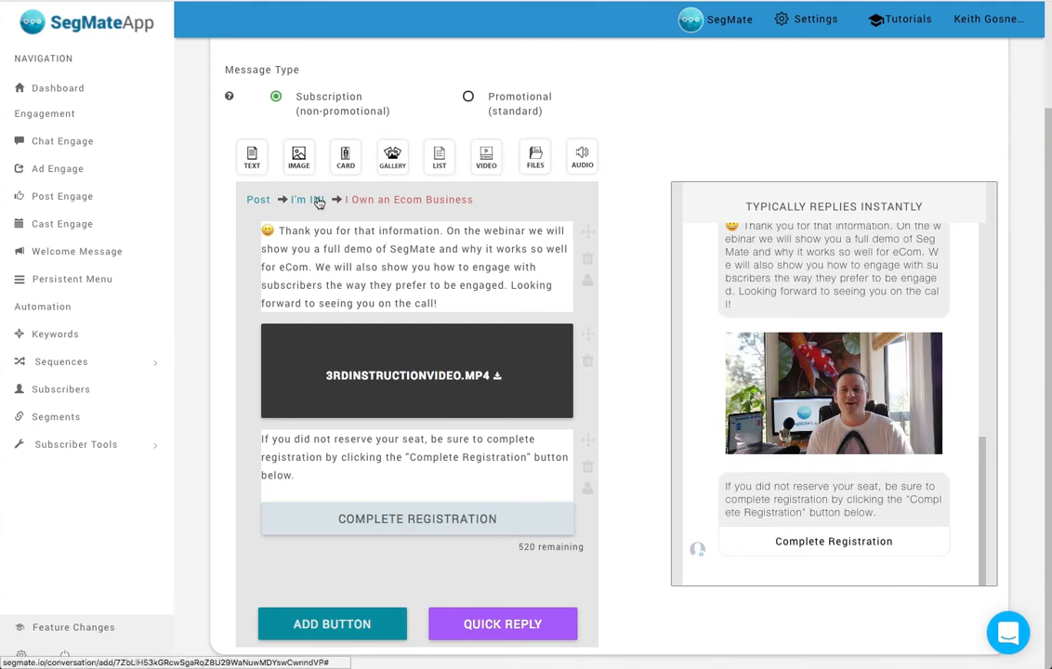
click(261, 201)
click(90, 141)
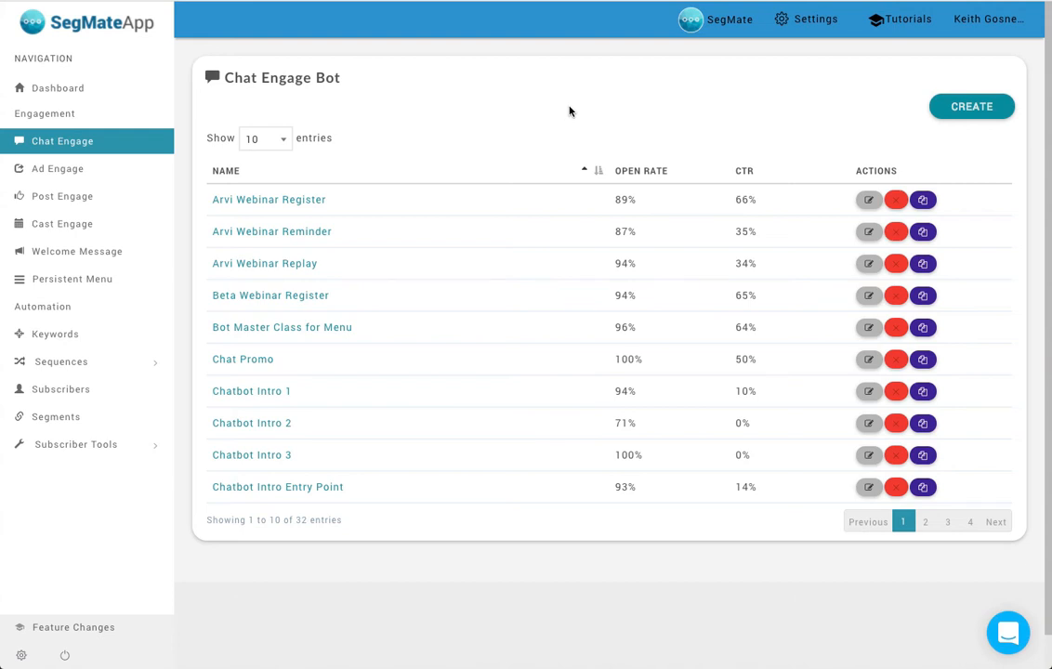
- In Ad Engage, view the bot conversations that can be assigned to the Video ad and close the list without choosing one
click(87, 174)
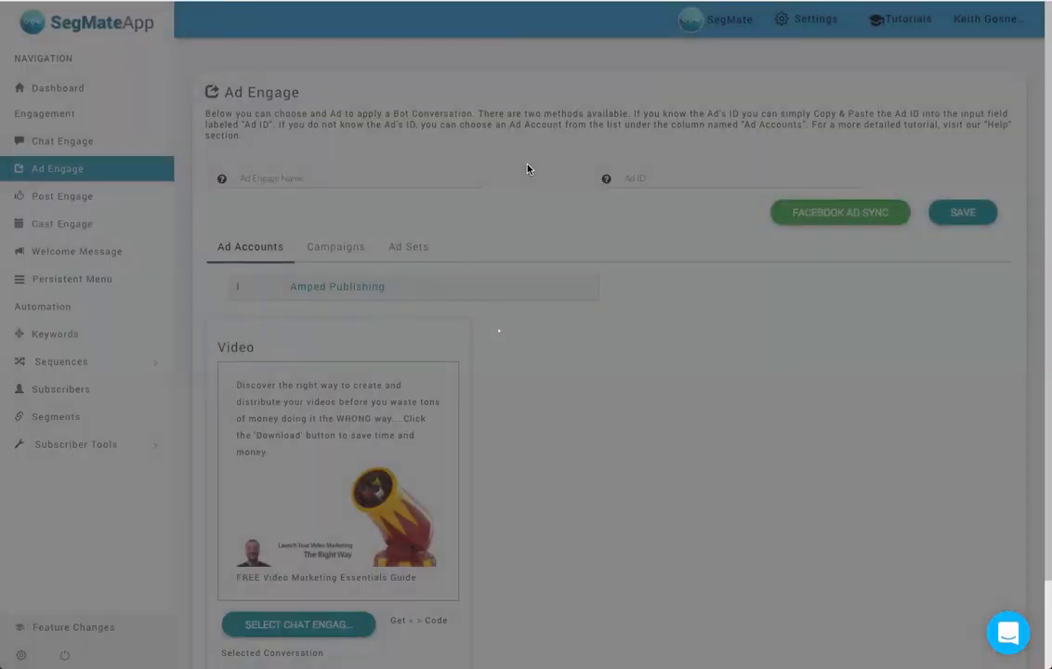
scroll(557, 314, down, 1)
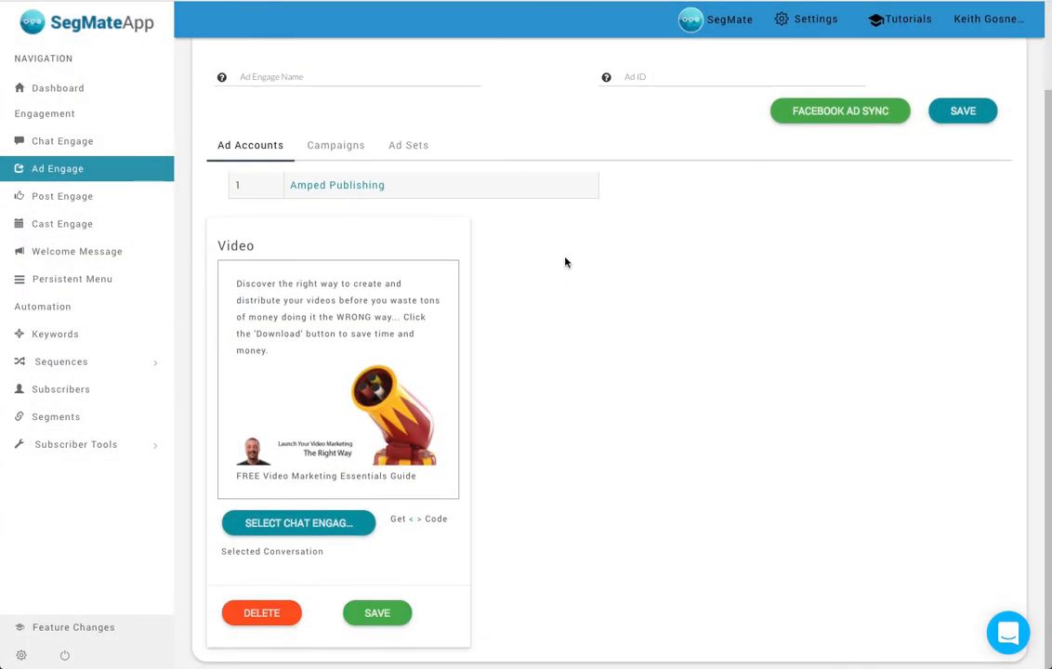
click(300, 524)
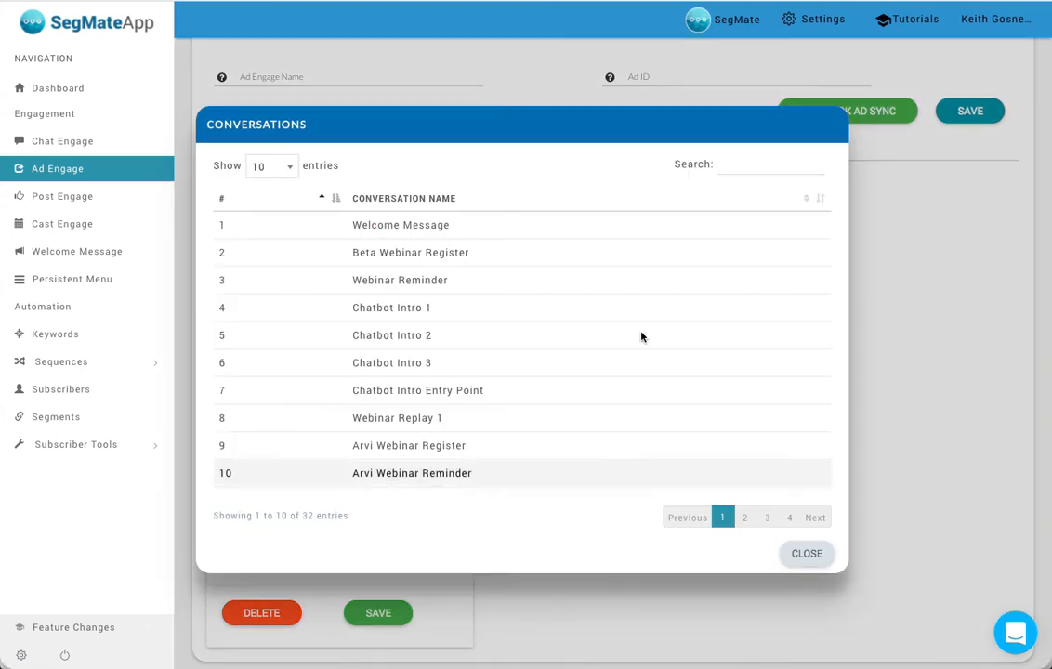
click(830, 127)
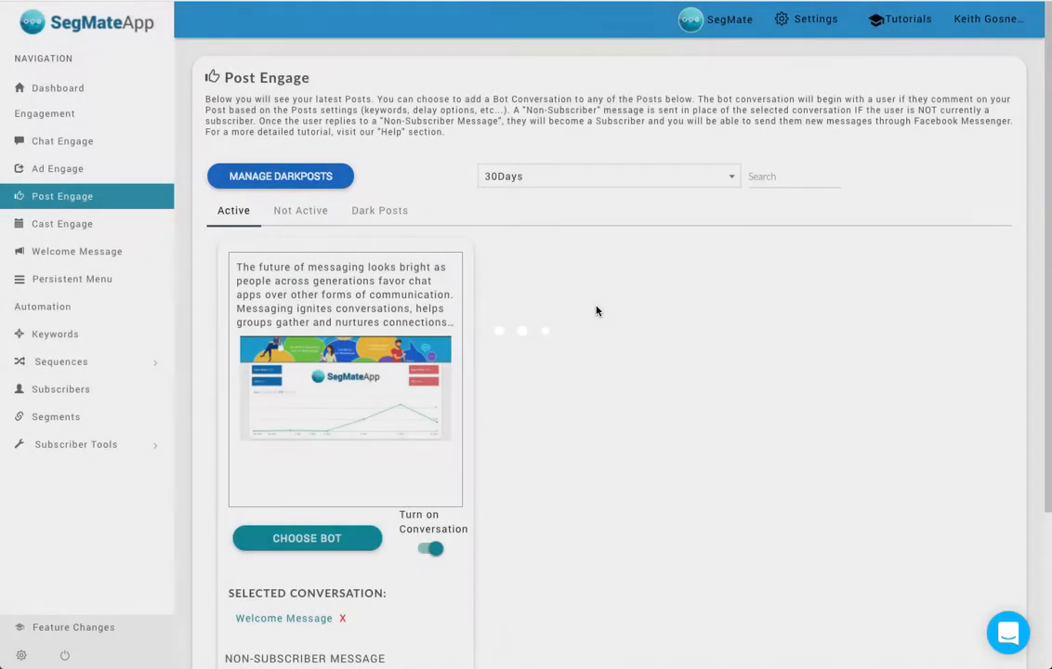
- Examine the active post's Post Engage settings, including its selected conversation, non-subscriber message, trigger keywords and delay
scroll(411, 397, down, 2)
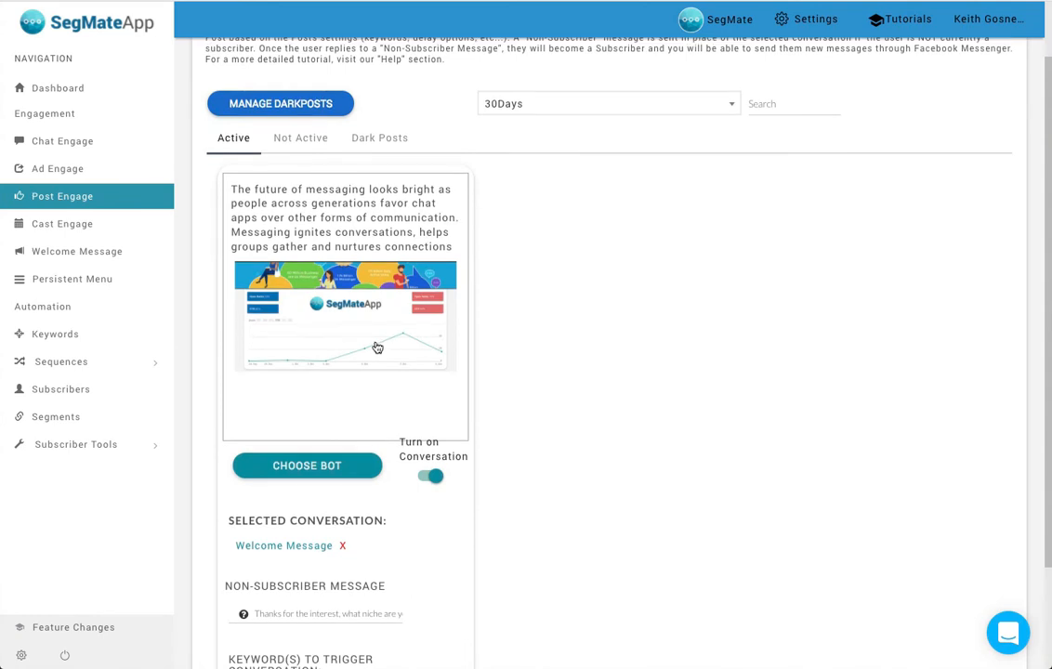
scroll(362, 350, down, 1)
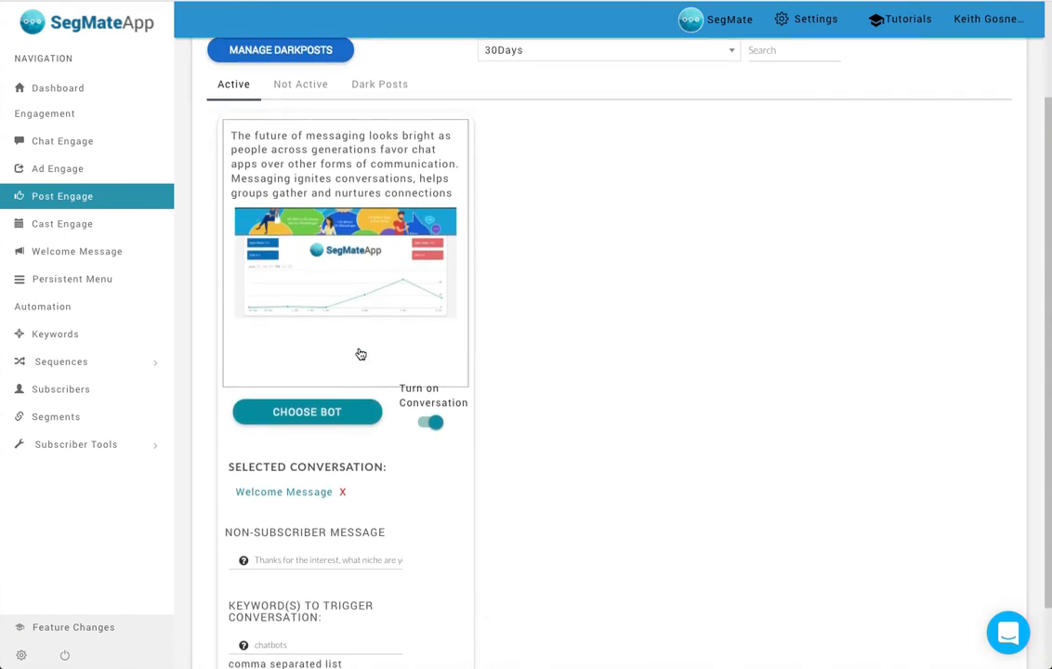
scroll(325, 583, down, 2)
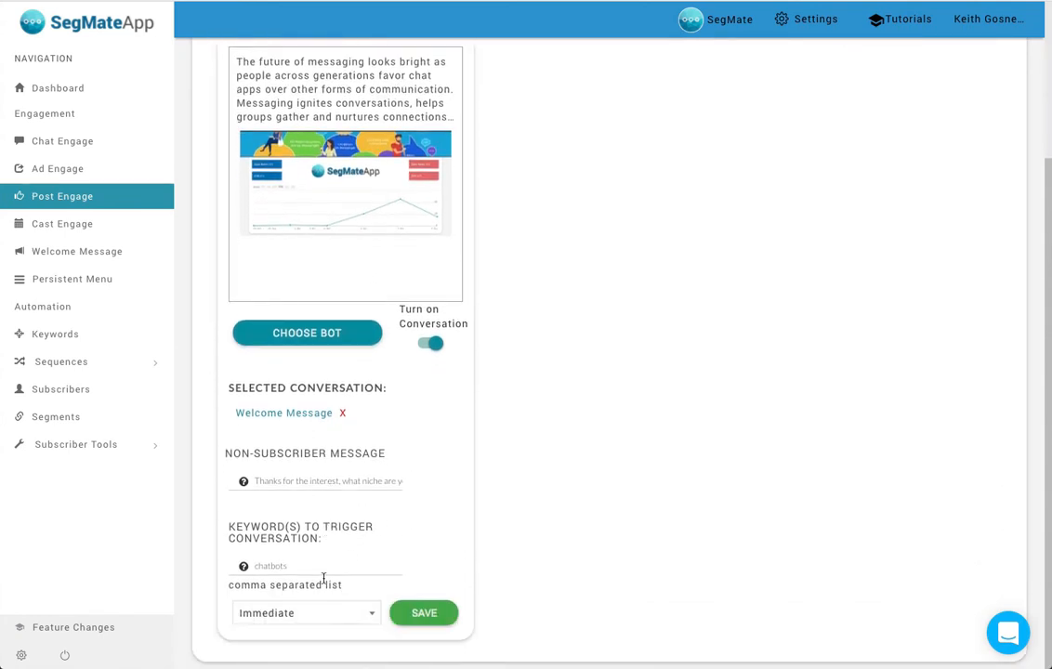
scroll(531, 345, up, 3)
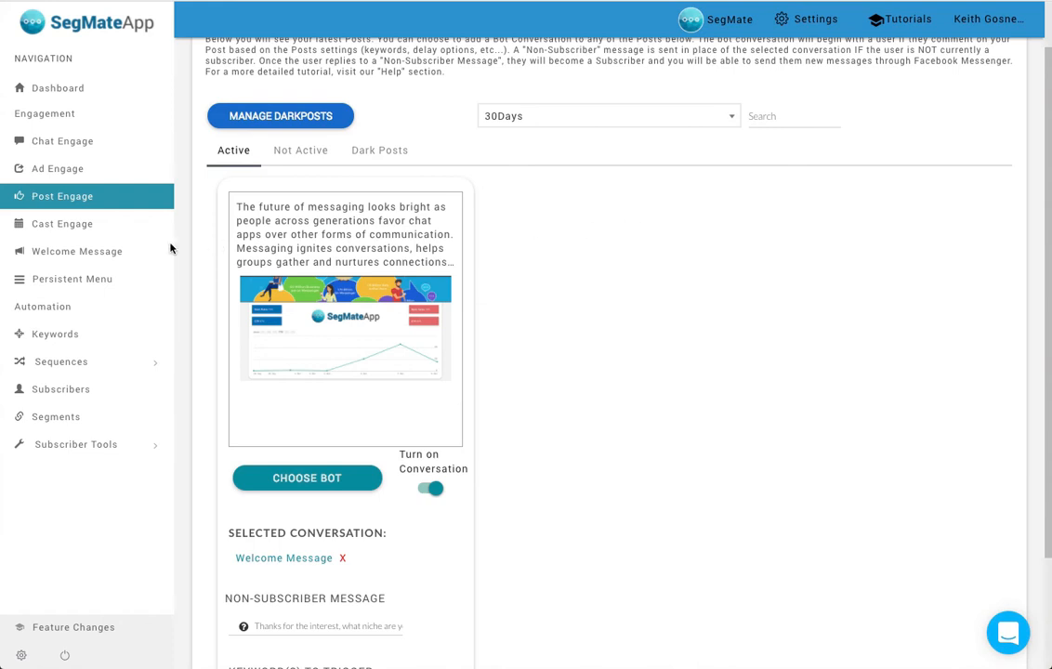
- Review the Welcome Message settings, switch to SegMate's Facebook page and test the chat with Get Started and its persistent menu
click(96, 253)
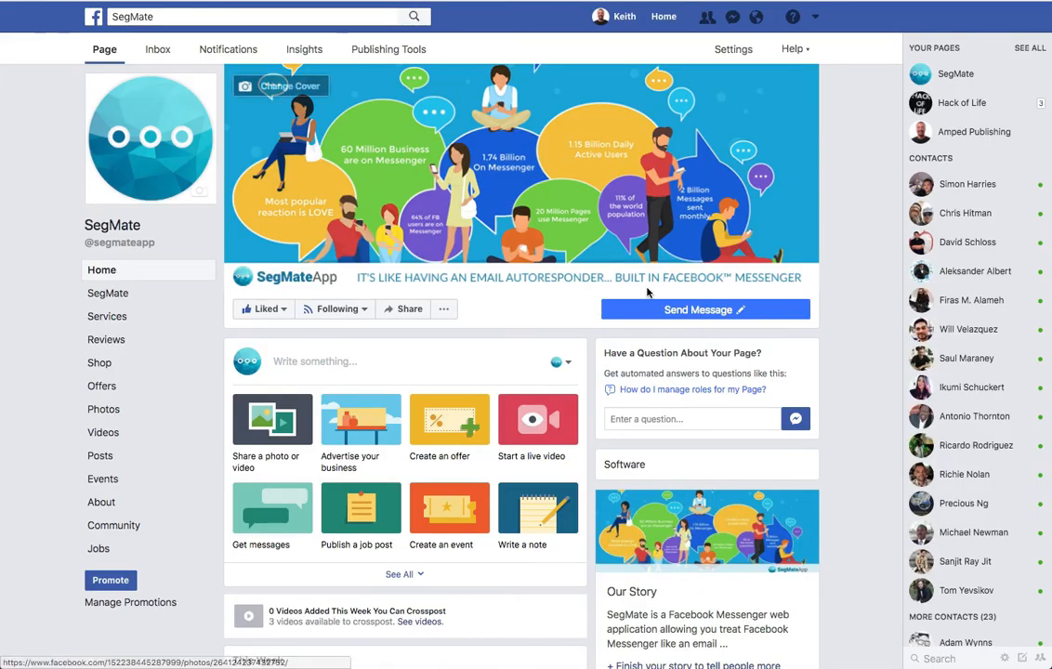
mouse_move(655, 312)
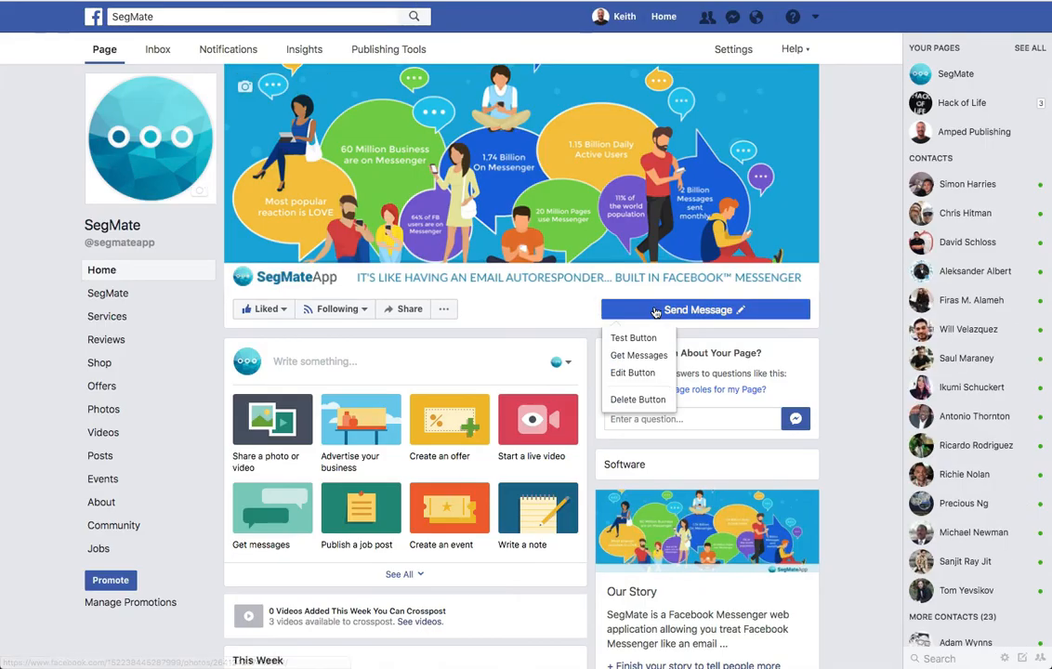
click(633, 338)
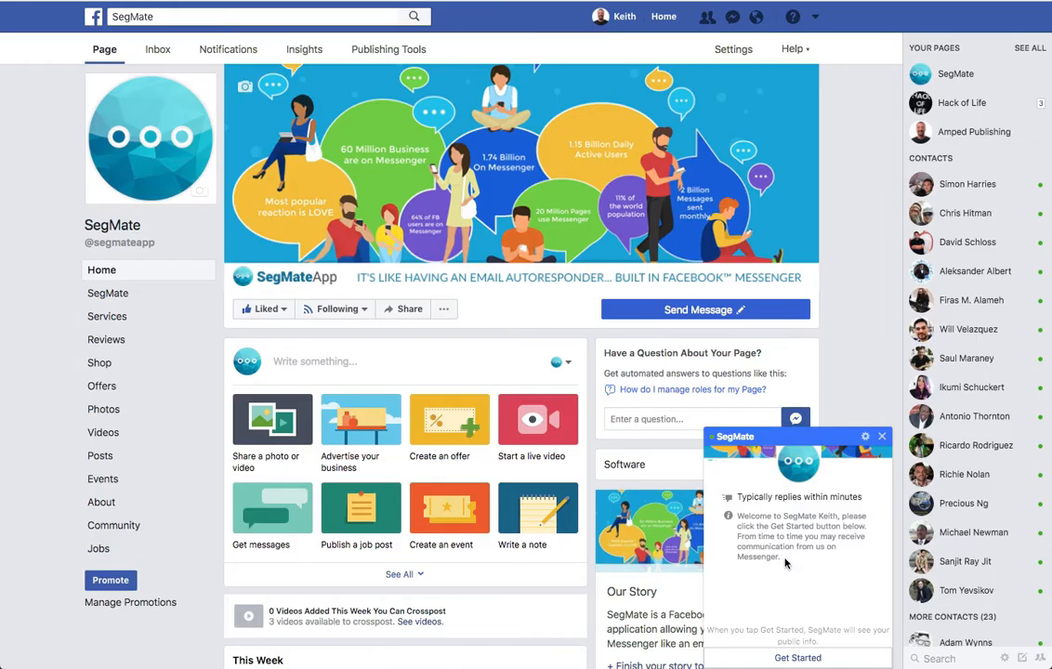
click(792, 656)
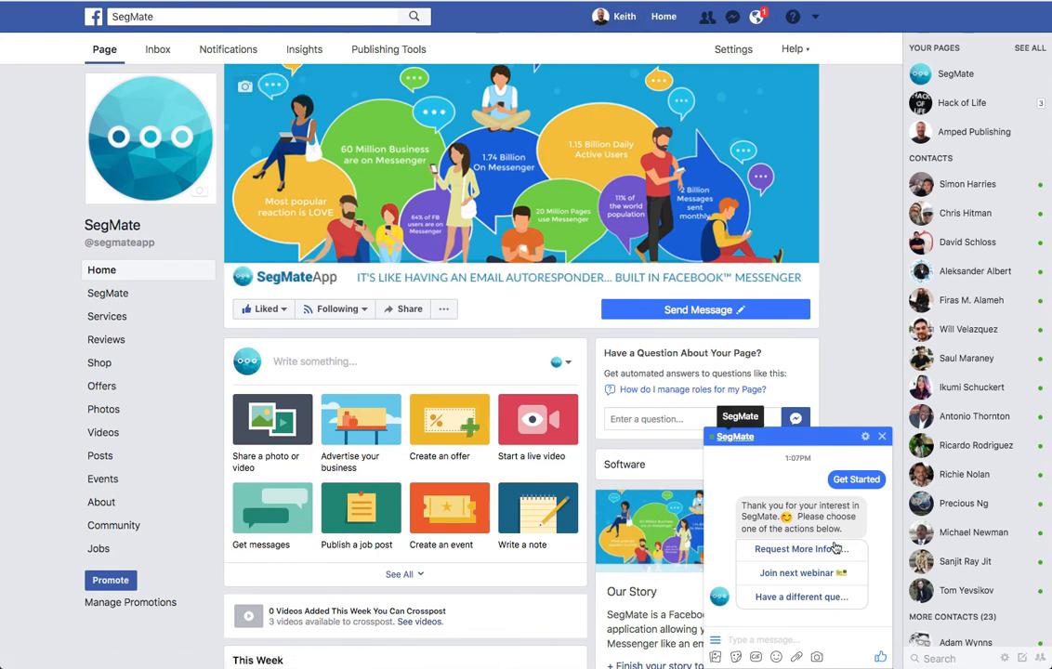
click(716, 641)
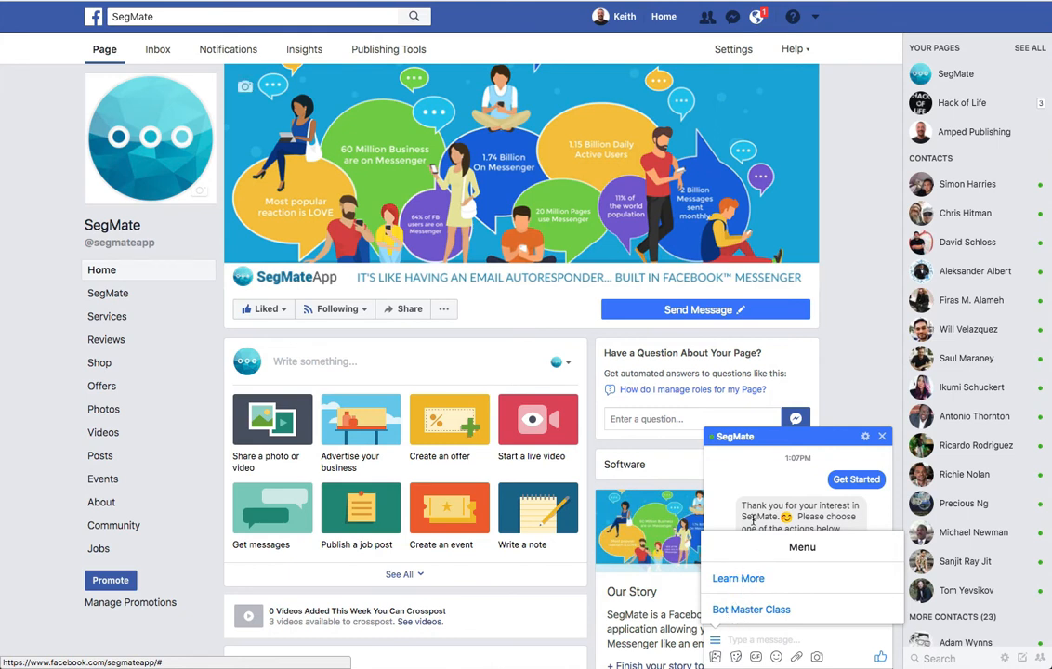
click(759, 481)
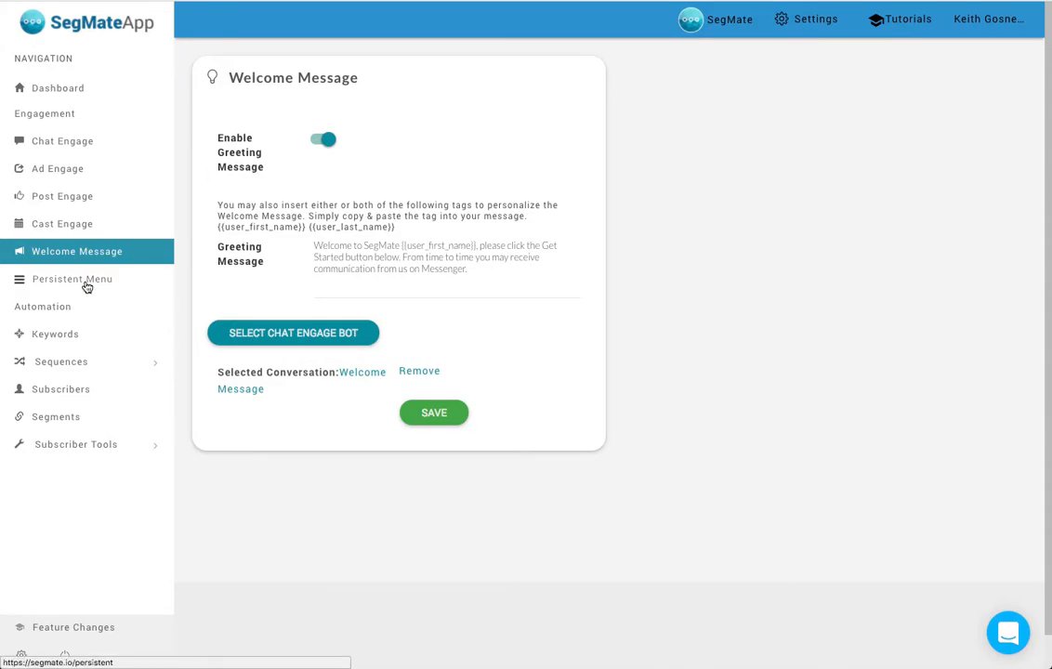
- Add a child item titled "Child one" under Learn More in SegMate's Persistent Menu
click(82, 281)
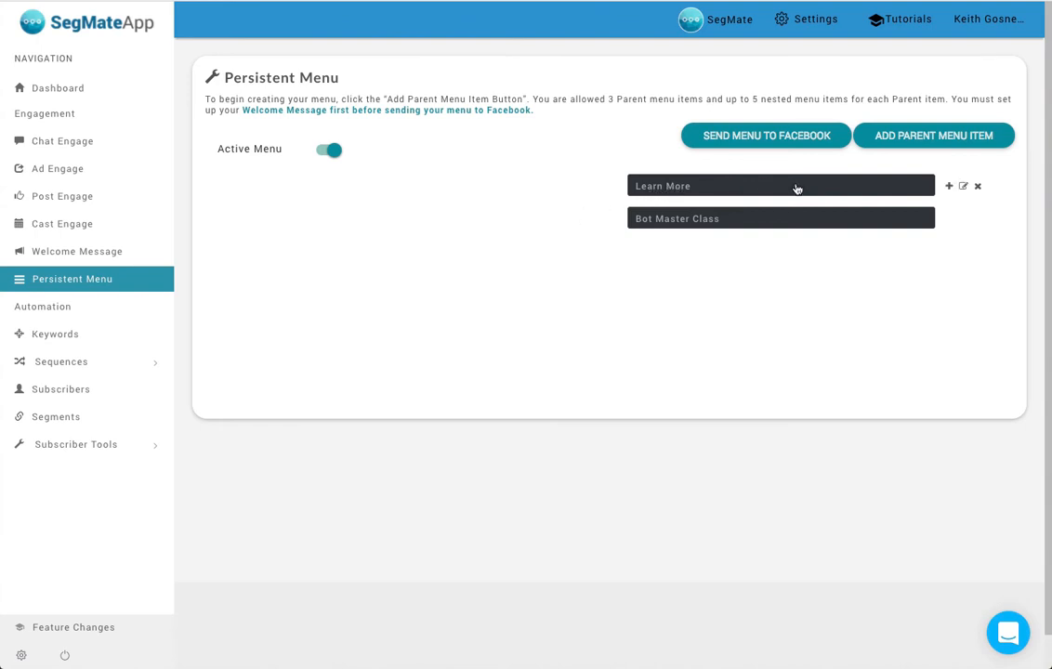
click(949, 186)
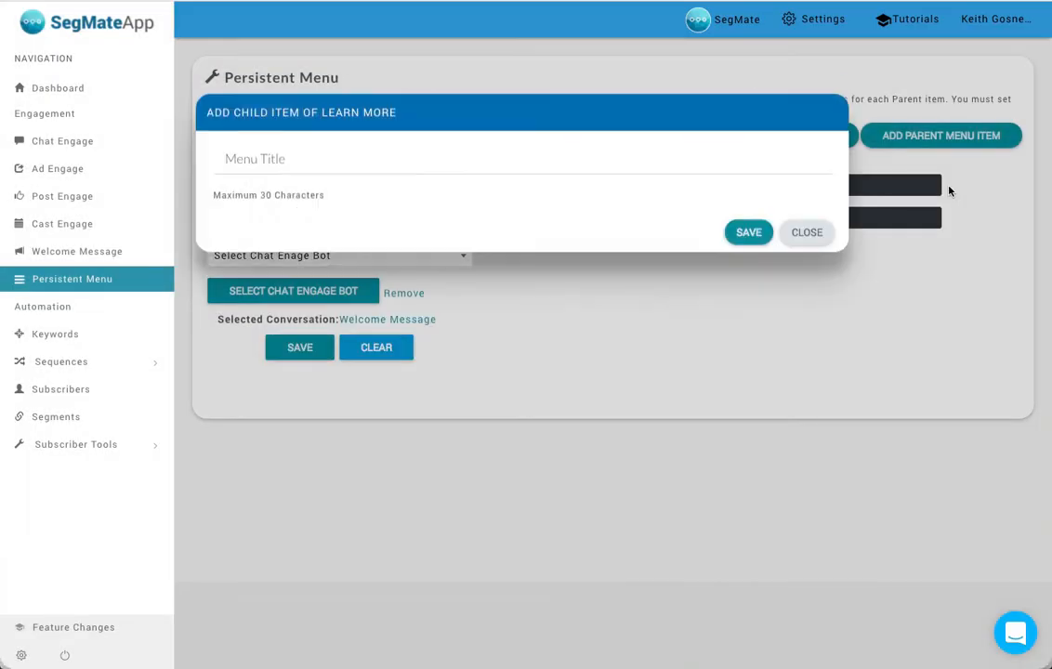
click(286, 167)
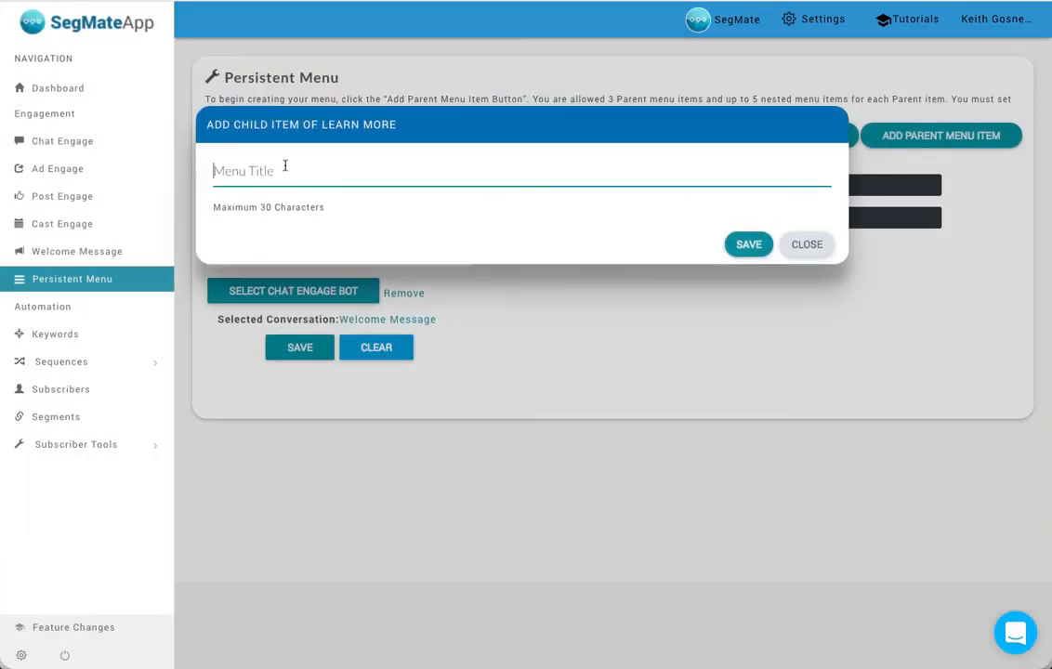
text(Child one)
click(749, 244)
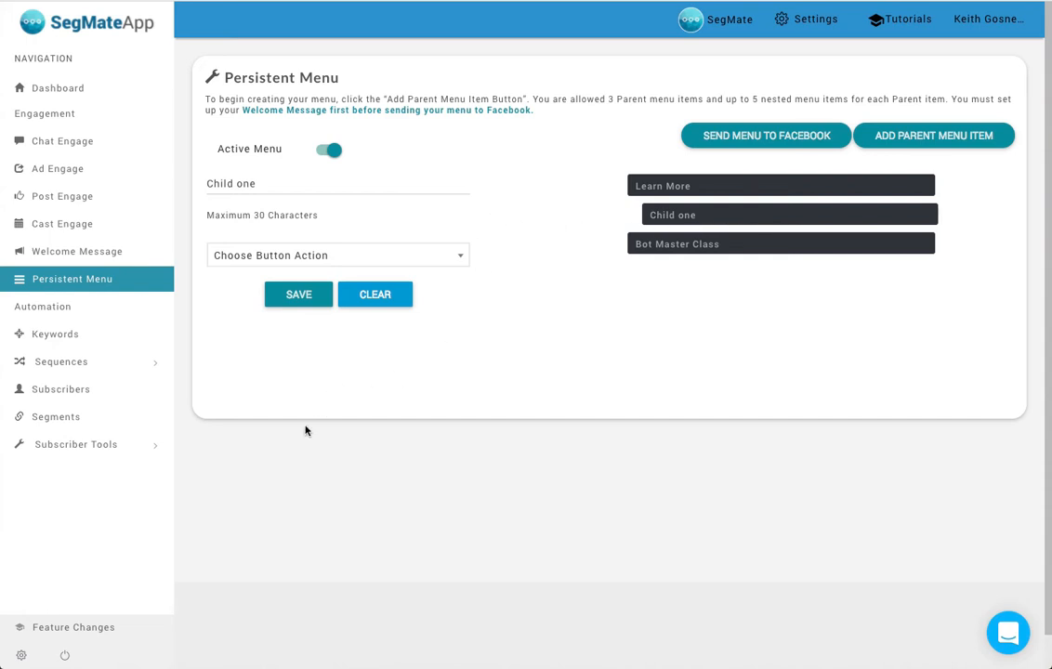
- On the Keywords page, add a blank keyword rule and view its match-type and action options without choosing an action
click(64, 337)
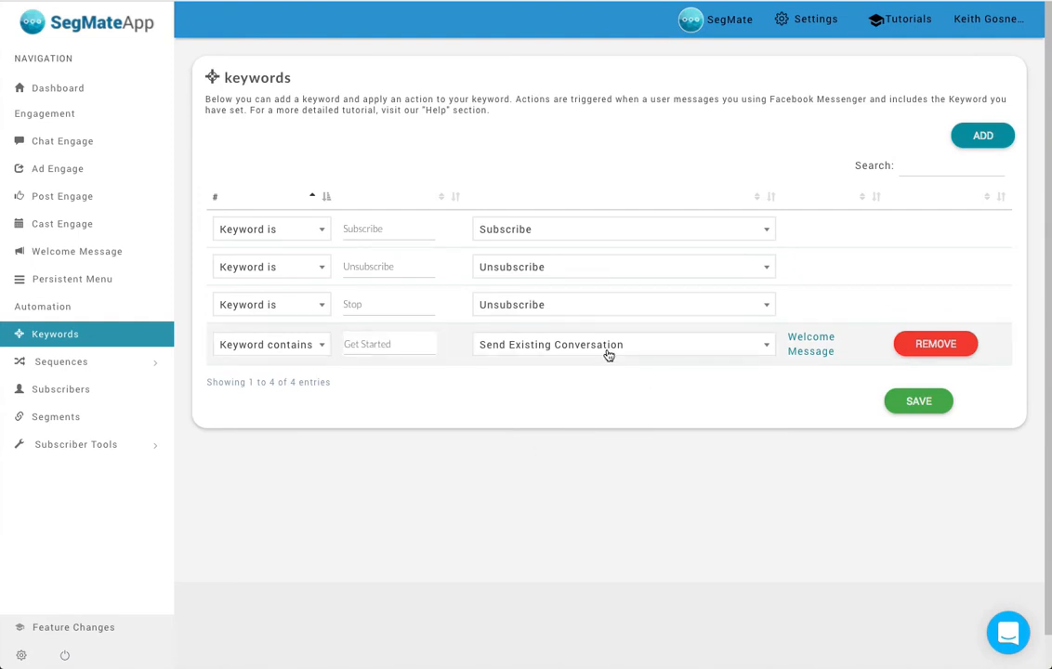
click(982, 136)
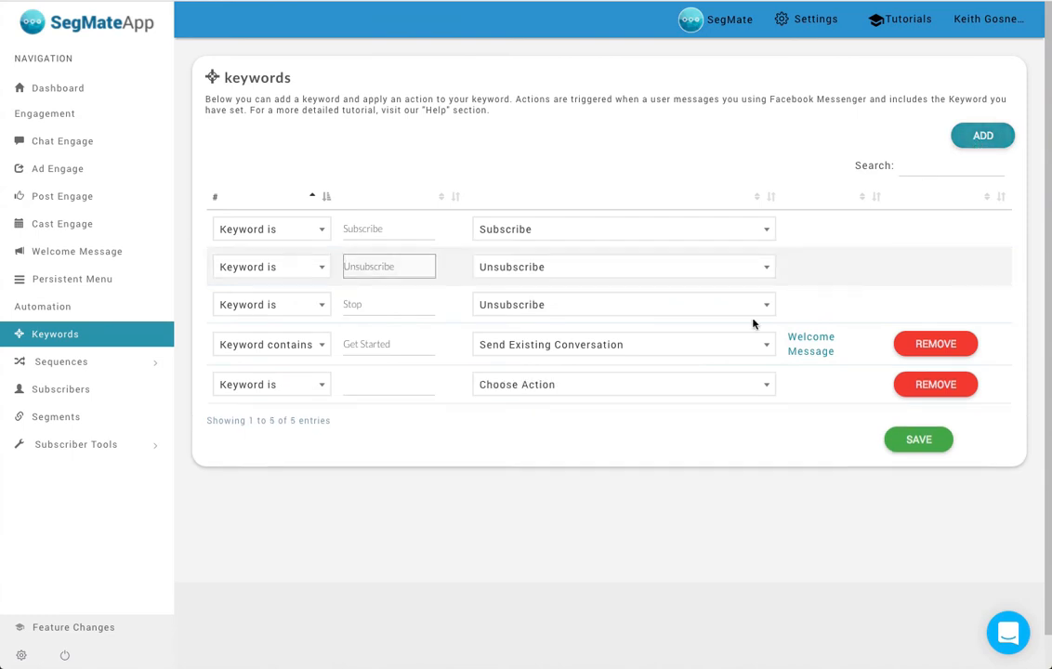
click(380, 379)
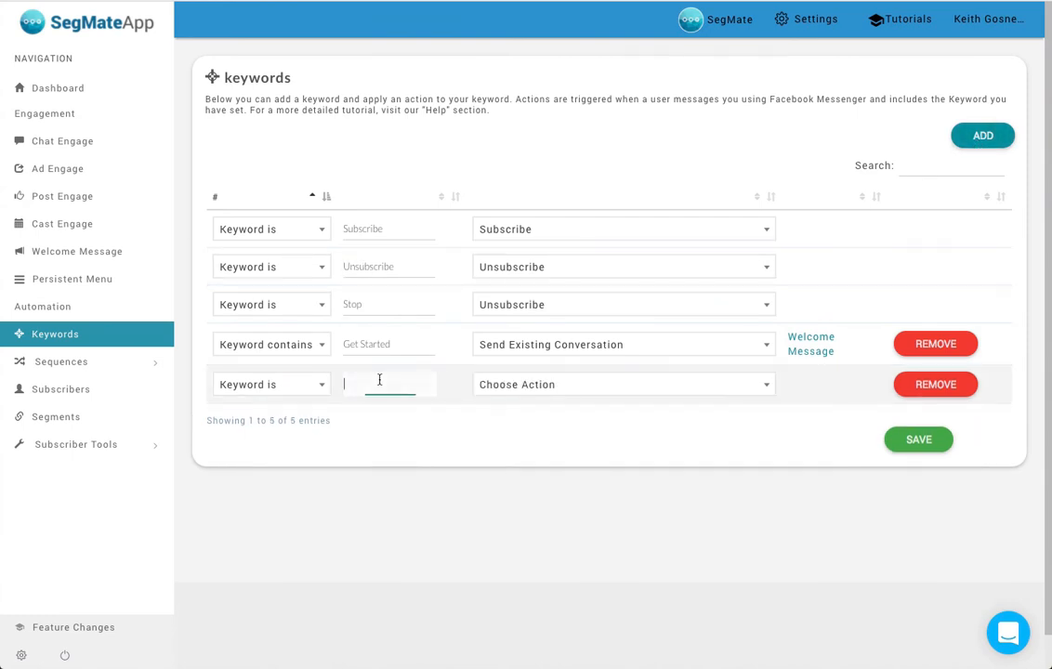
click(306, 387)
click(419, 482)
click(607, 395)
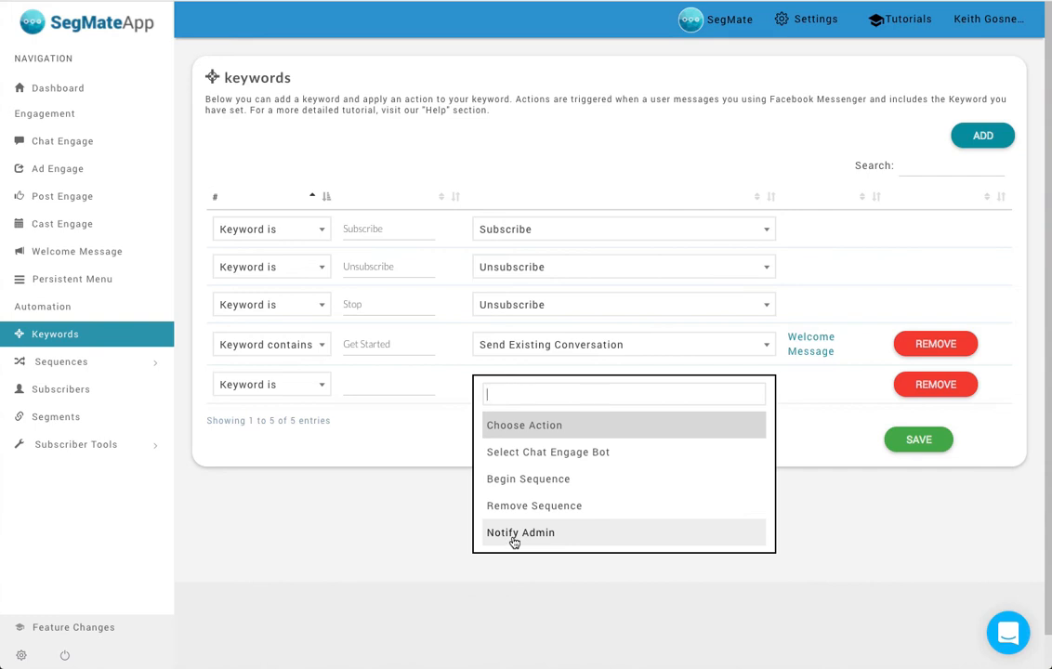
click(397, 537)
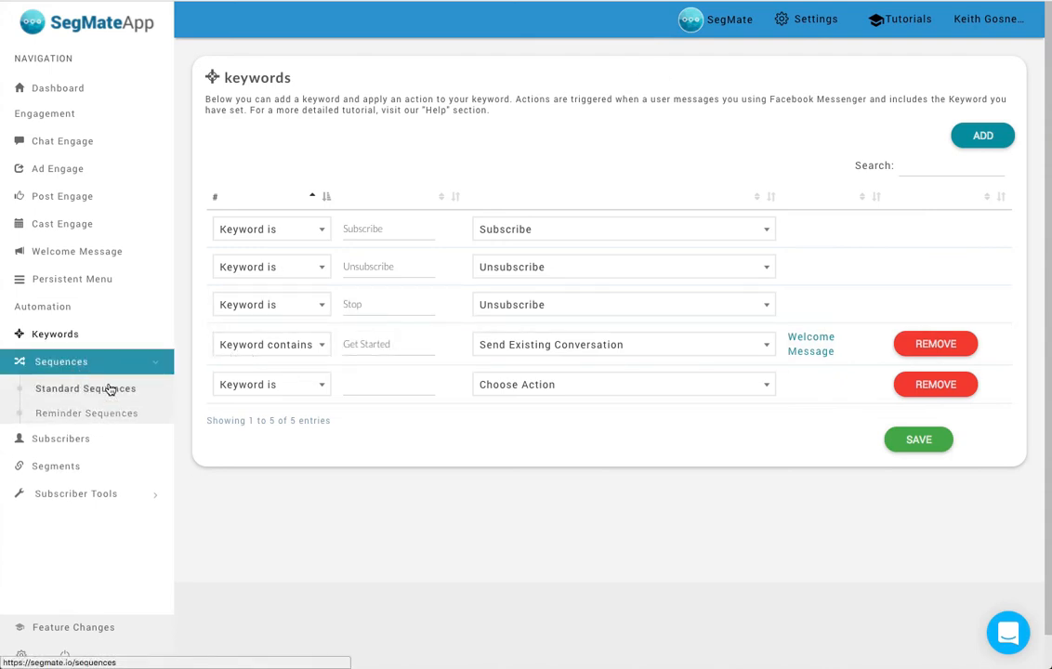
- Open the Chatbot Series standard sequence and examine its message timings and assigned conversations
click(105, 394)
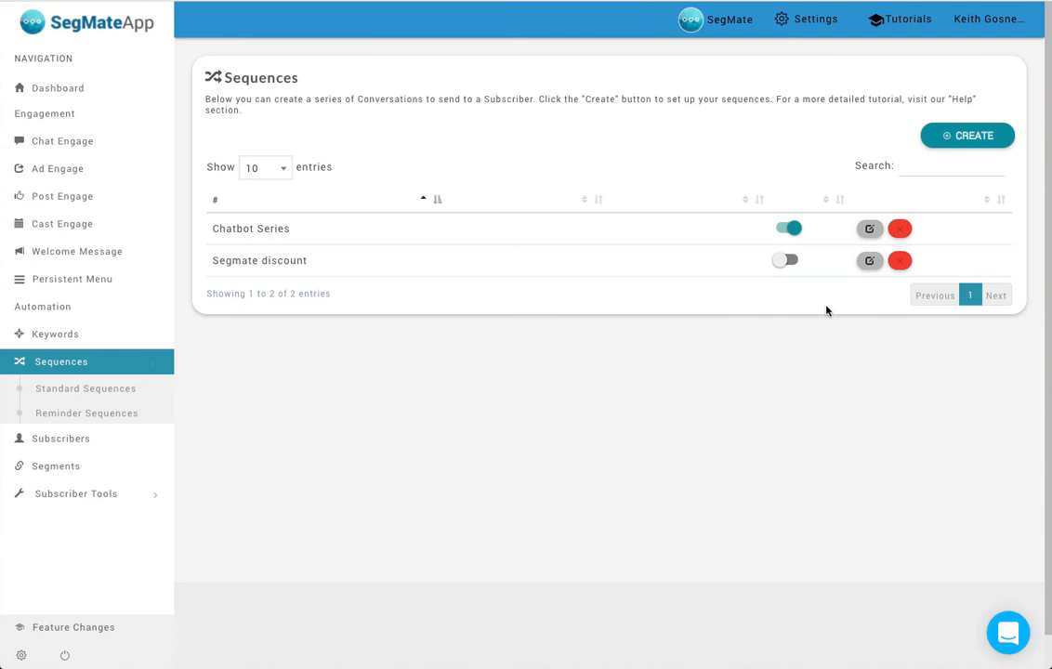
click(868, 229)
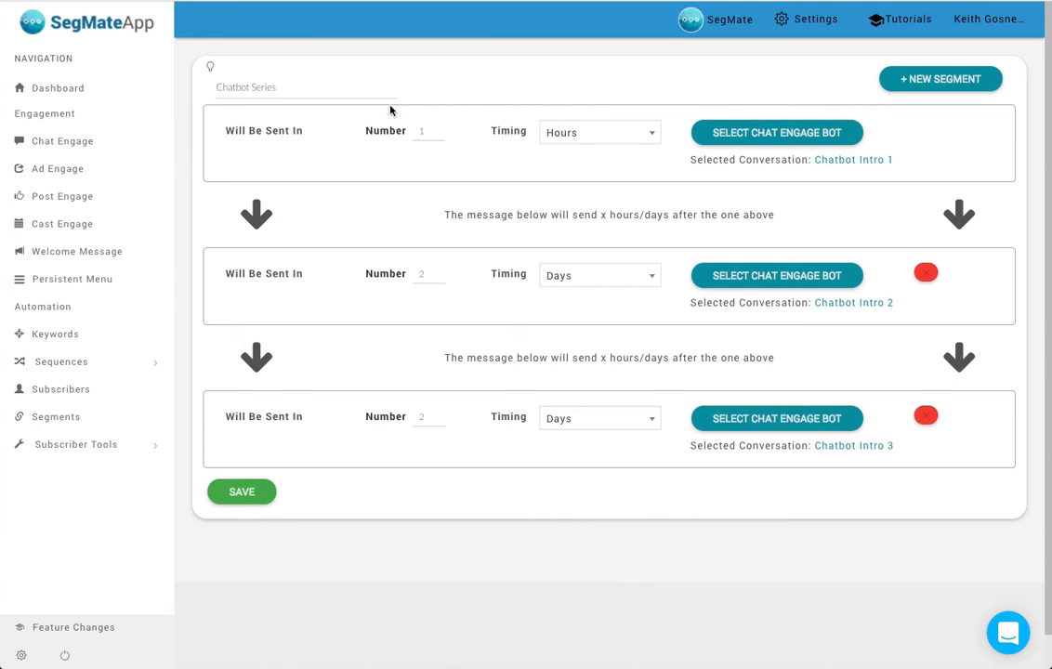
- Create a reminder sequence named "Demo"
click(76, 361)
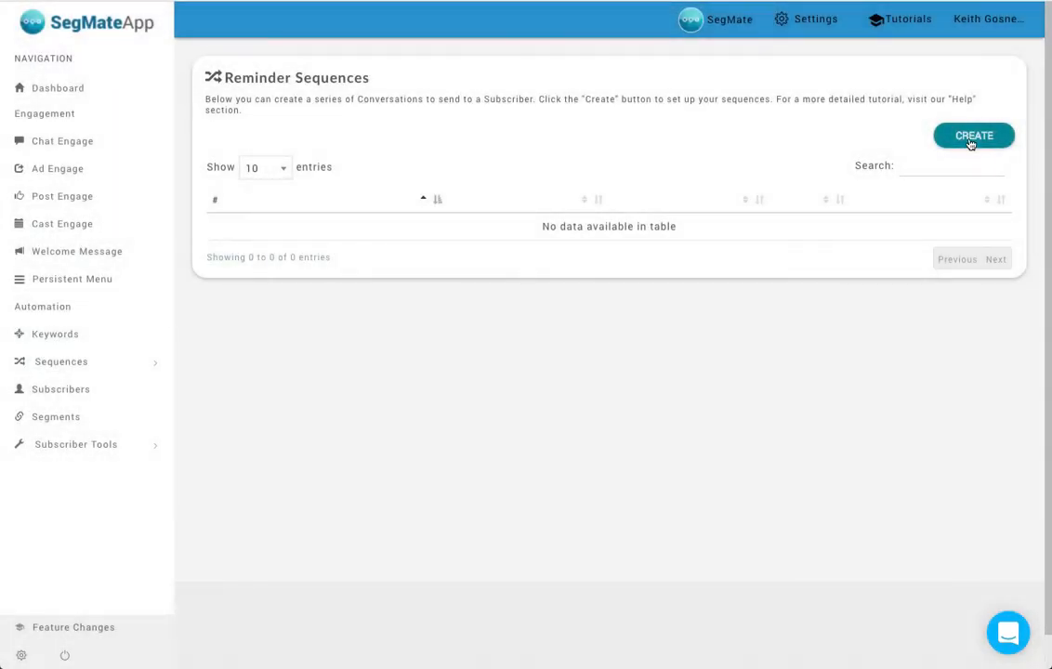
click(974, 138)
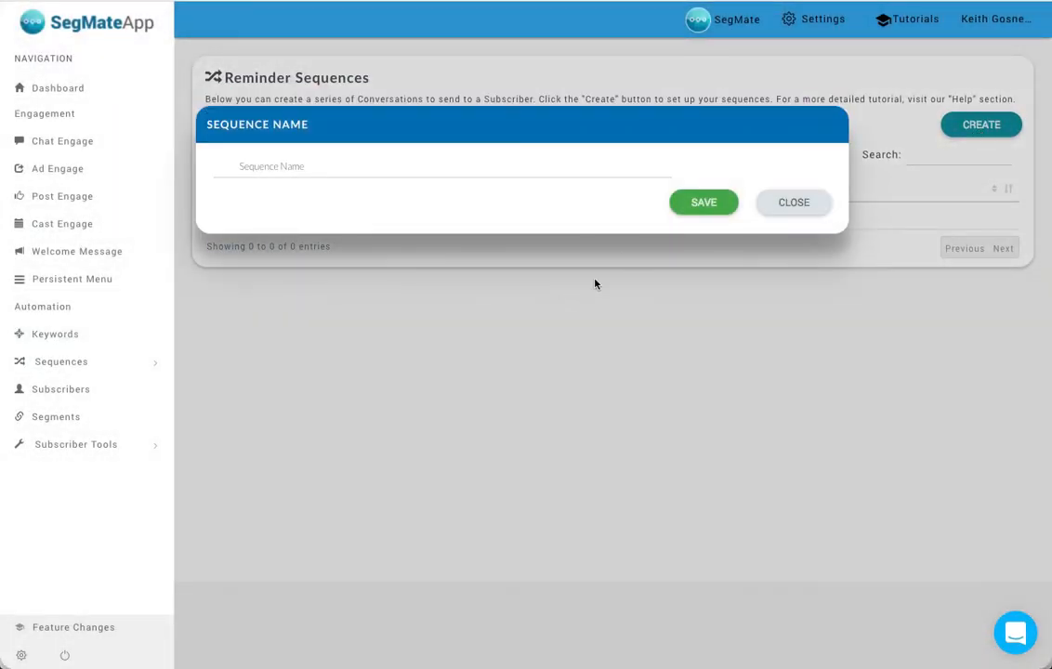
click(388, 166)
text(Deom)
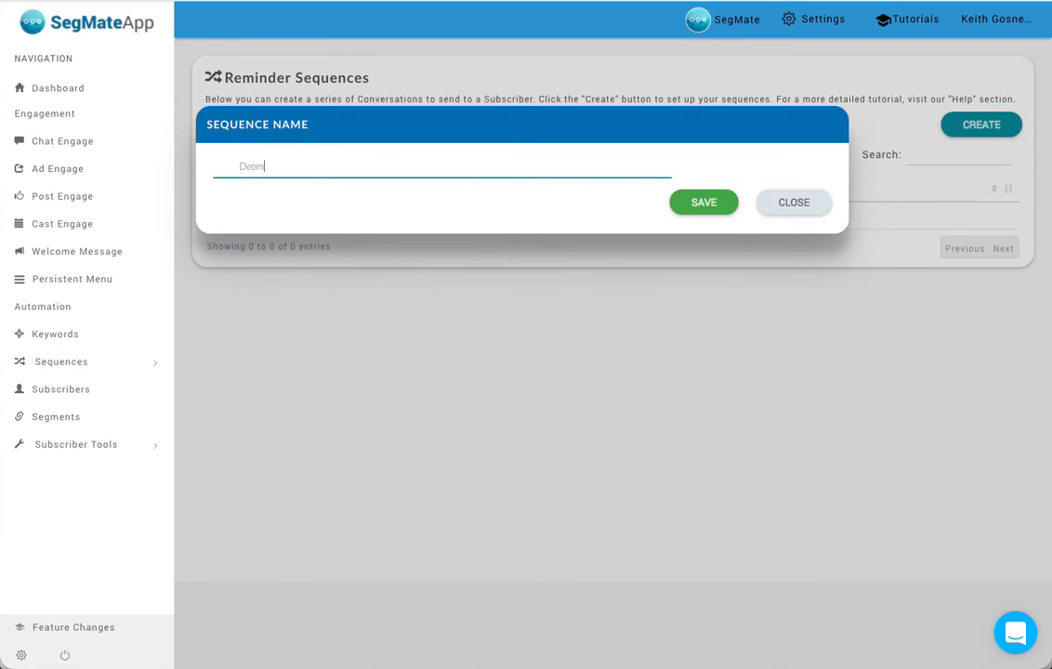
text(mo)
click(726, 202)
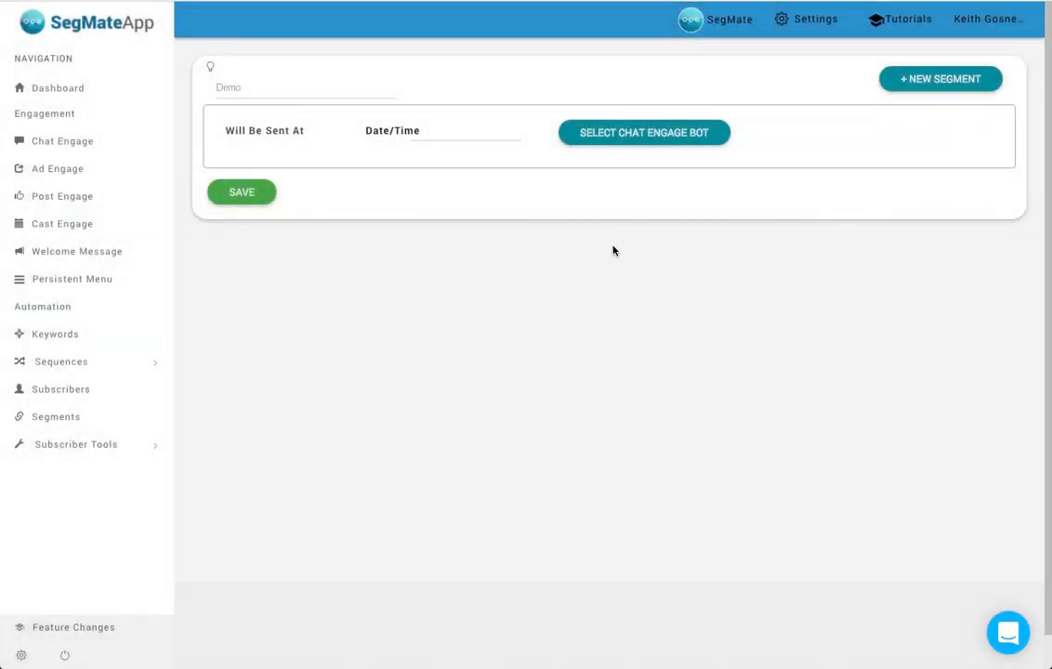
click(462, 133)
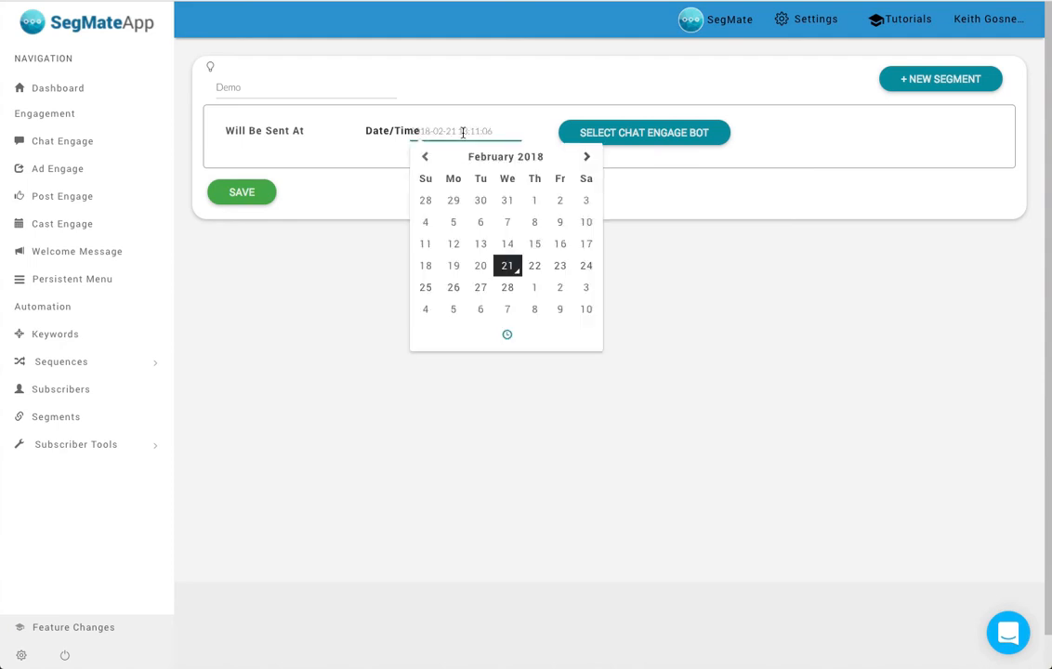
click(536, 267)
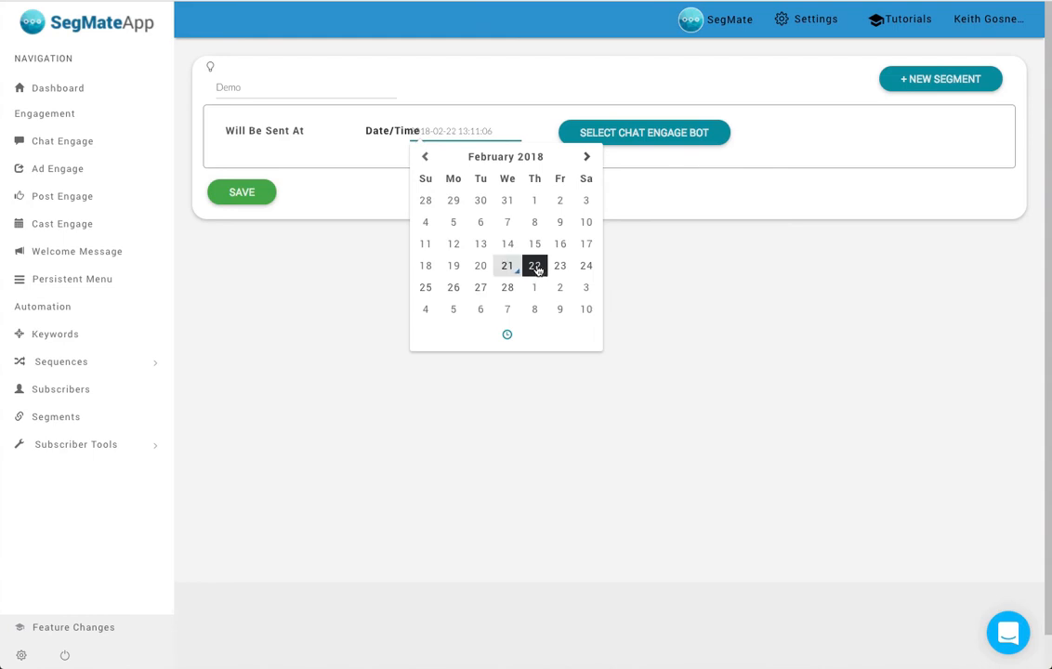
click(507, 333)
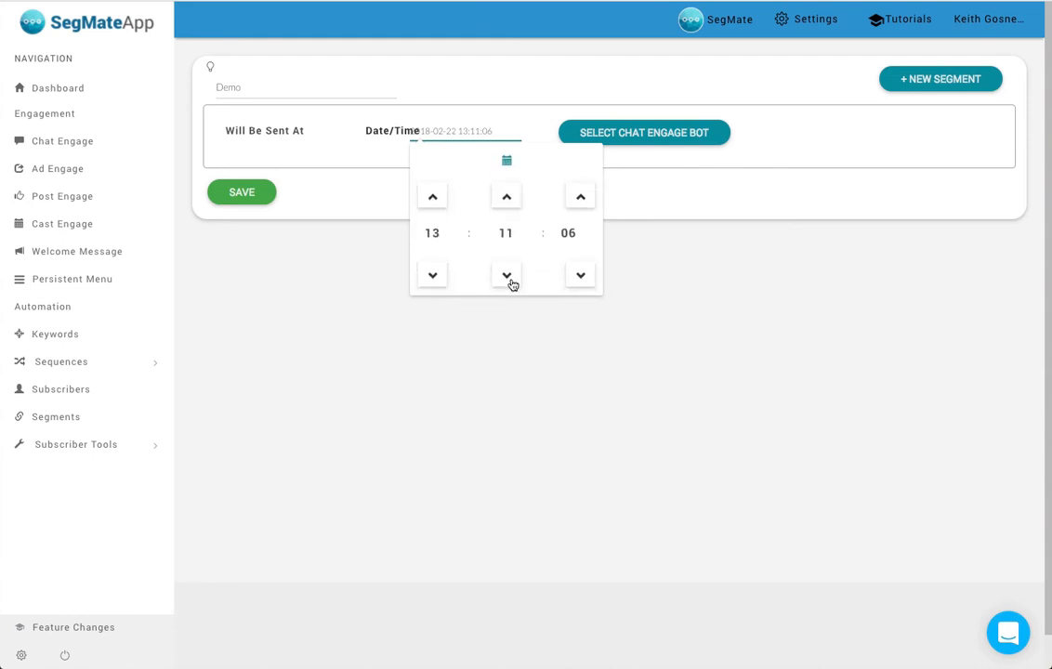
click(668, 277)
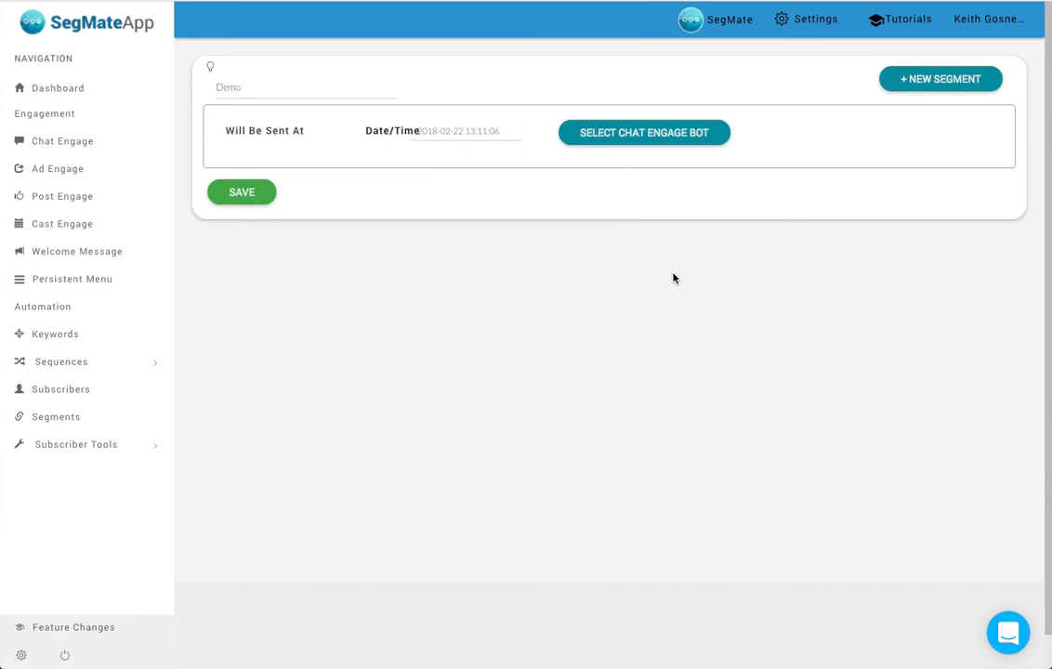
click(669, 138)
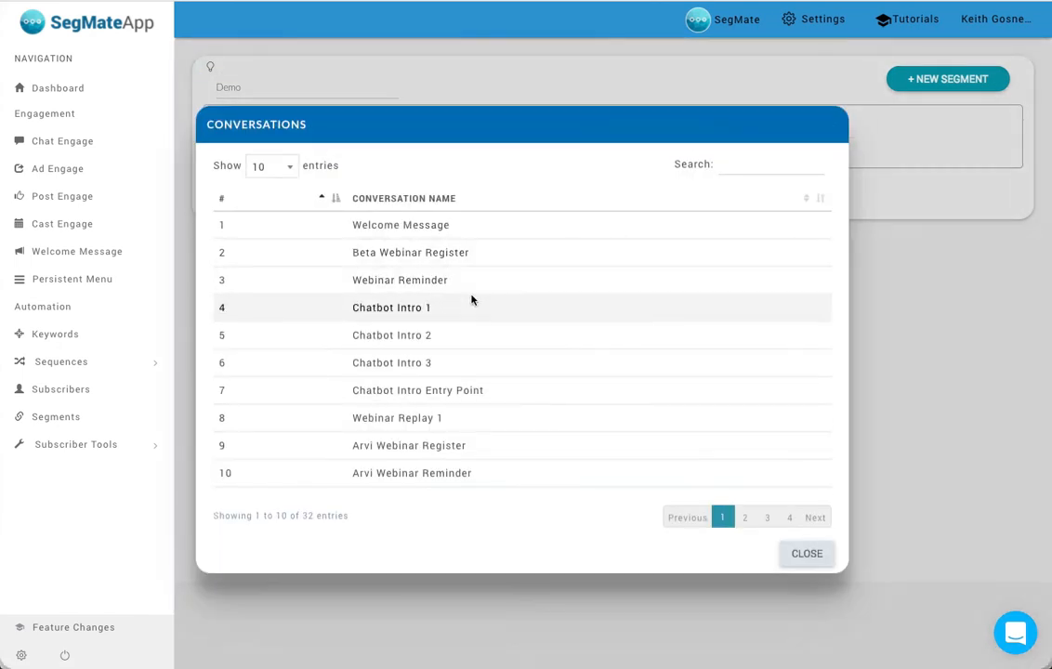
click(477, 248)
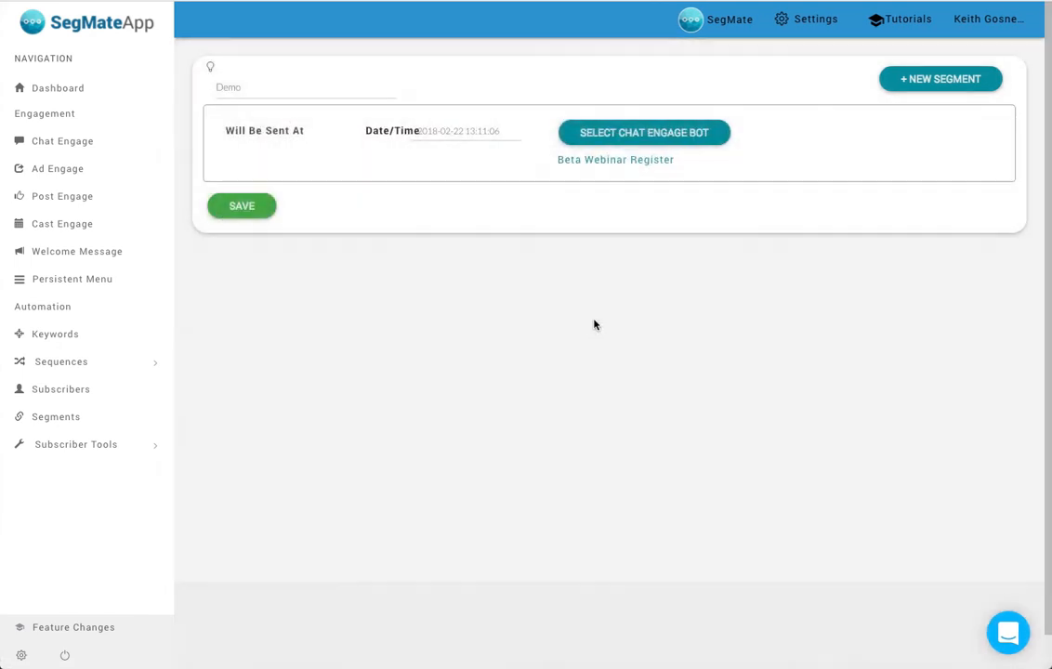
click(932, 80)
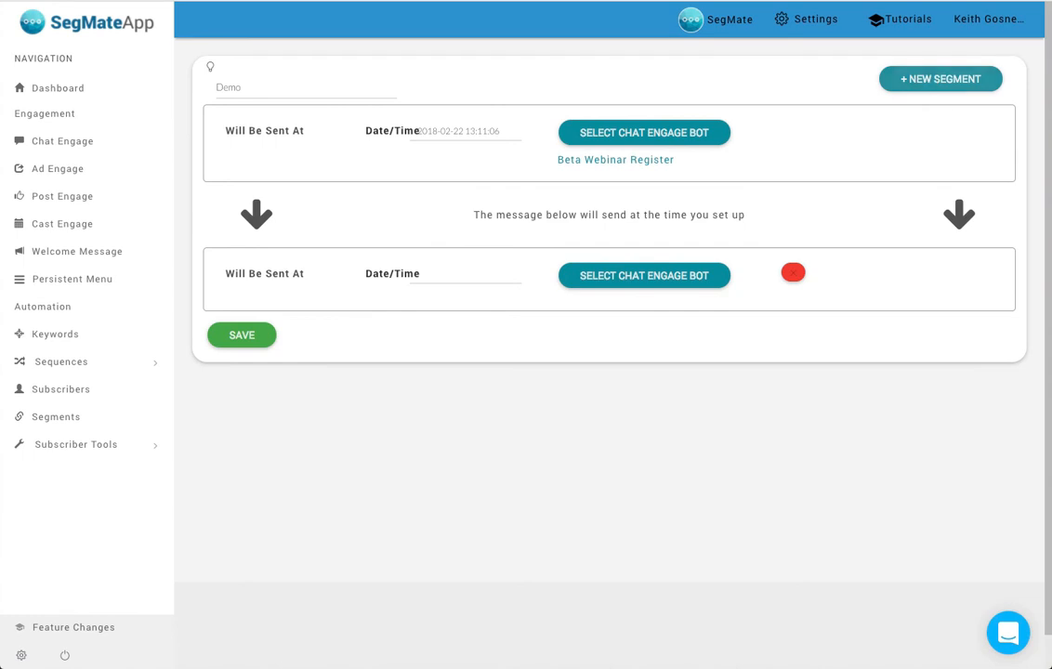
click(432, 273)
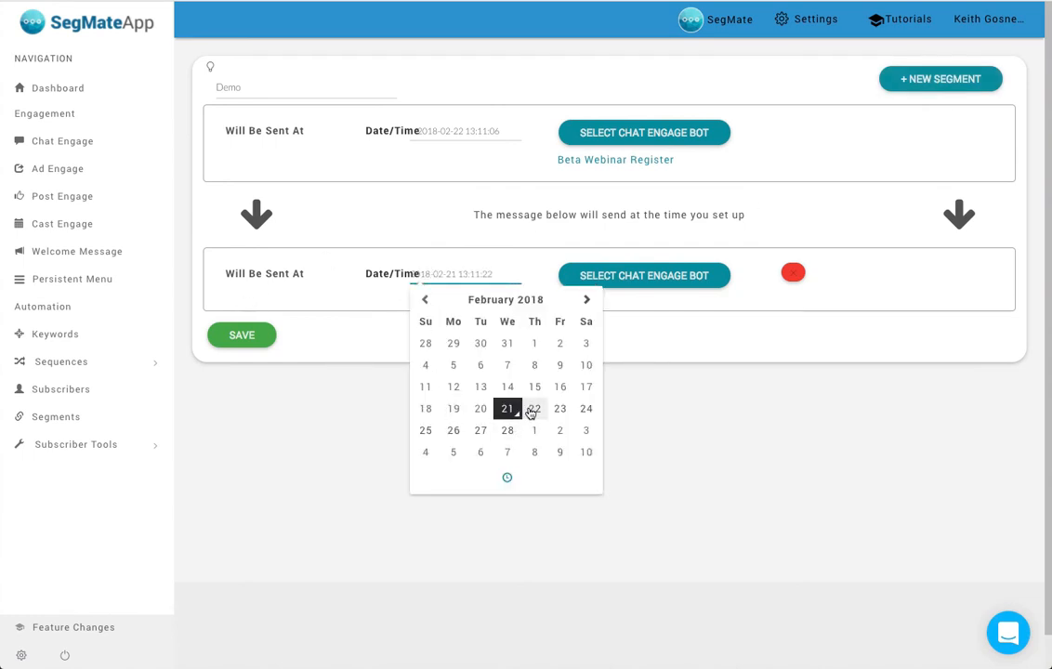
click(533, 410)
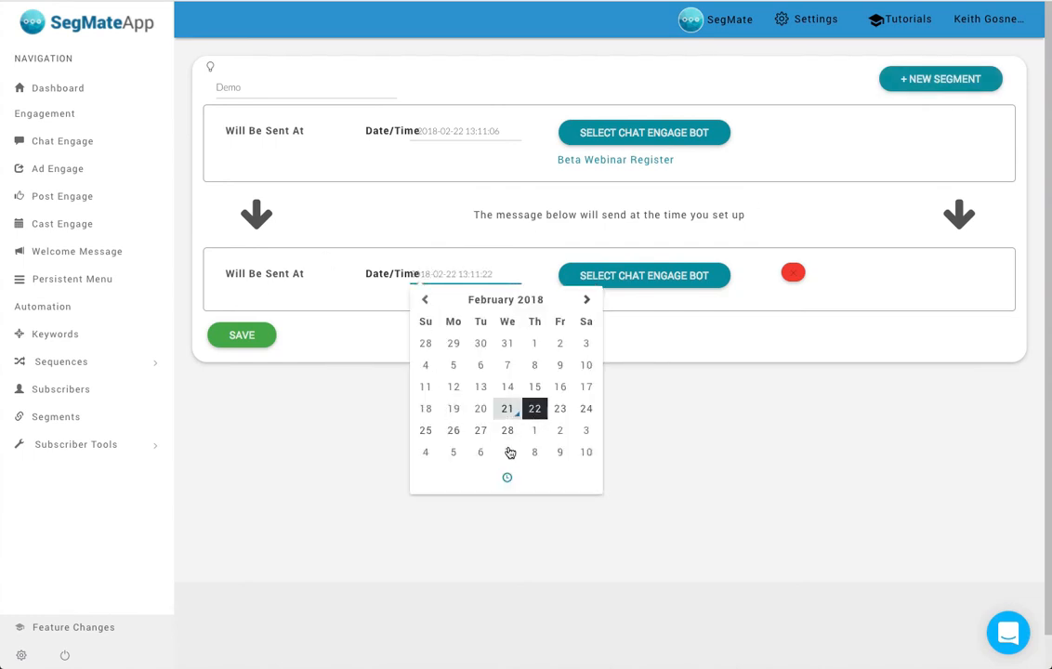
click(505, 478)
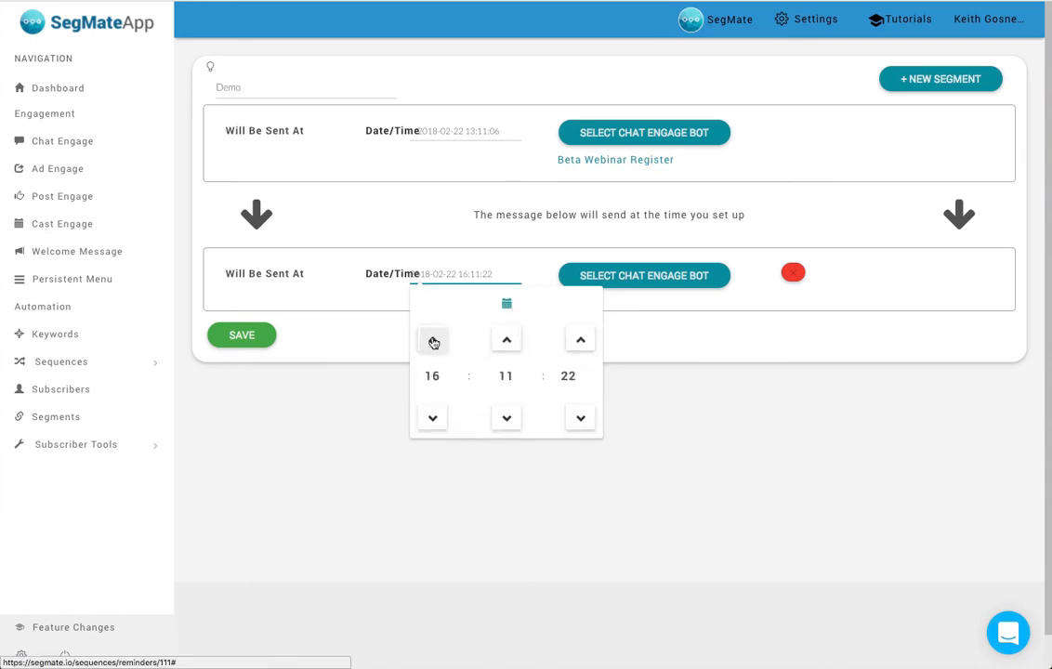
click(433, 341)
click(433, 342)
click(434, 342)
click(433, 342)
click(687, 411)
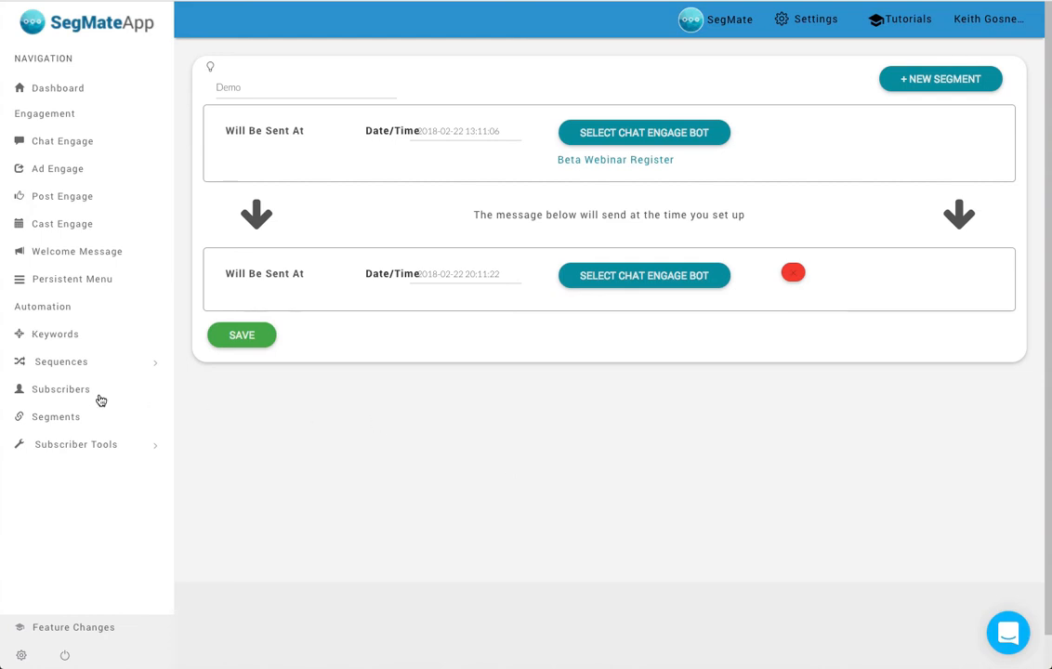
- On the Subscribers page, view the first subscriber's tags, sequences and segments, check the tags available to add, and close the profile
click(85, 367)
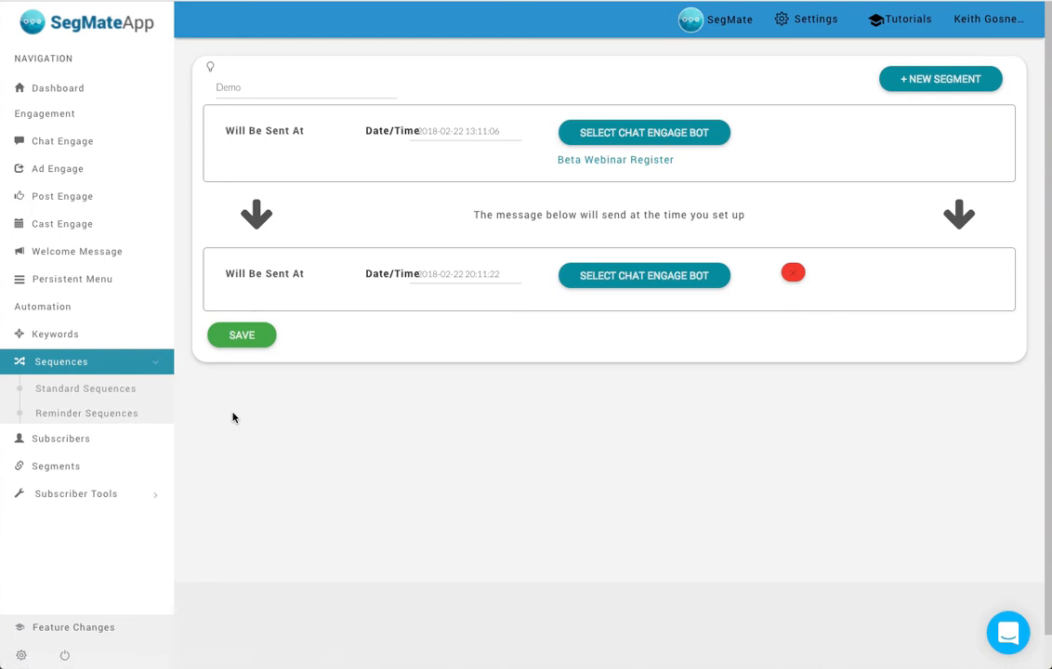
click(82, 445)
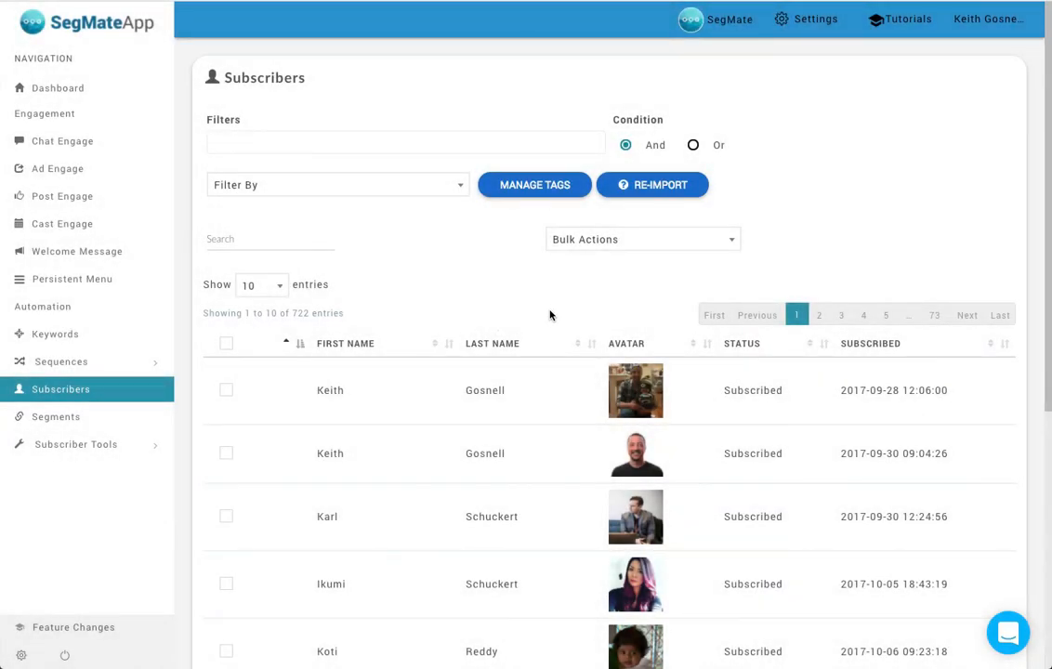
click(571, 399)
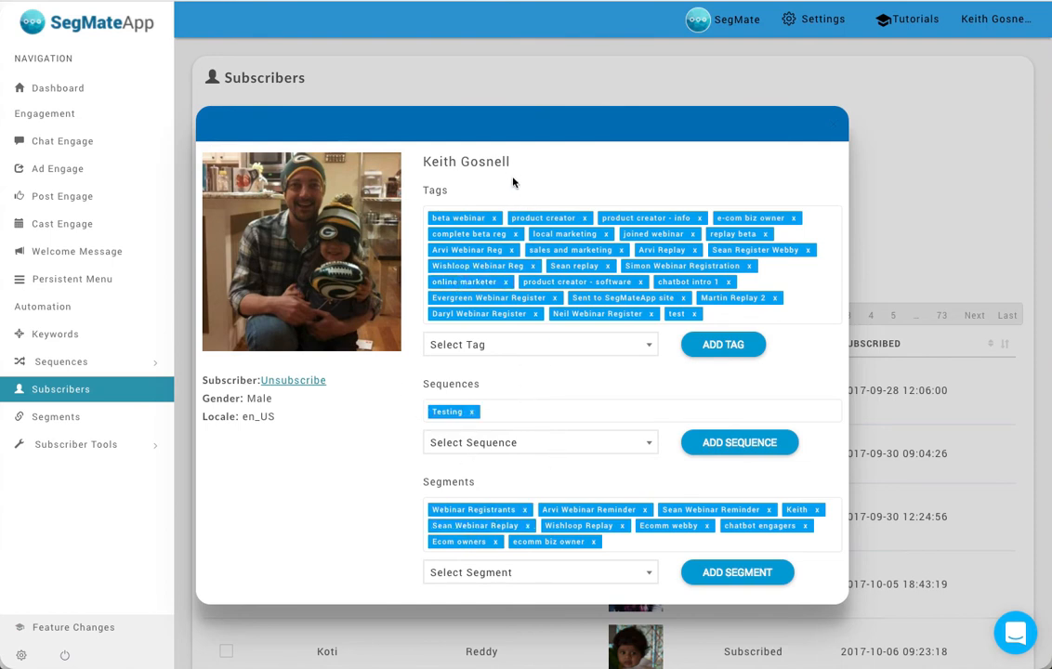
click(517, 353)
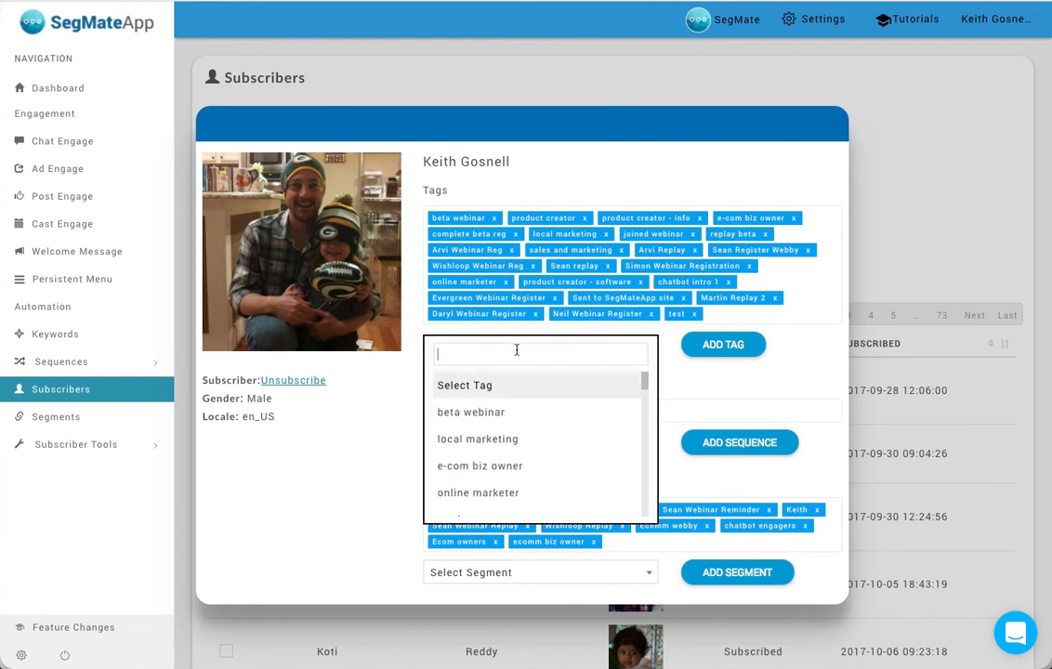
click(803, 371)
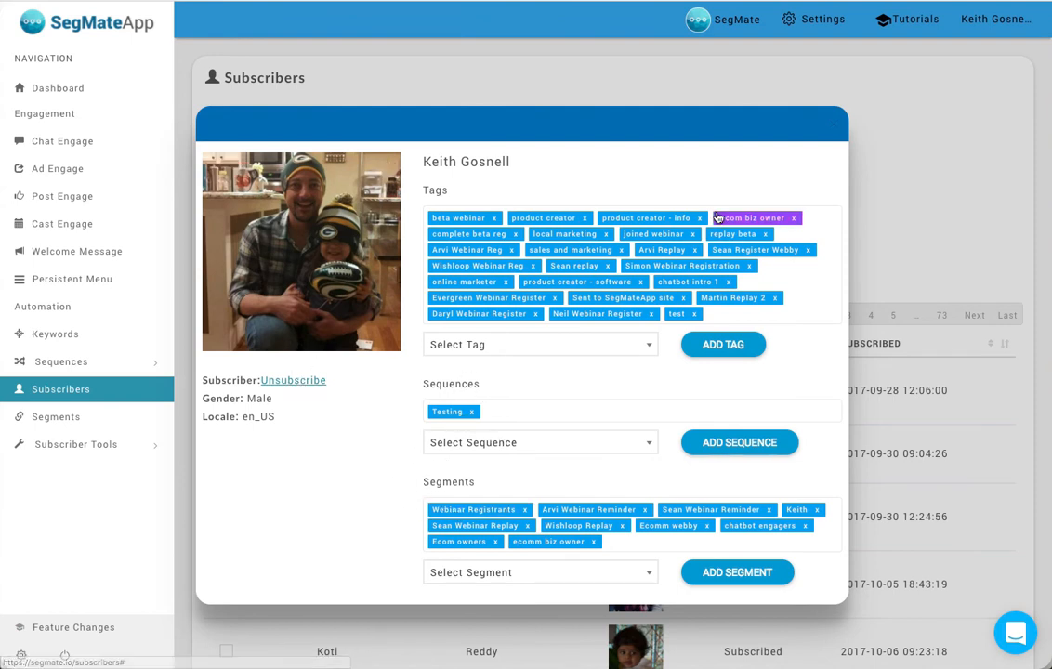
click(905, 155)
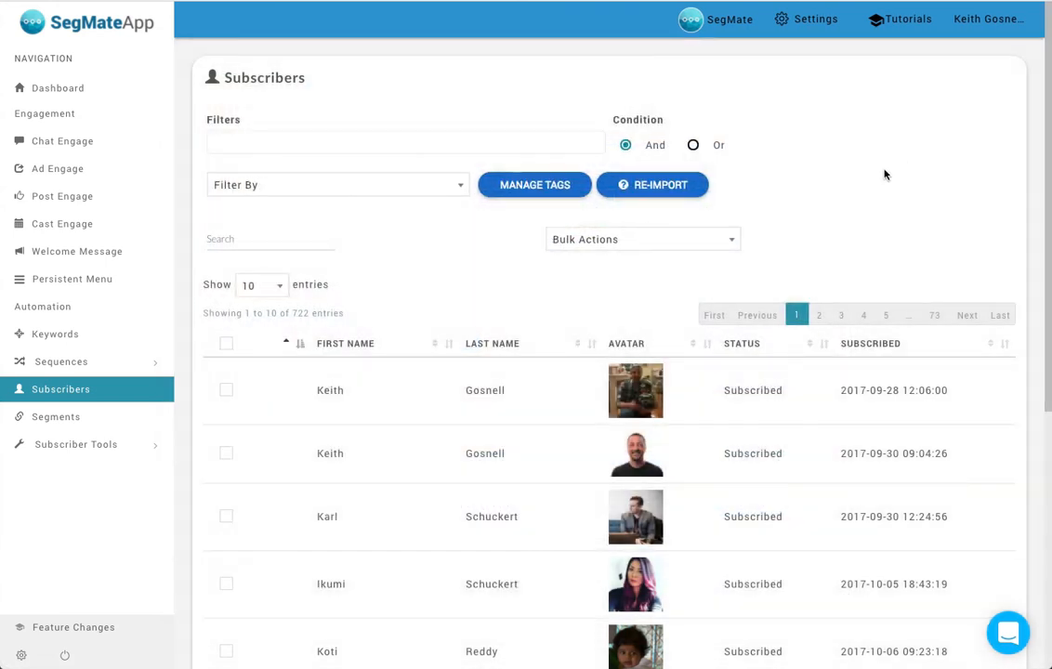
- Select the first two subscribers, view the available bulk actions without applying one, and clear the selection
click(226, 391)
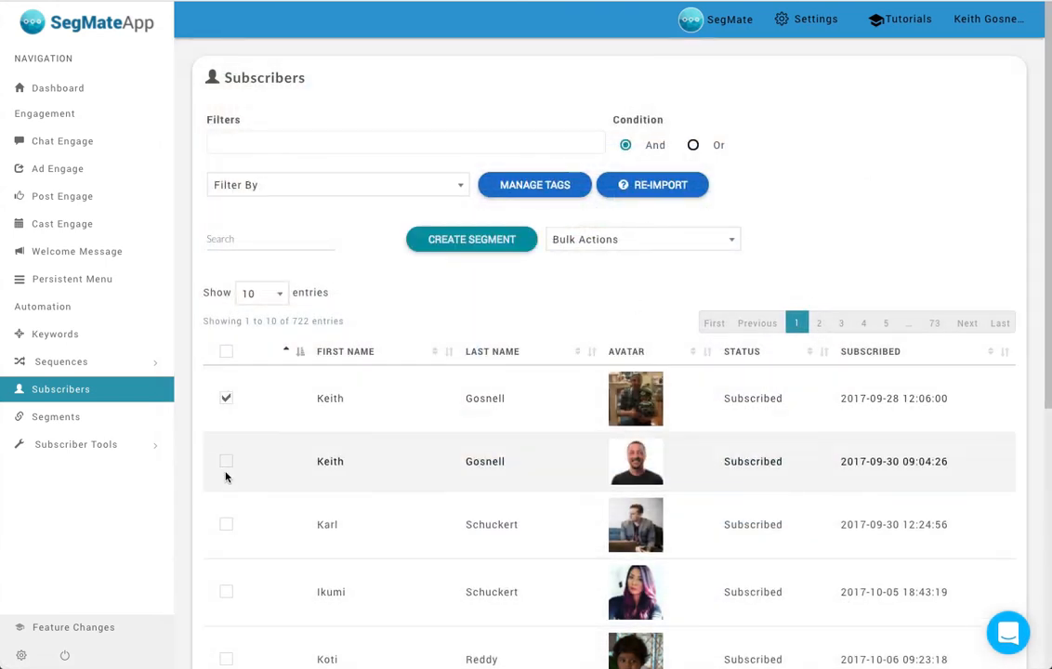
click(226, 461)
click(620, 241)
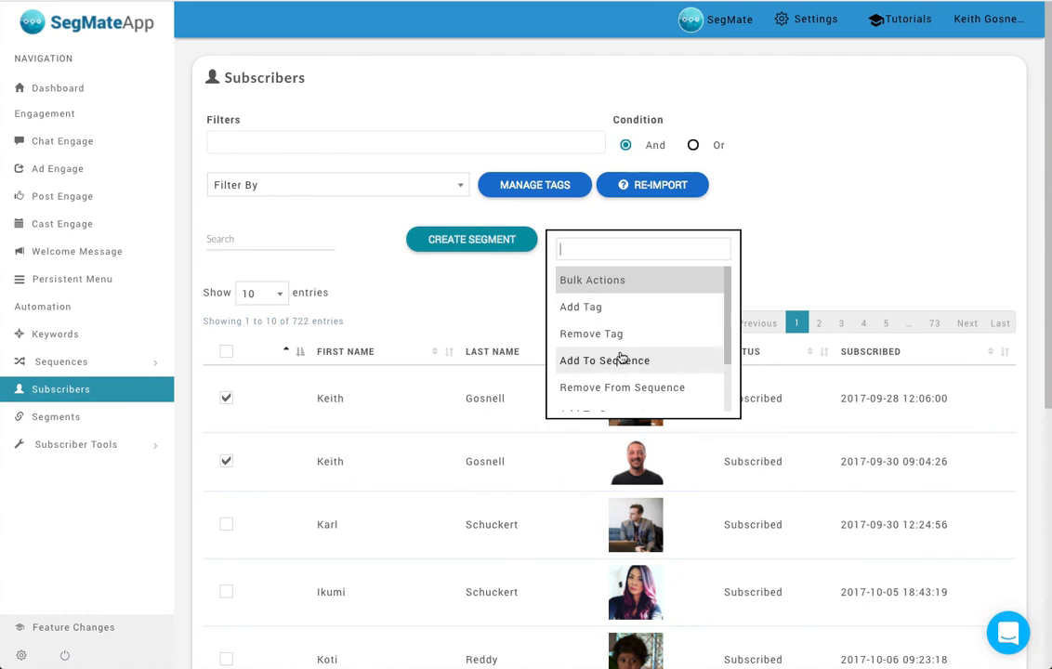
scroll(638, 321, down, 1)
click(795, 224)
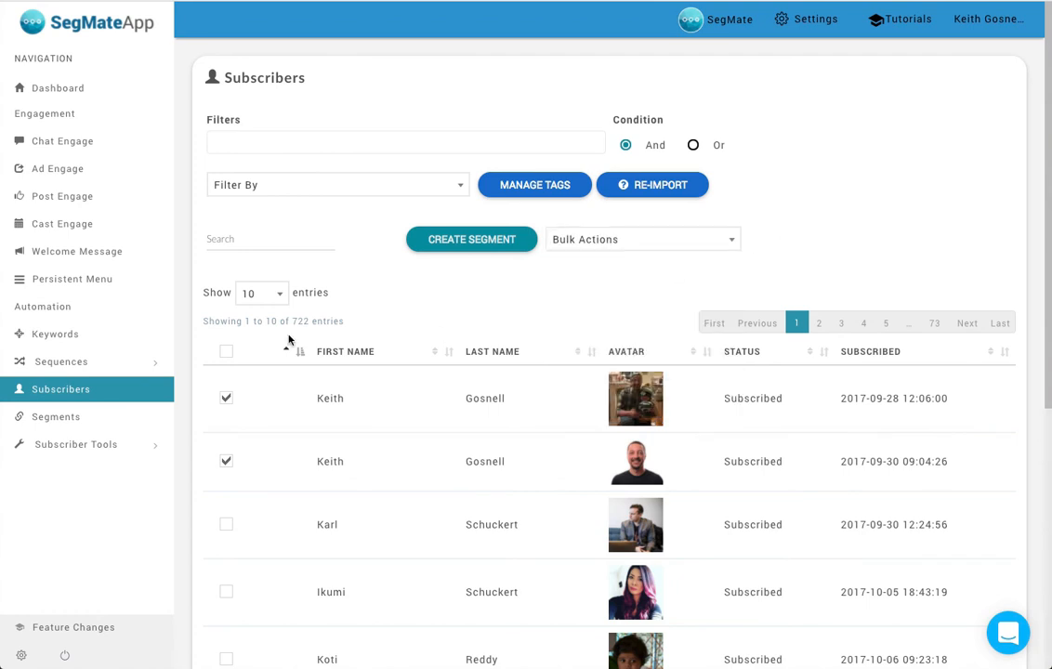
click(226, 400)
click(226, 460)
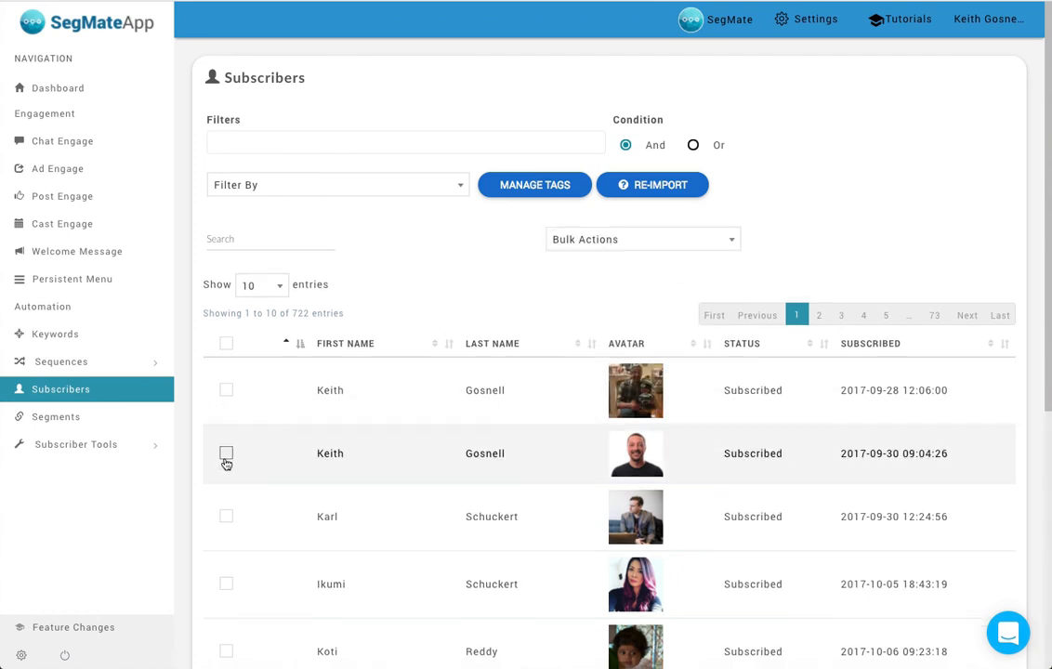
- Look through the subscriber filter criteria and choose to filter by Tags
click(428, 191)
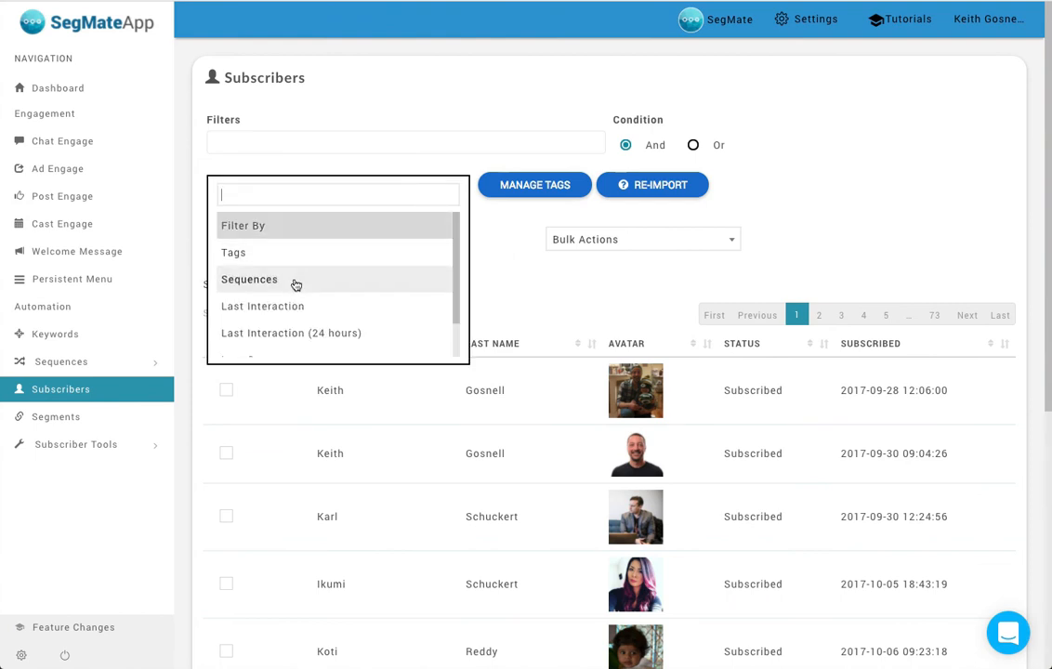
scroll(293, 285, down, 1)
scroll(295, 286, up, 1)
scroll(271, 286, down, 1)
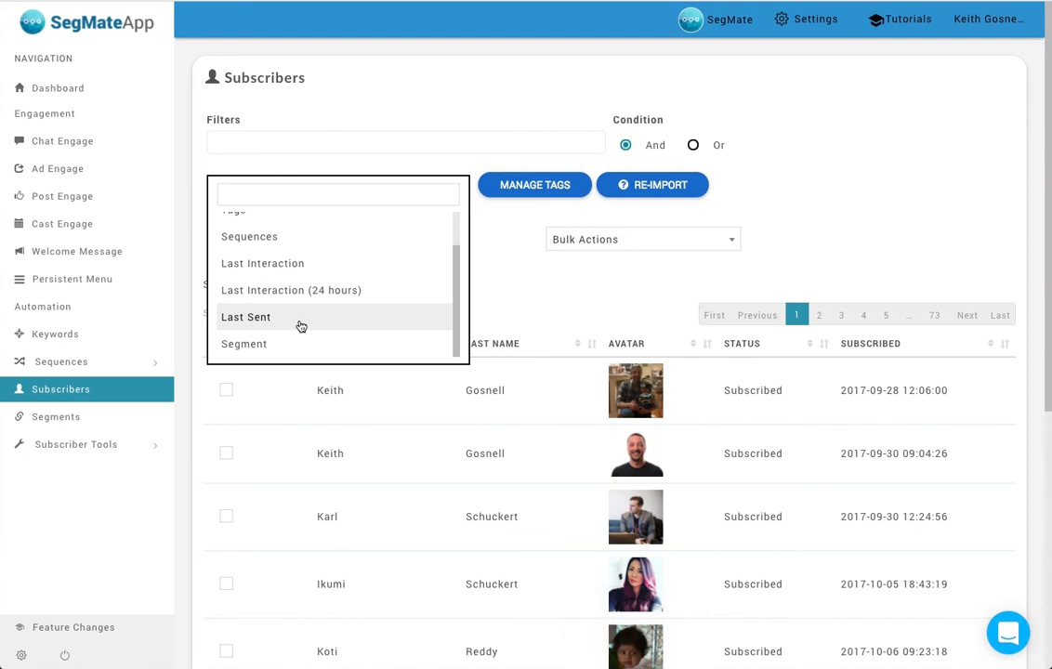
scroll(301, 316, up, 3)
click(290, 244)
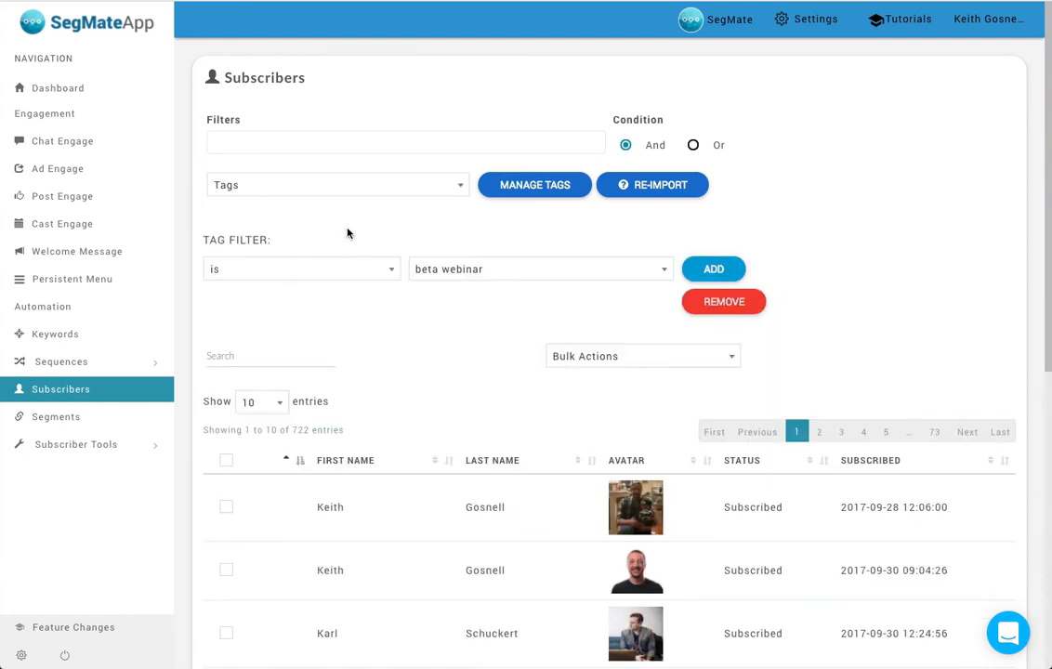
- Add a subscriber filter for the tag is beta webinar
click(347, 274)
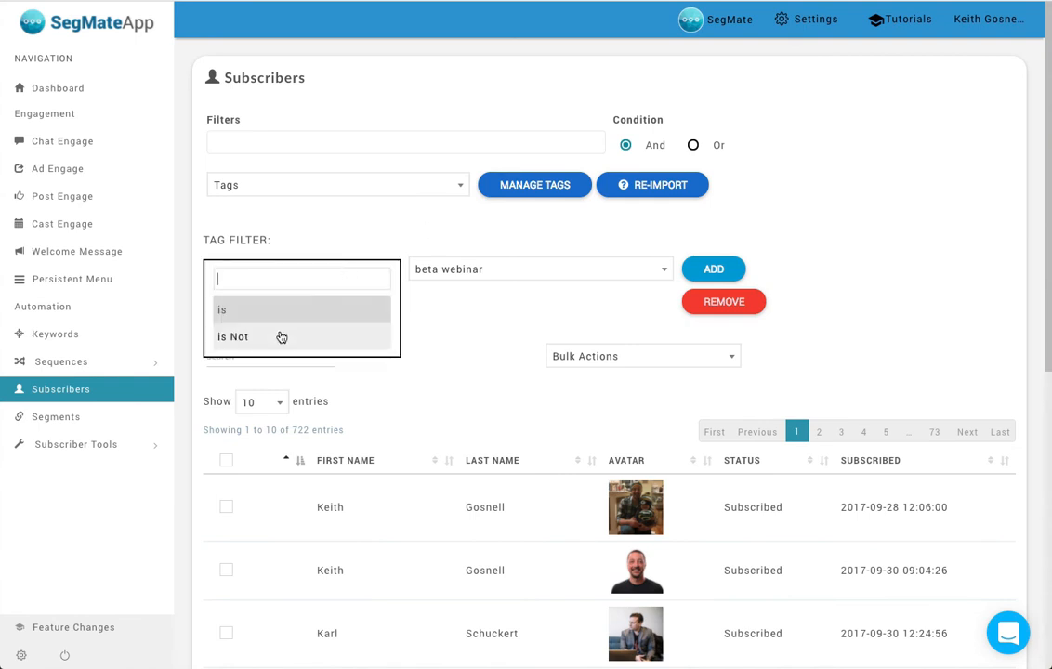
click(228, 312)
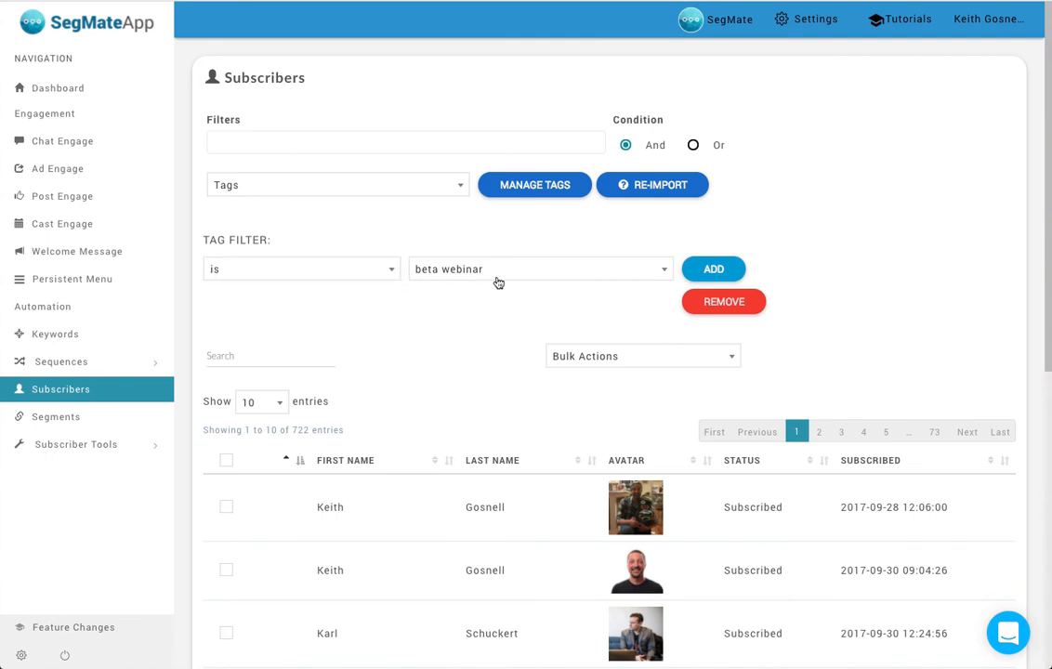
click(710, 271)
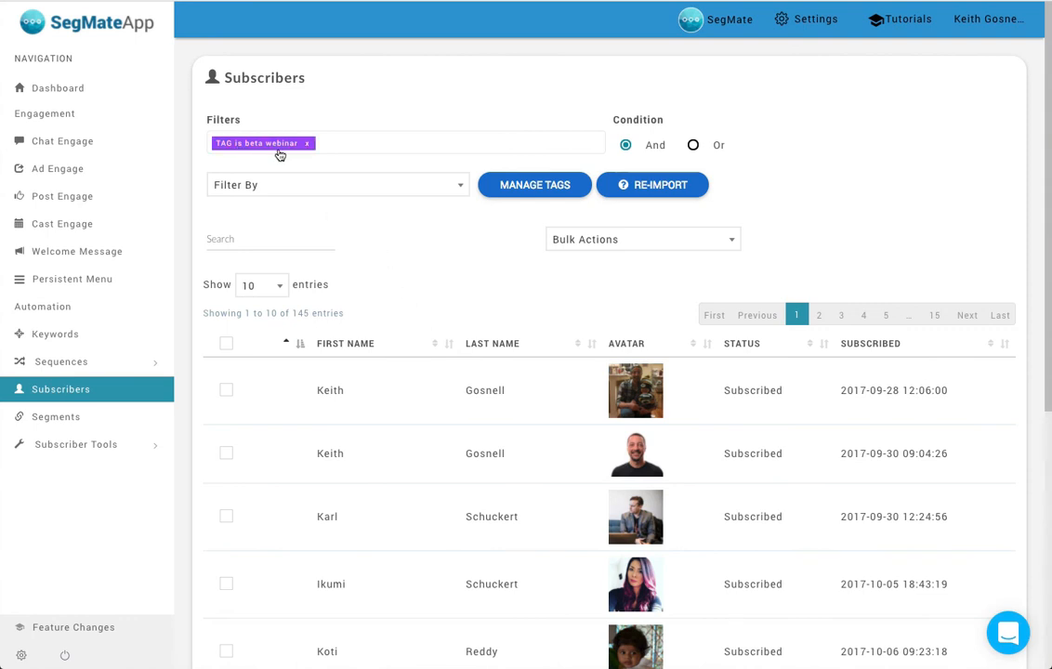
- Add a second subscriber filter for the tag is e-com biz owner
click(435, 192)
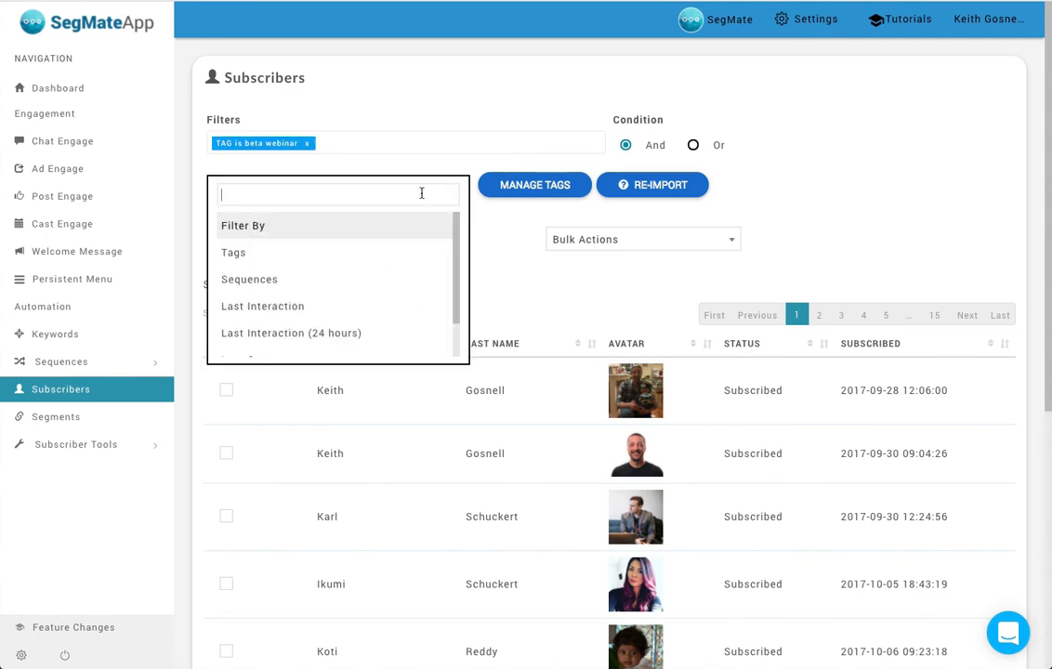
click(321, 261)
click(497, 275)
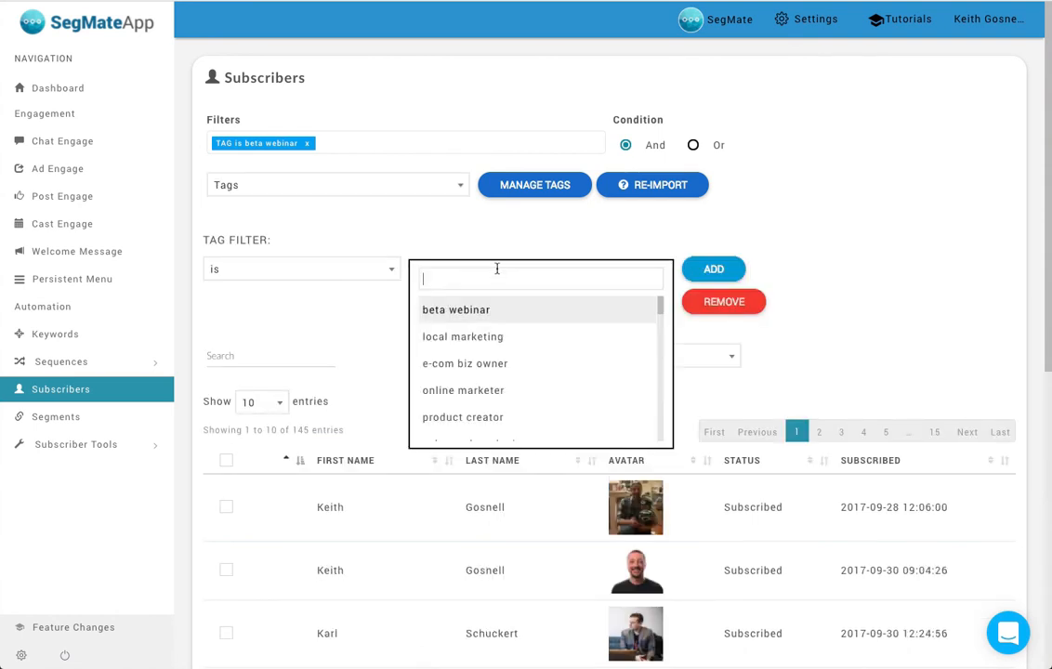
click(482, 366)
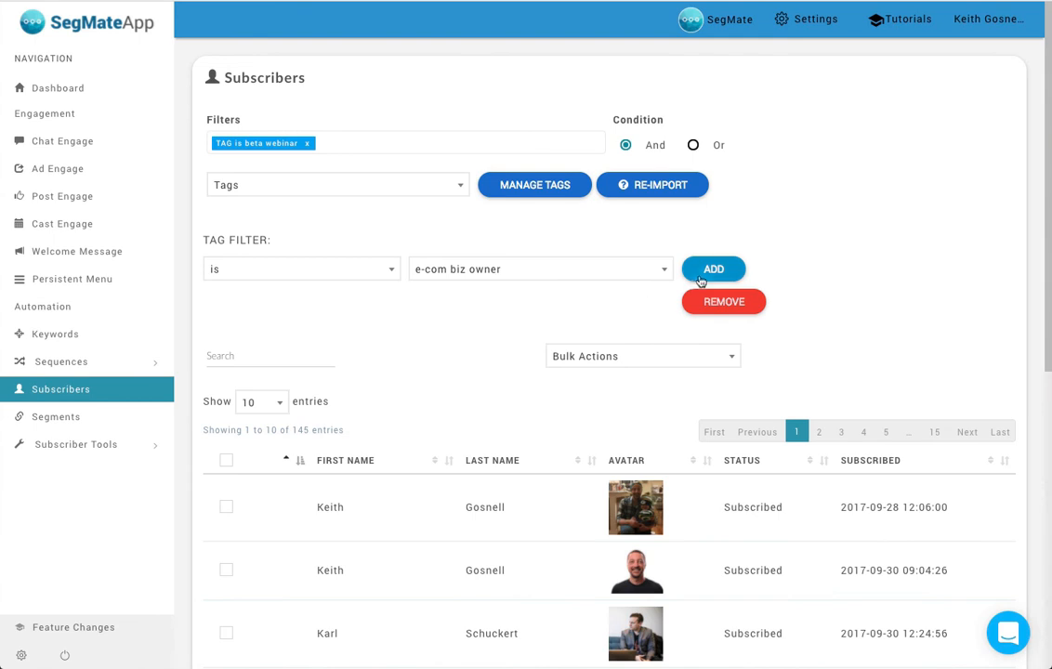
click(712, 268)
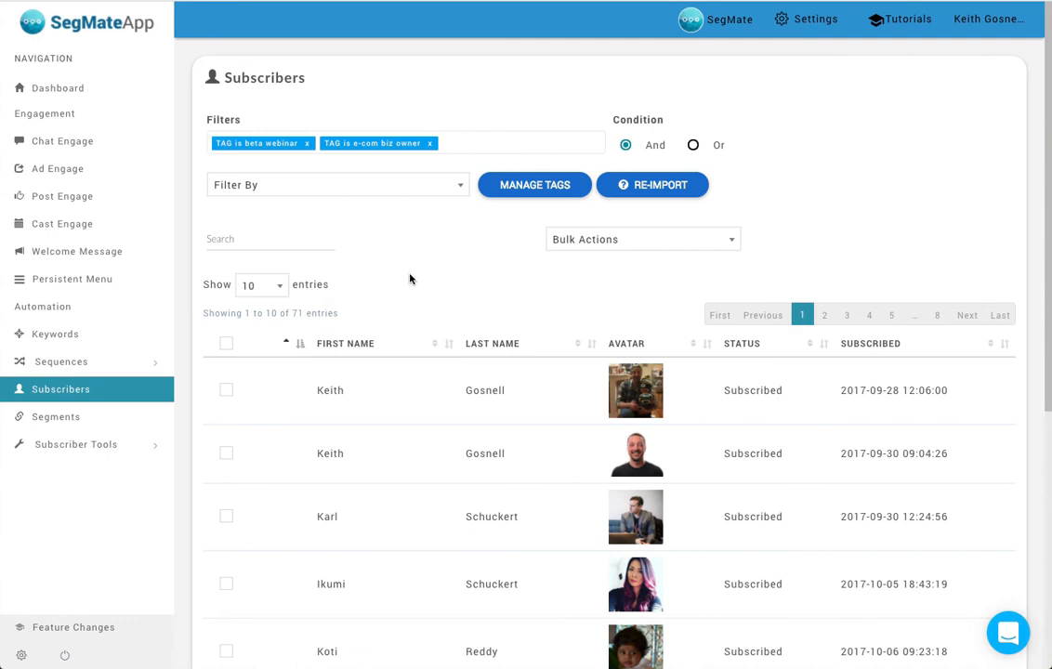
- Select all subscribers matching both tag filters and save them as a segment named Demo ecom
click(226, 343)
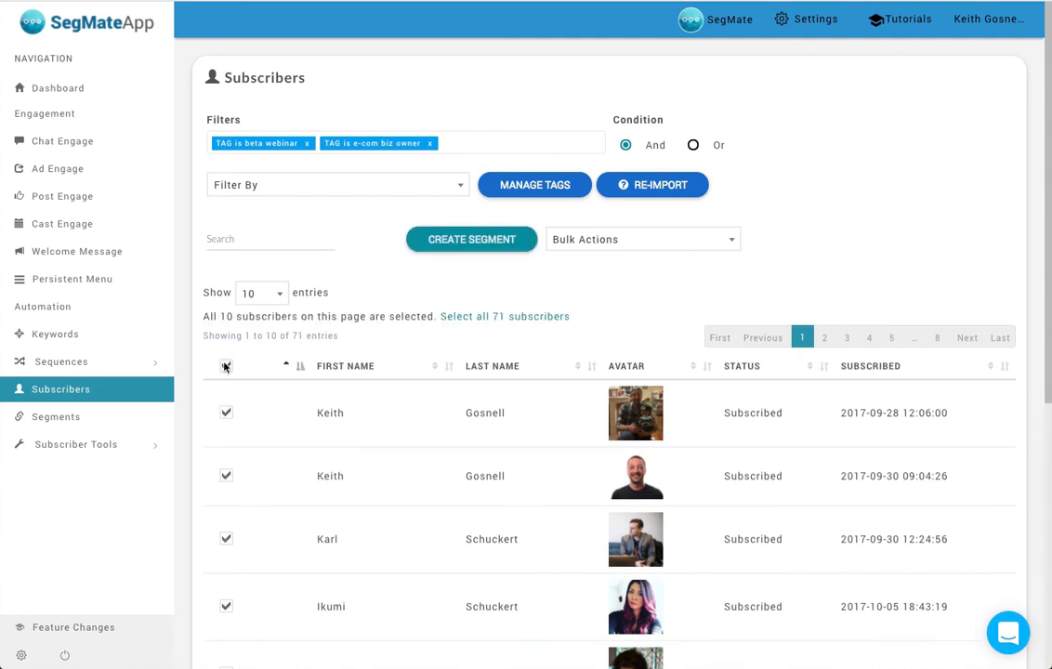
click(504, 321)
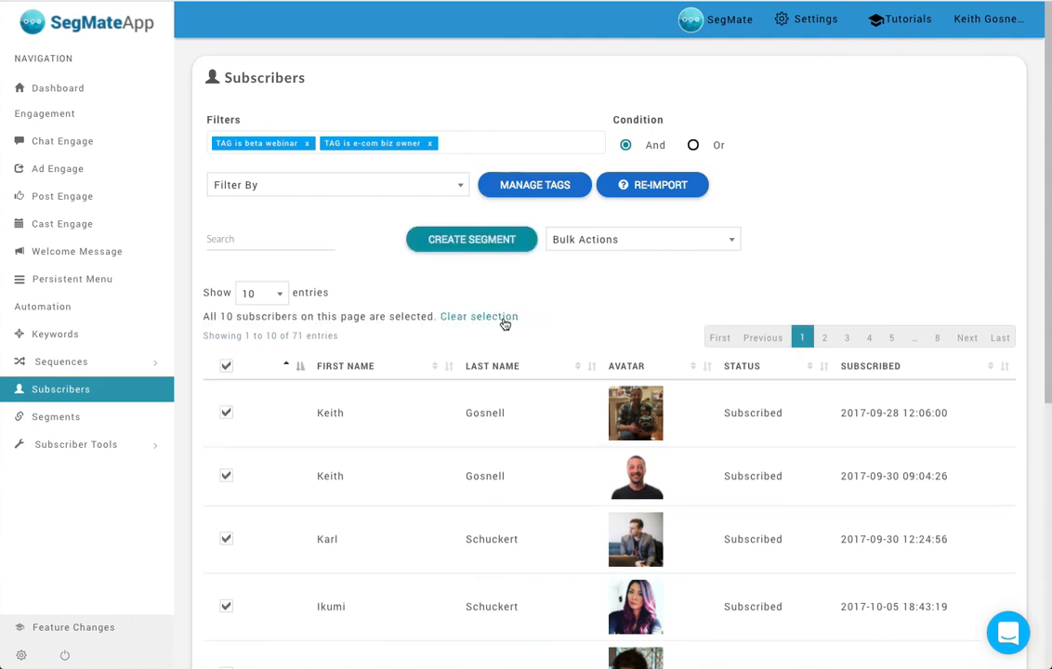
click(510, 241)
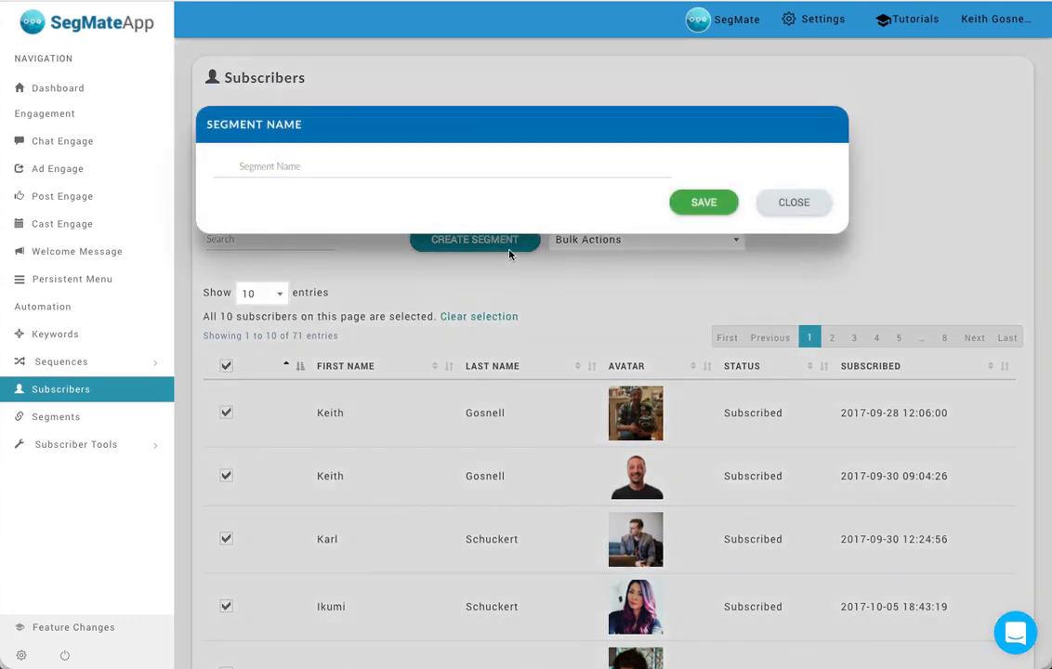
click(377, 168)
text(Demo ecom)
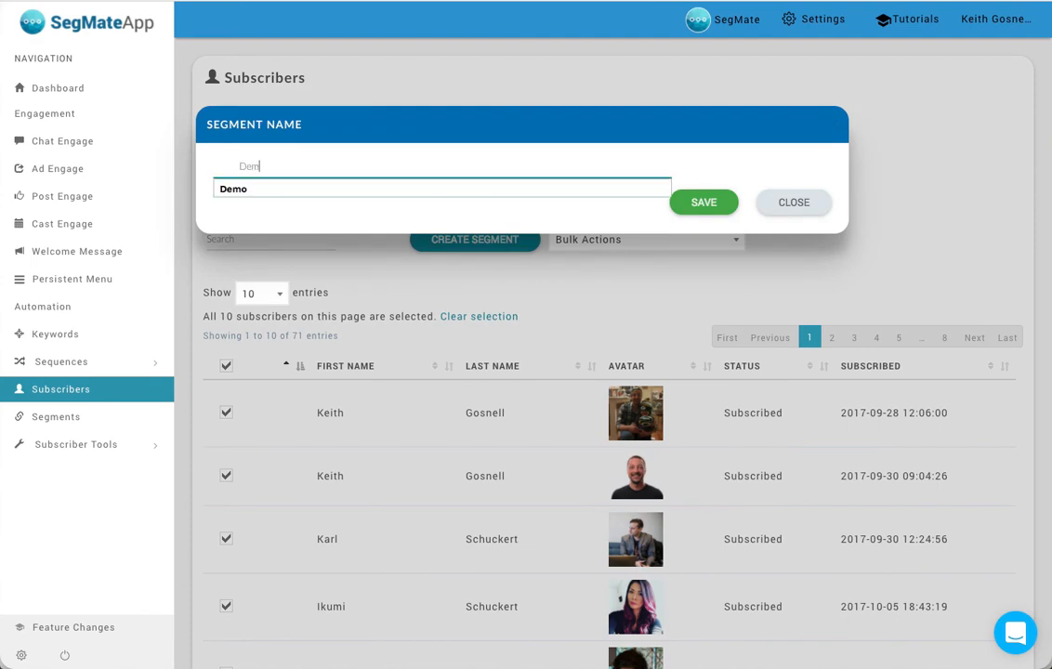
click(703, 204)
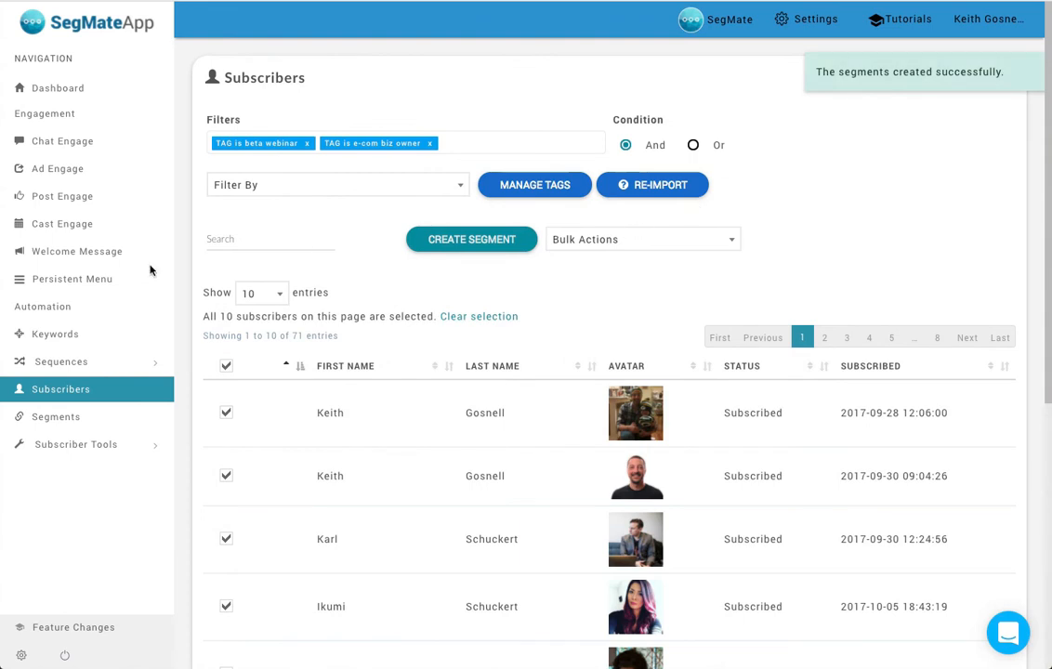
- On the Segments page, view the Demo ecom segment's name setting without changing it and look at its subscriber list
click(59, 420)
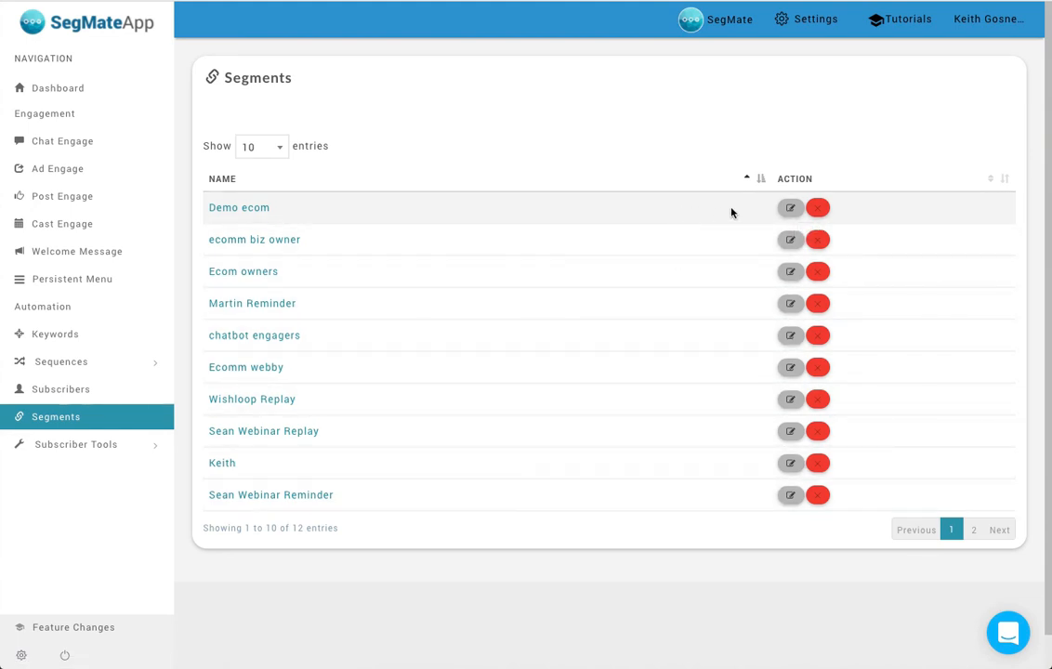
click(790, 210)
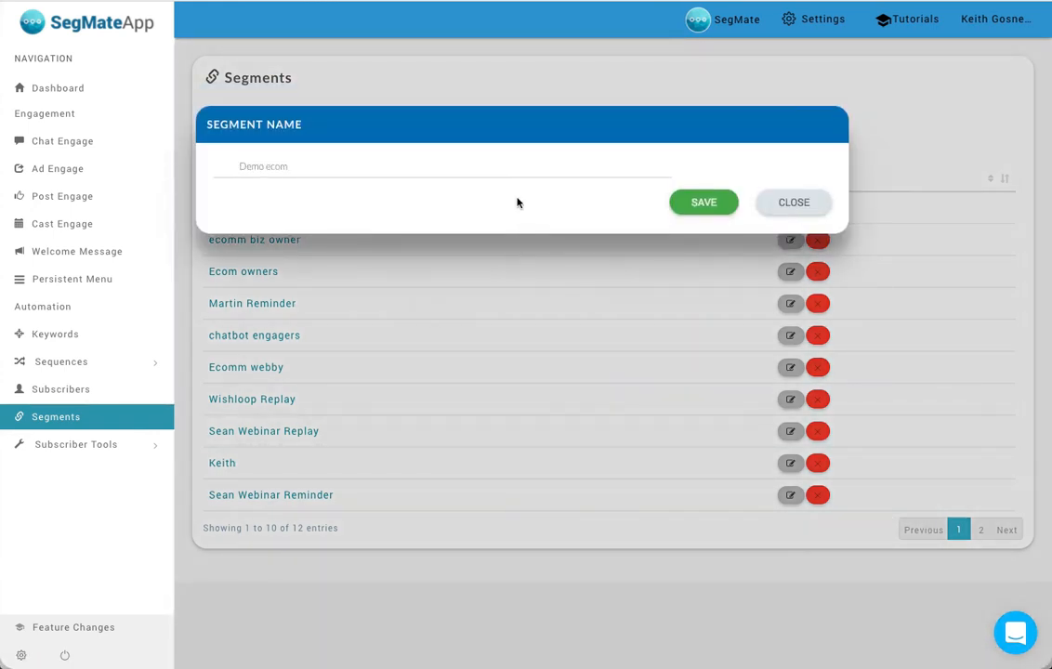
click(791, 205)
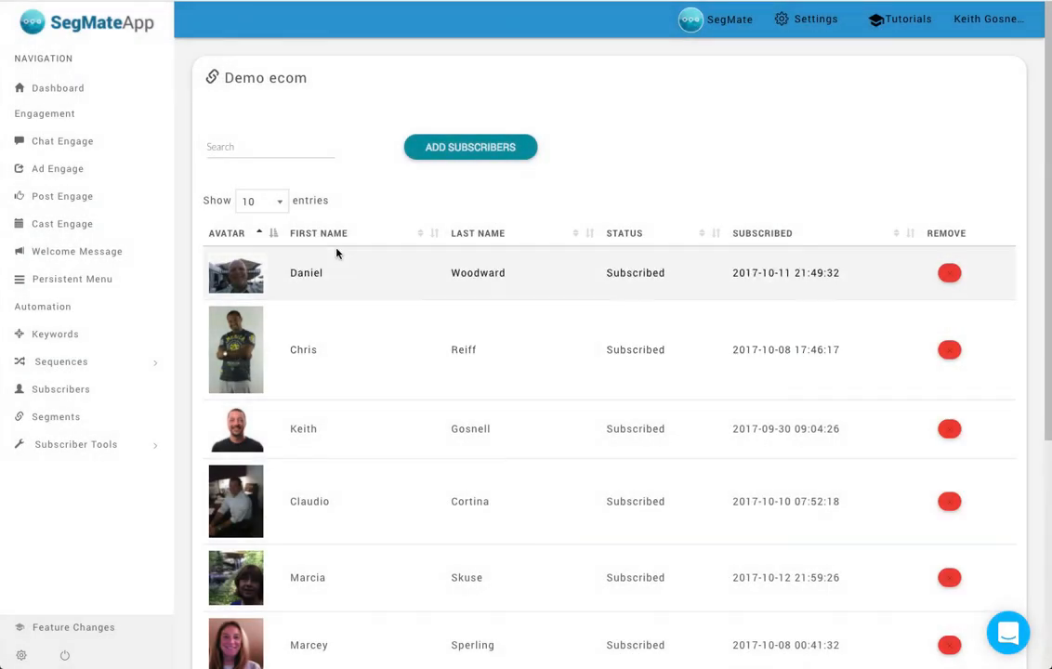
- View the filter criteria for adding new subscribers to the Demo ecom segment and close without adding anyone
click(460, 151)
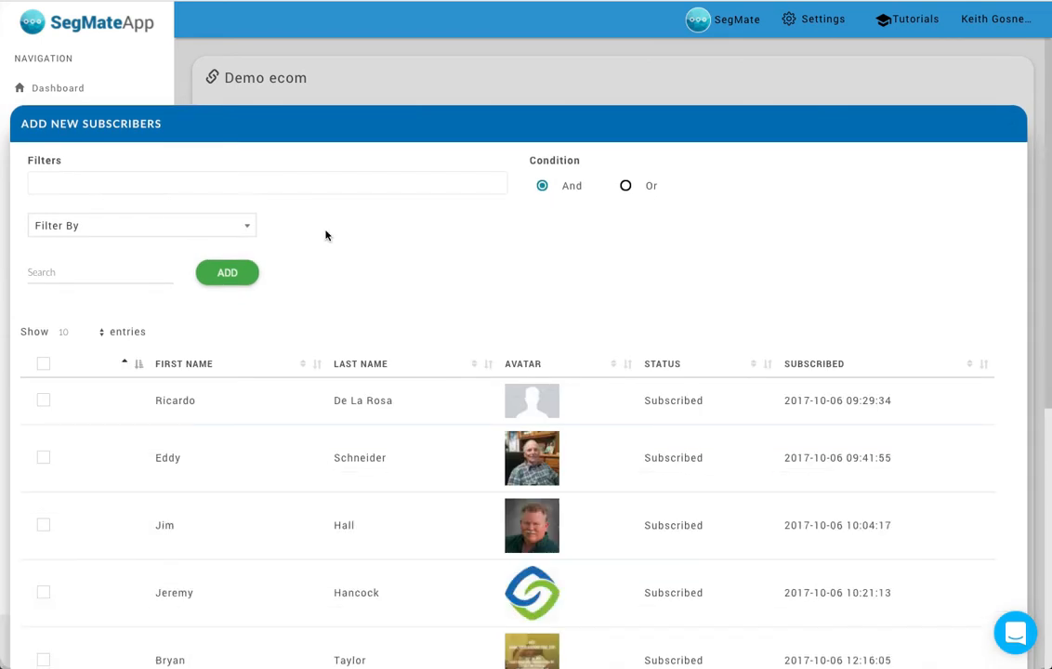
click(247, 231)
click(431, 247)
click(235, 227)
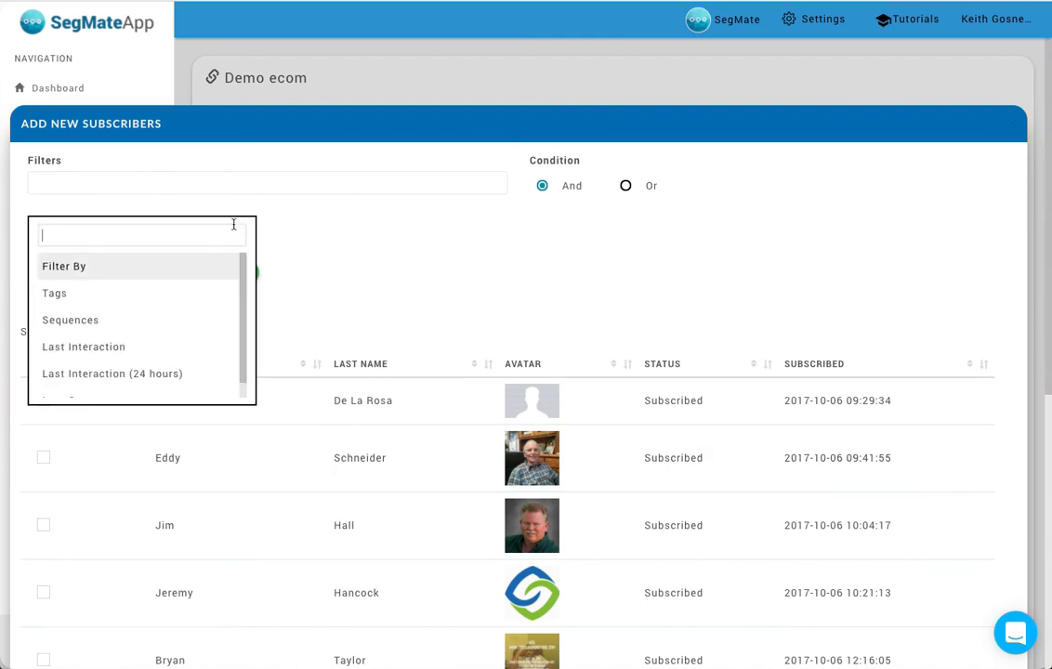
click(469, 263)
click(1013, 126)
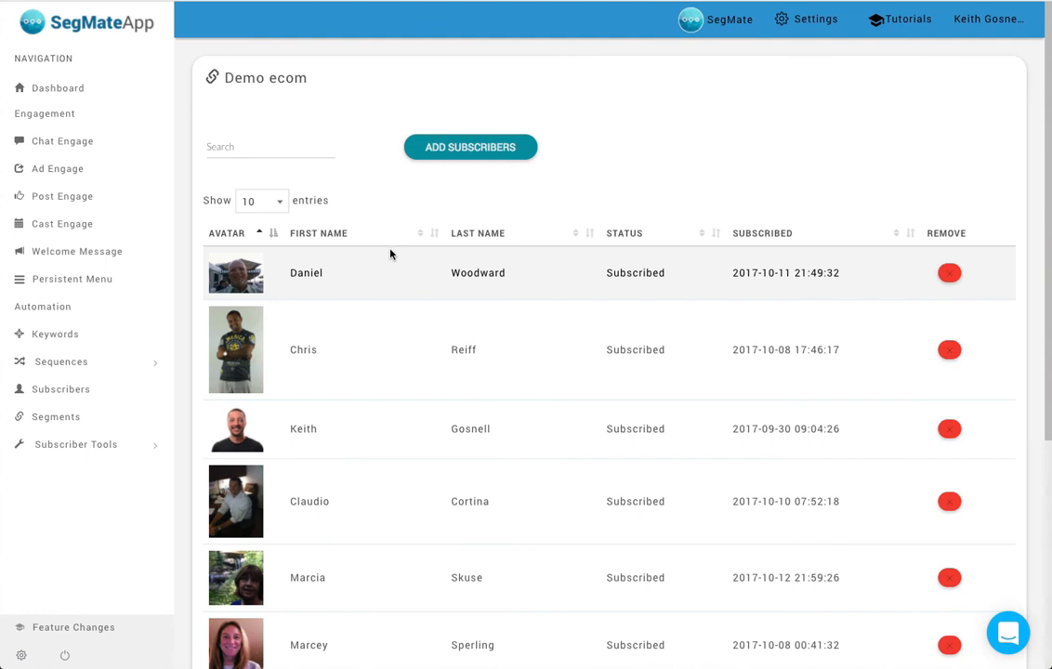
- In Cast Engage, start a broadcast on February 28, 2018 named demo and set its time to 3:17 PM
click(88, 229)
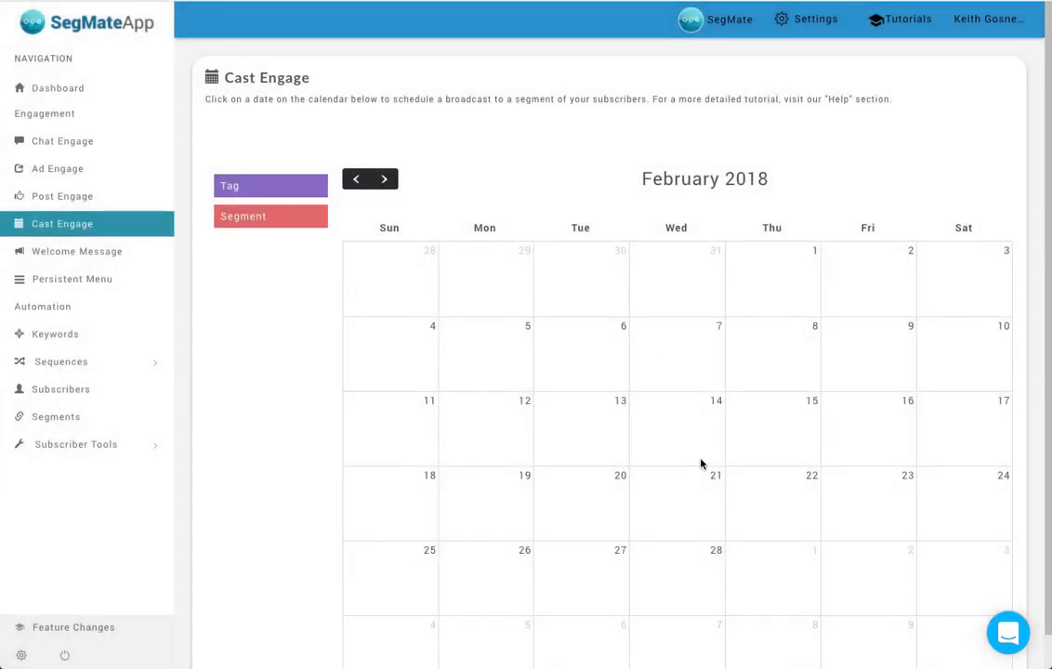
click(679, 574)
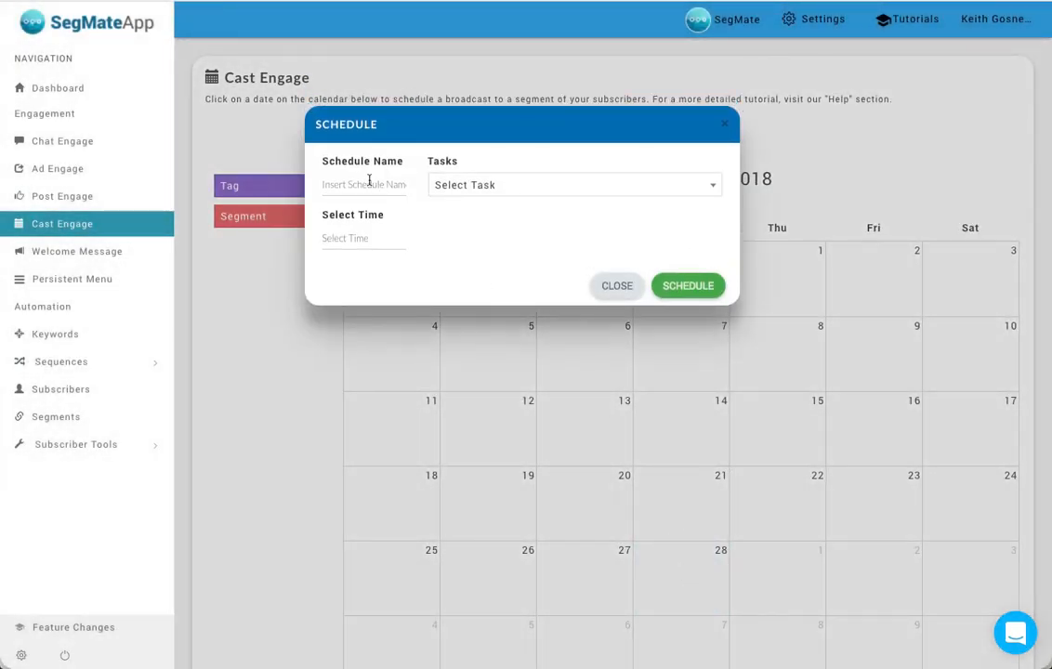
click(369, 181)
text(demo)
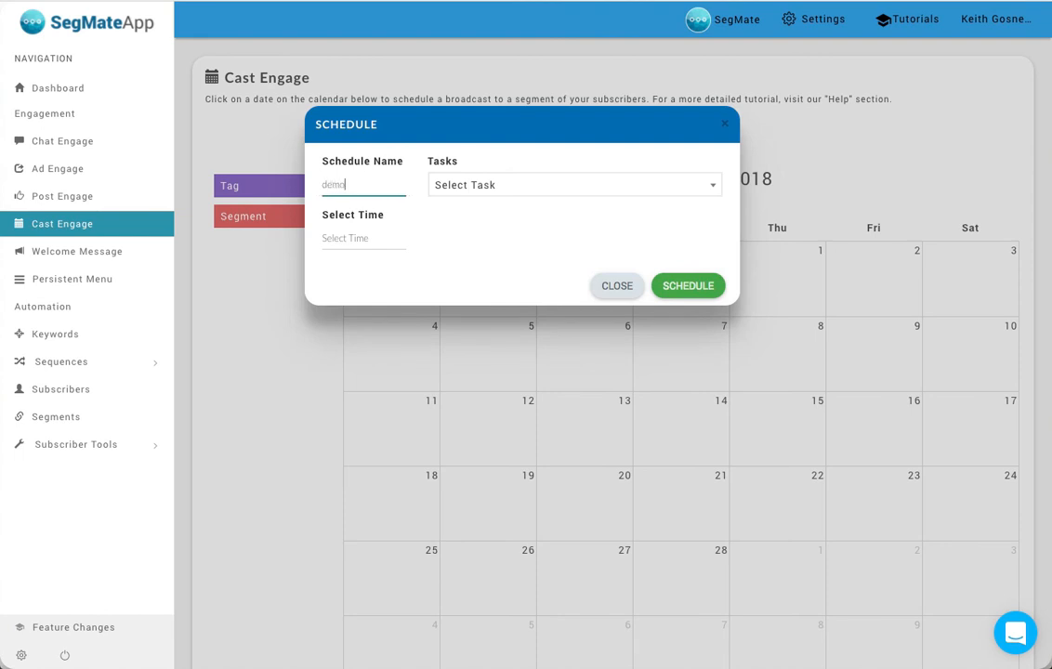
click(355, 238)
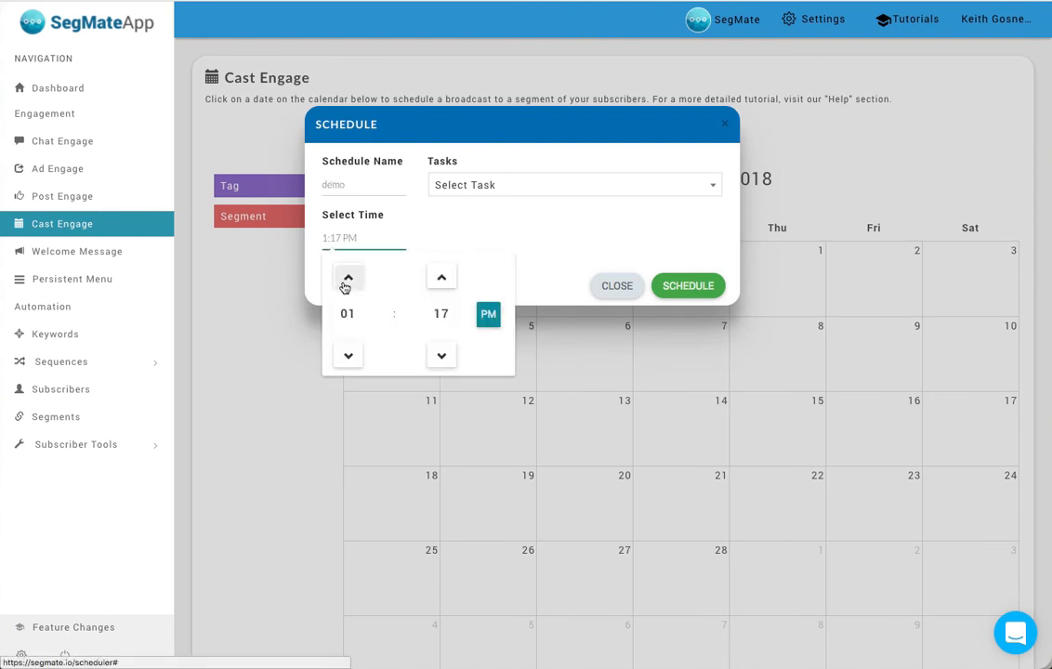
click(348, 279)
click(562, 249)
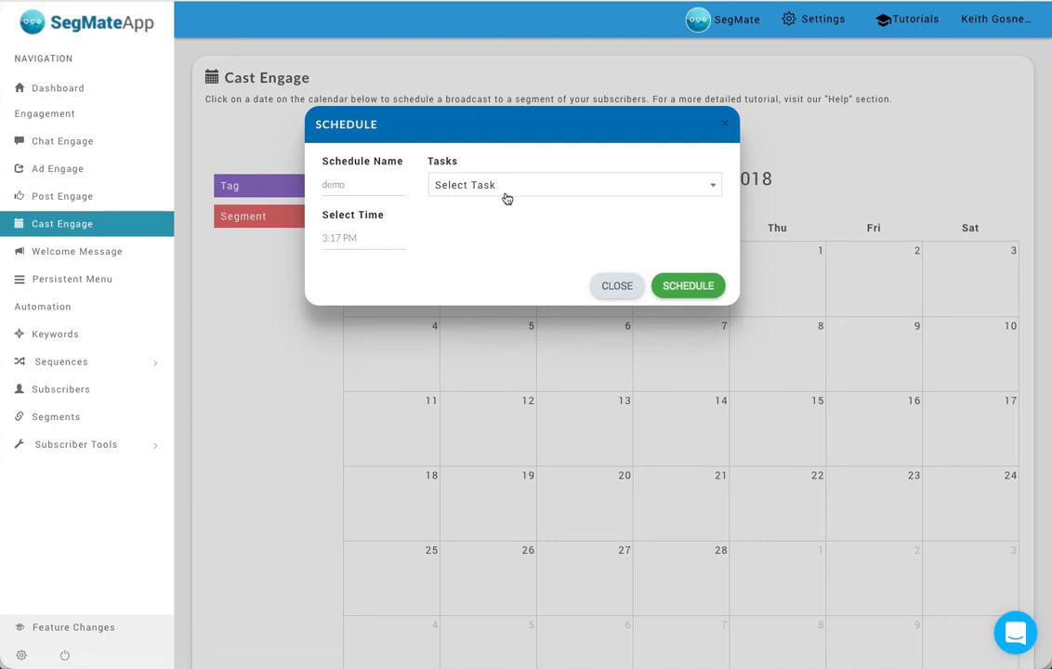
- Set the broadcast's task to Segment and choose the Demo ecom segment
click(503, 194)
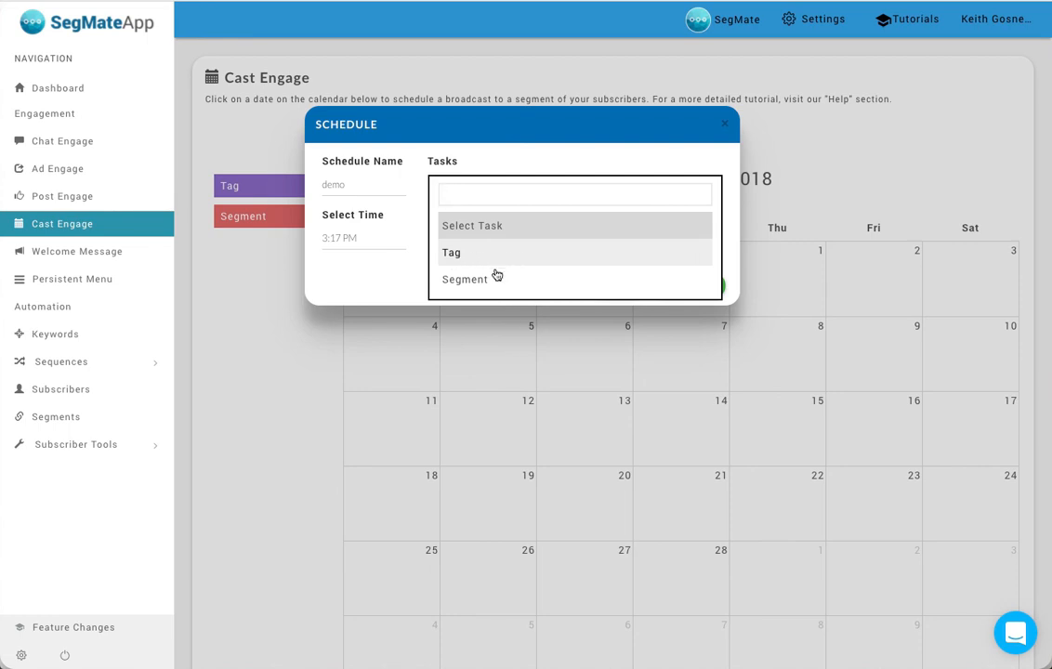
click(549, 290)
click(561, 244)
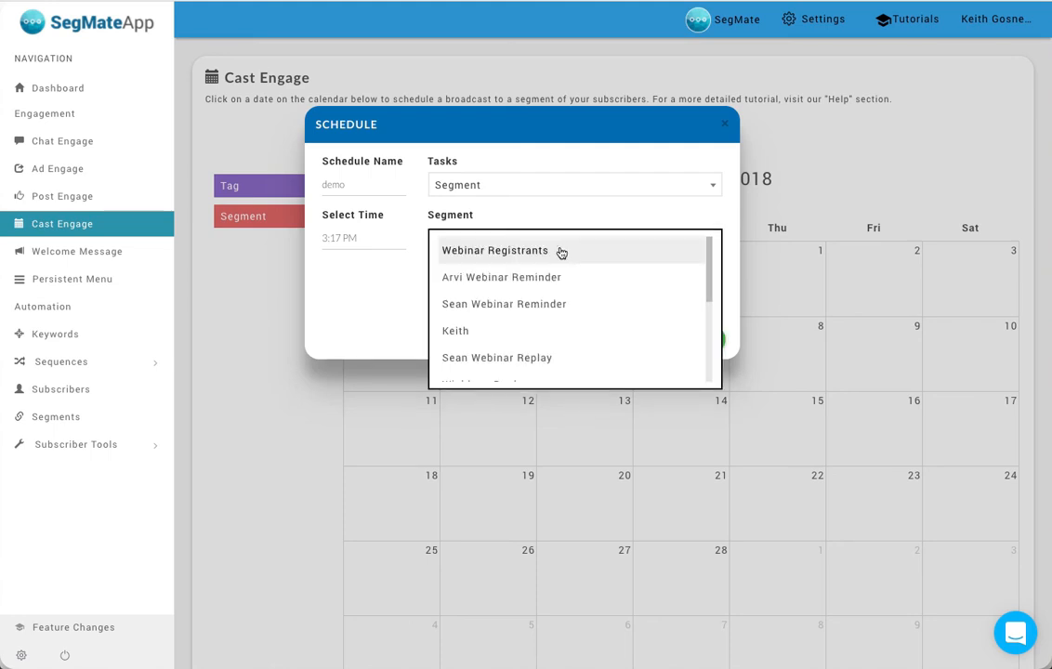
text(demo)
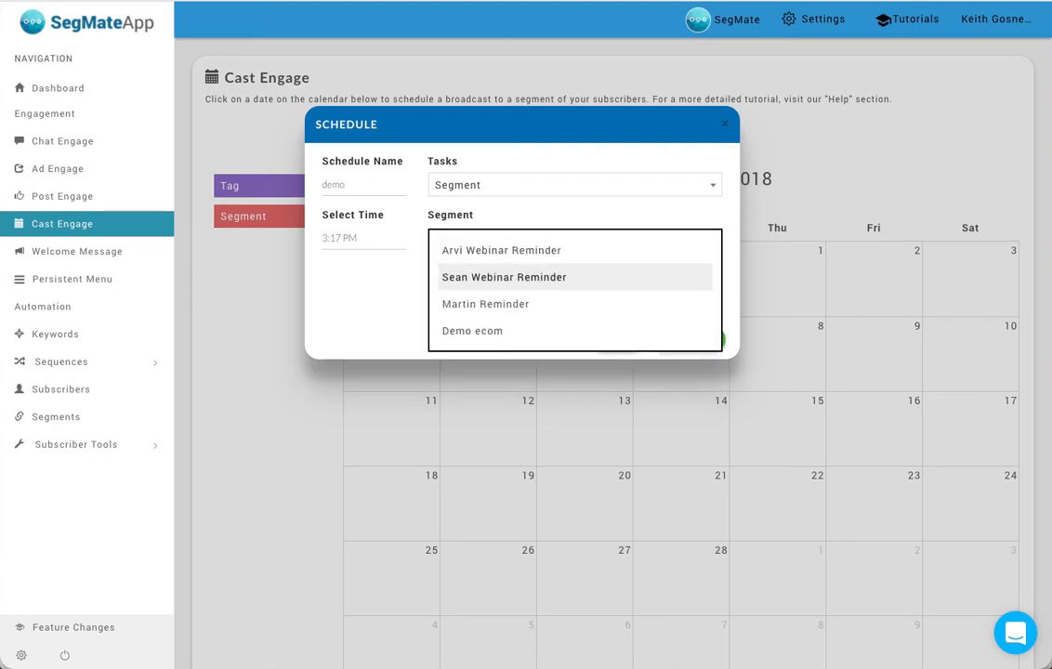
click(532, 253)
- Look through the Chat Engage bots available as the broadcast's conversation and close the schedule without saving
click(534, 292)
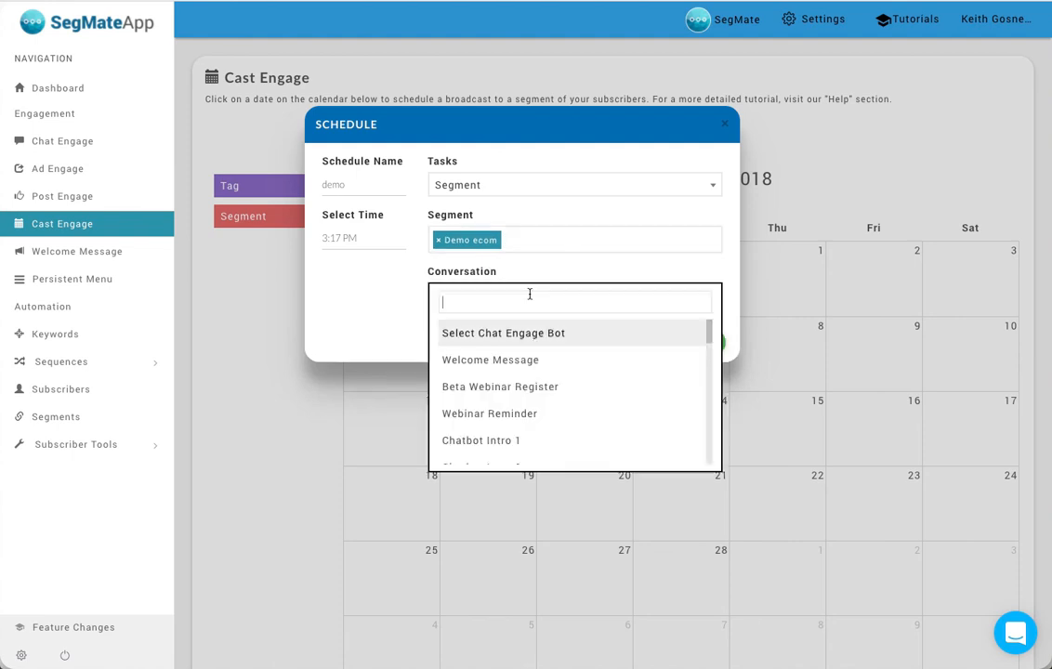
scroll(505, 406, down, 1)
scroll(508, 406, up, 1)
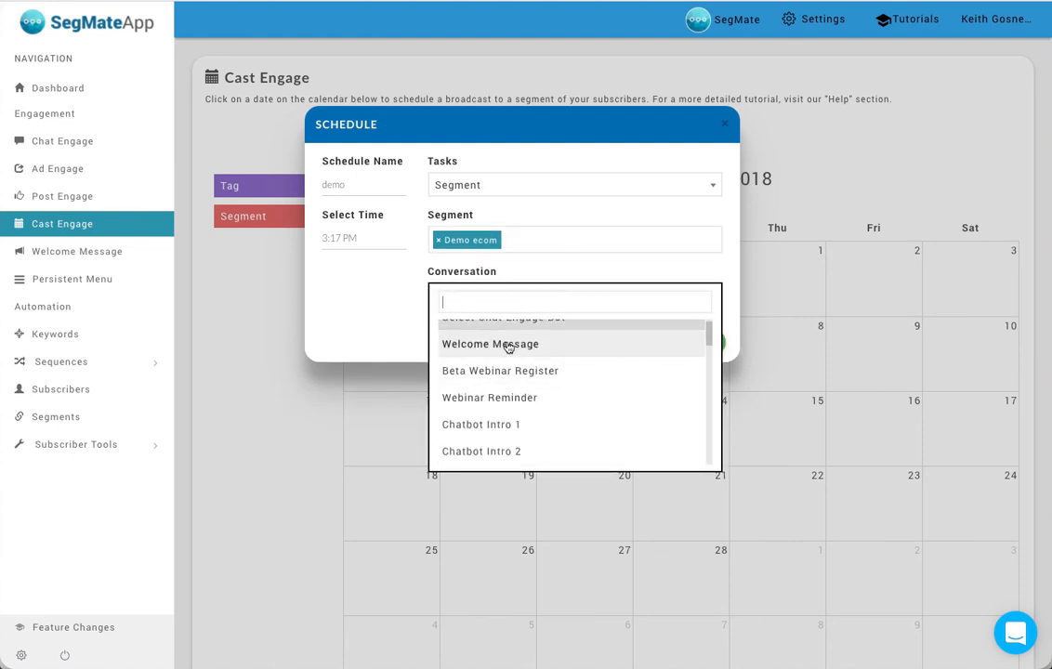
click(396, 311)
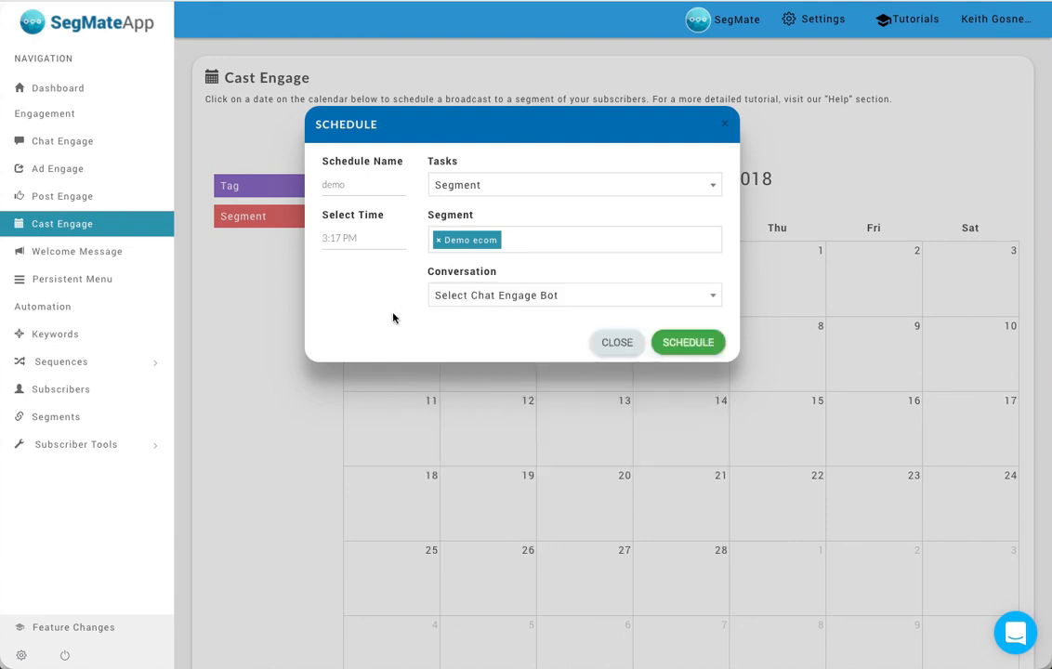
click(617, 343)
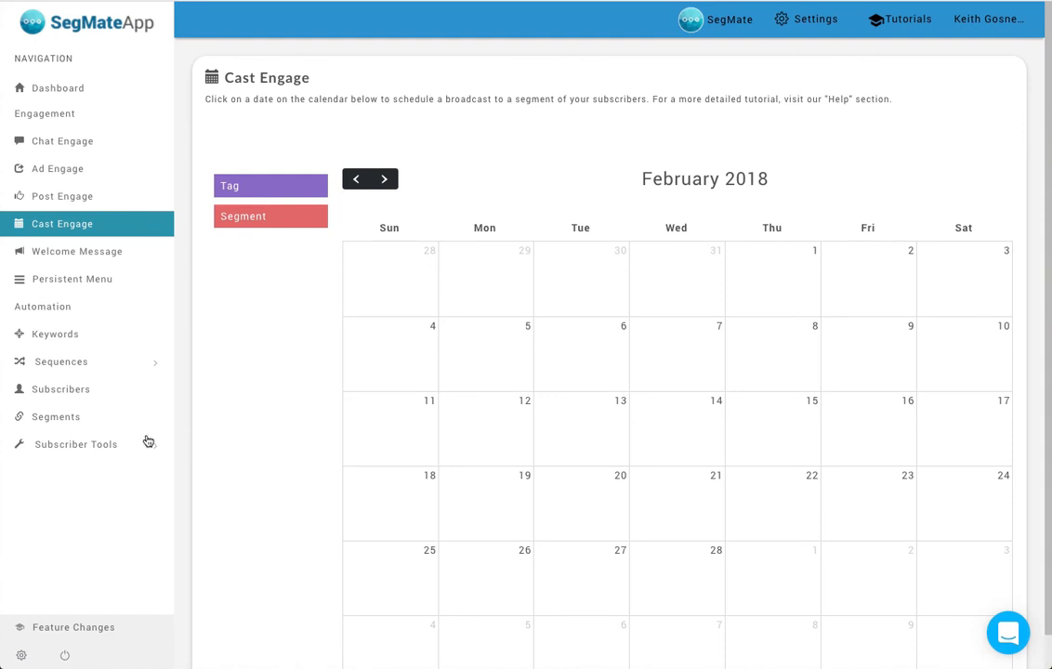
- Open the Checkbox subscriber tool, review the settings and code for creating a checkbox plugin, and close without creating one
click(116, 447)
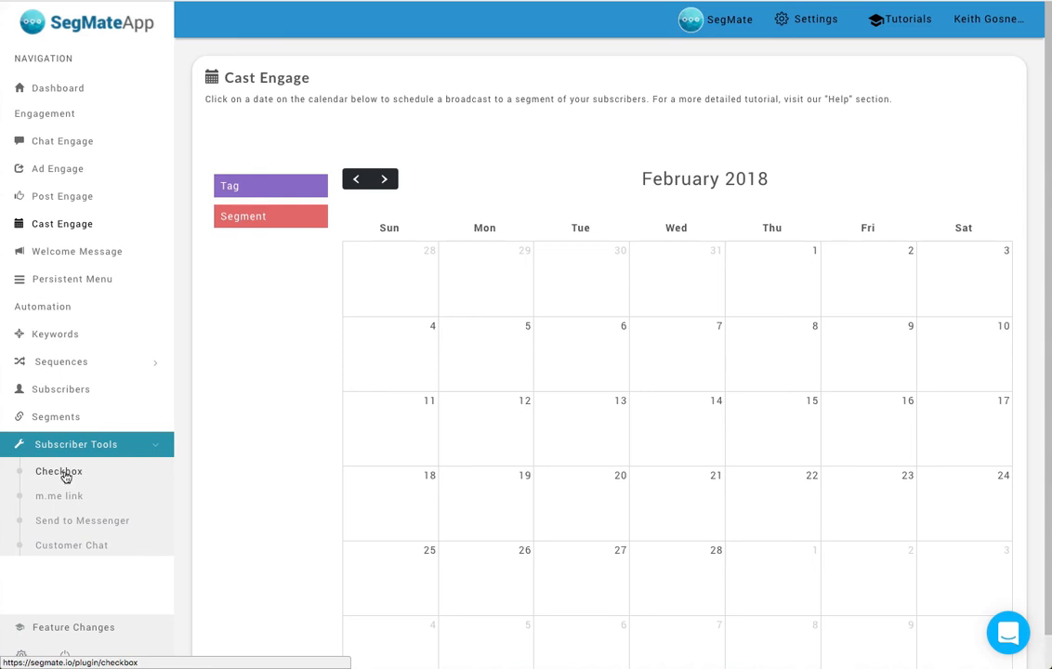
click(63, 473)
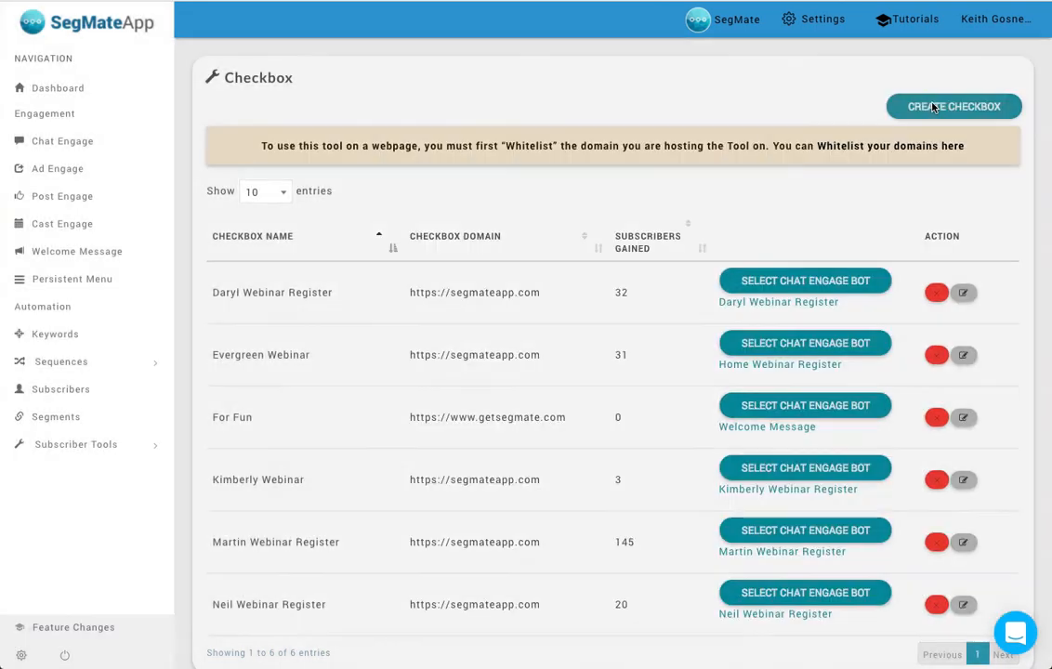
click(934, 107)
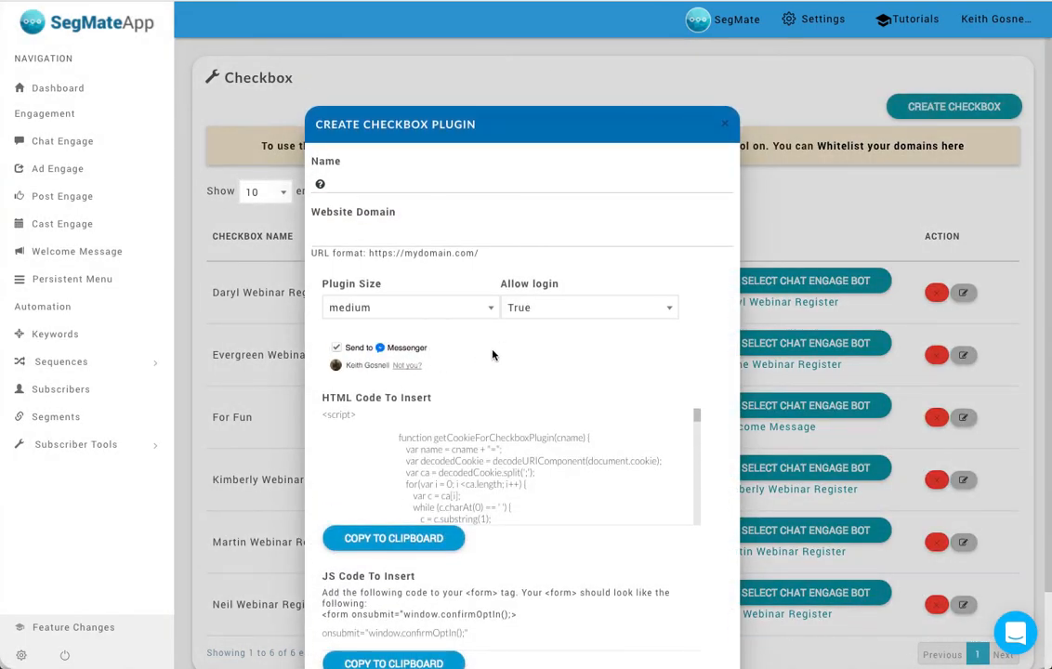
scroll(493, 354, down, 2)
scroll(514, 345, up, 2)
click(727, 129)
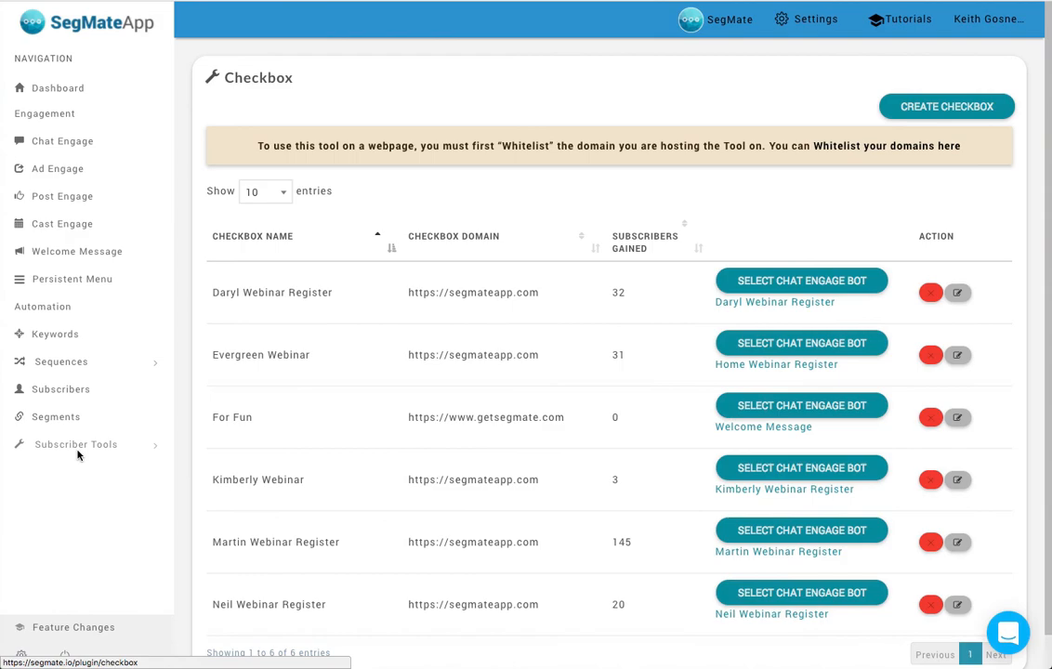
- Open the m.me link subscriber tool and review the Send Me The Lessons! example on the ChatBots - How to Get Started blog post
click(79, 448)
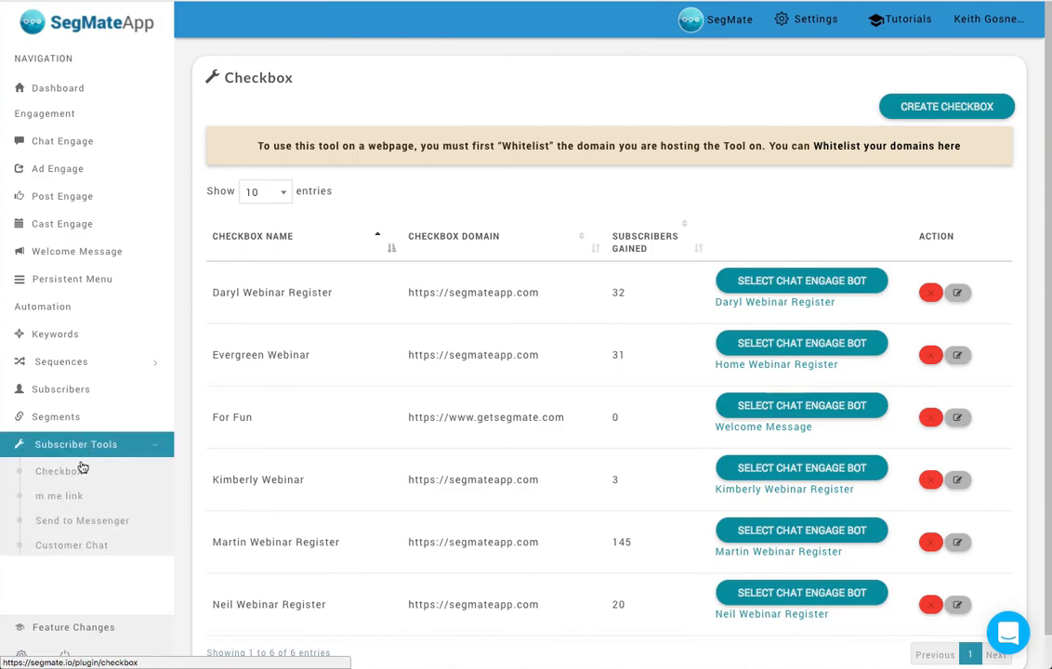
click(66, 494)
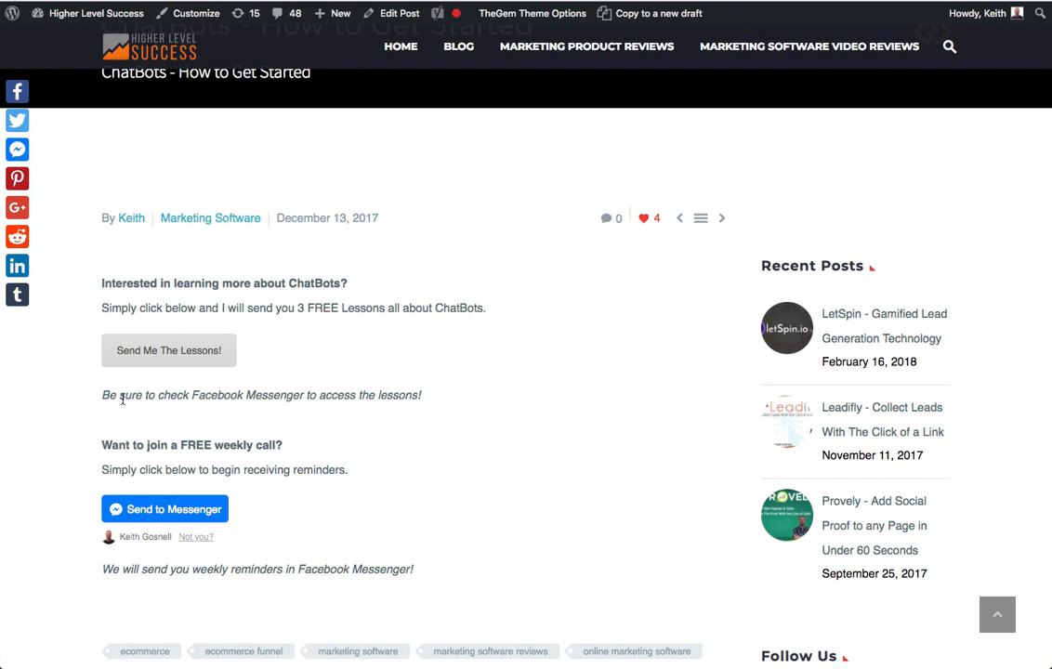
drag(114, 394, 345, 395)
click(360, 396)
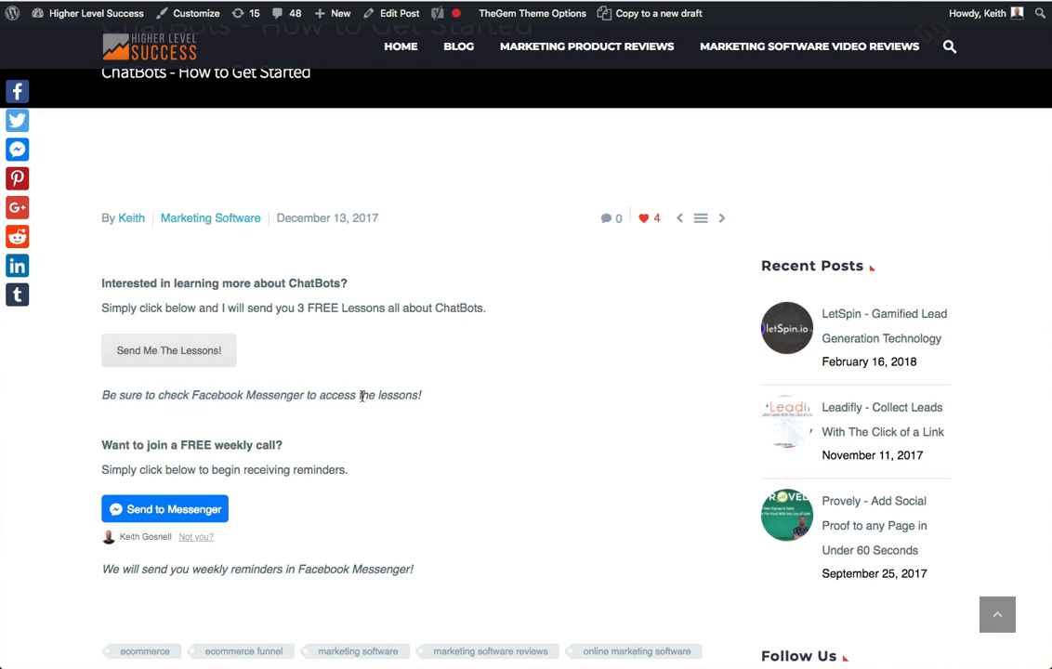
click(195, 347)
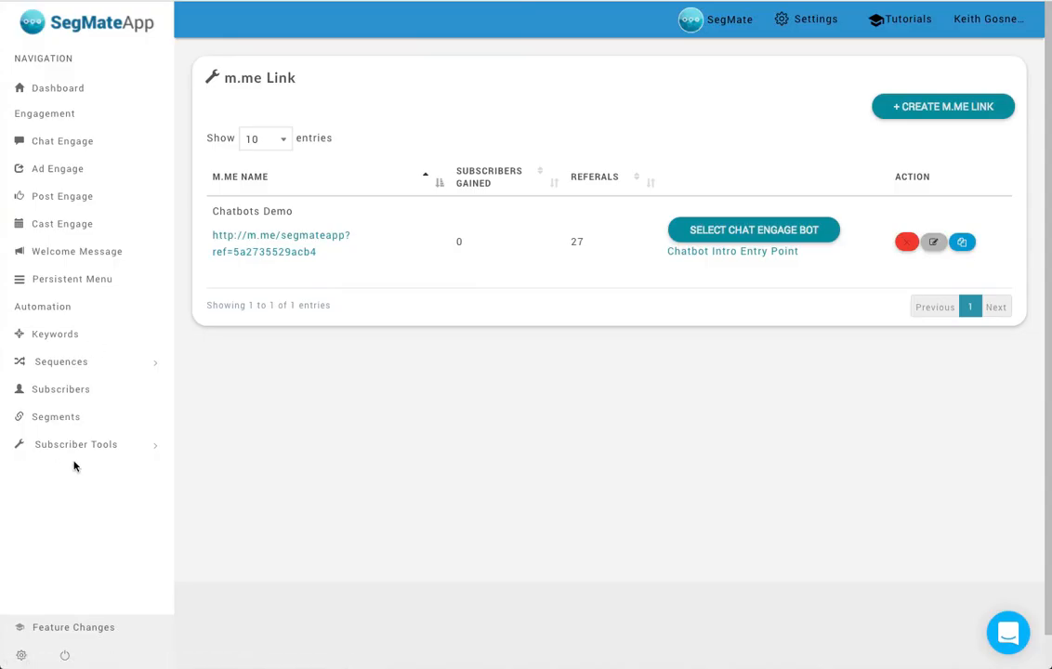
- Open the Send to Messenger tool, review the Free Call plugin's settings and HTML code, and close without saving
click(79, 448)
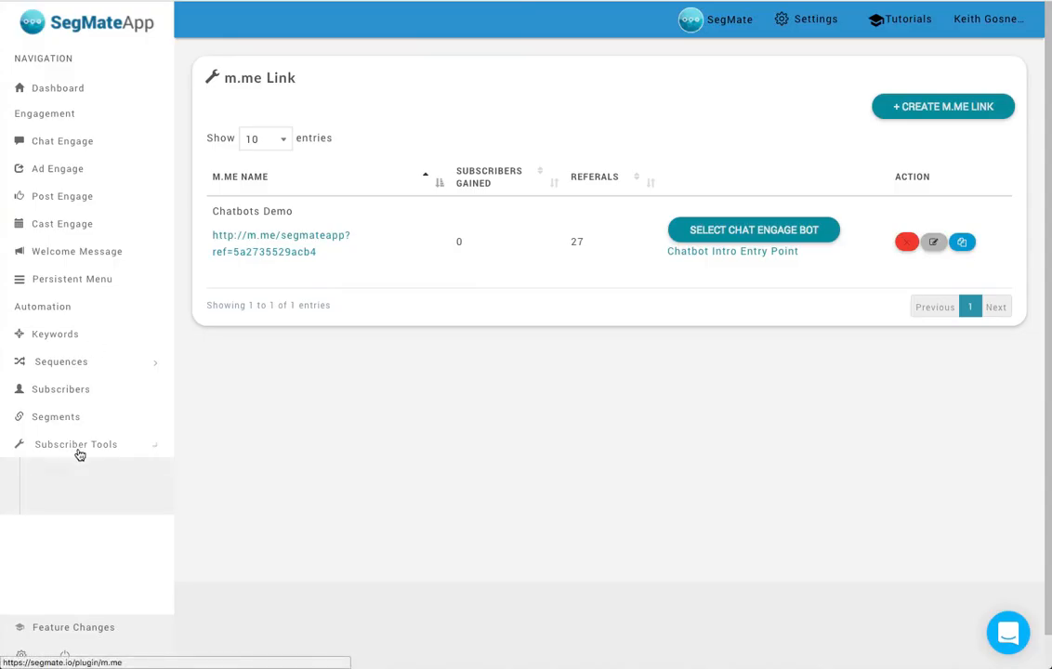
click(77, 533)
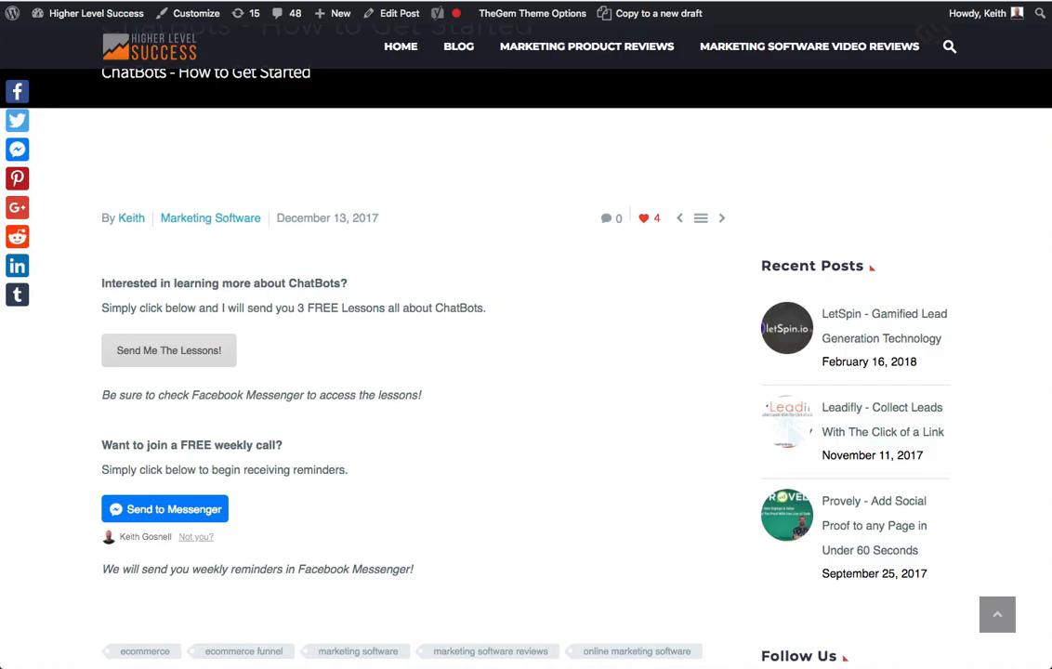
scroll(367, 423, down, 3)
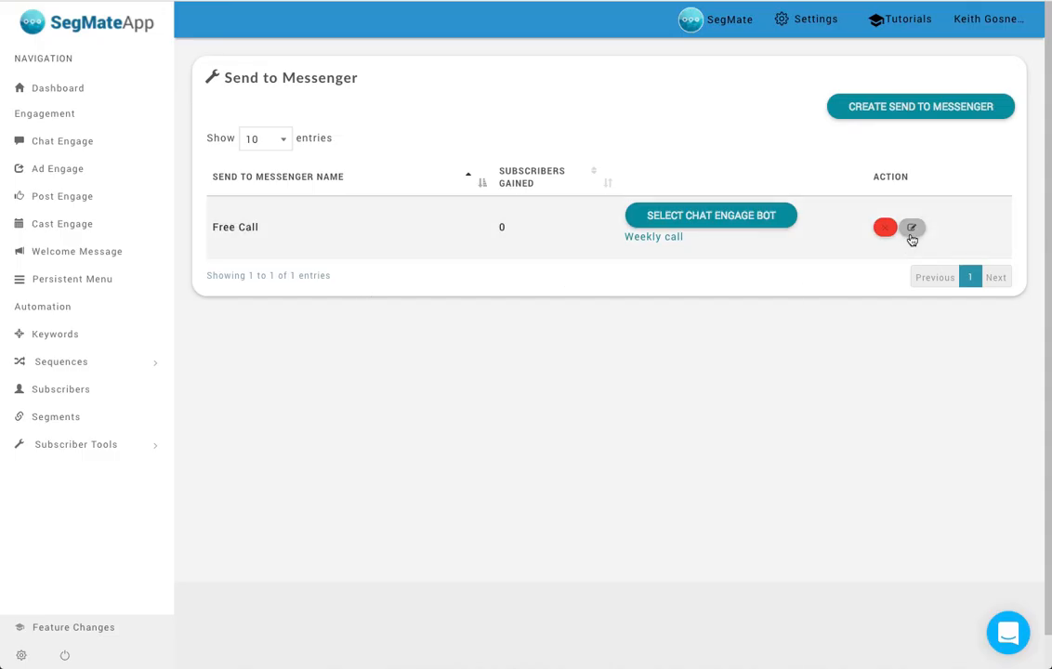
click(911, 229)
scroll(445, 409, down, 2)
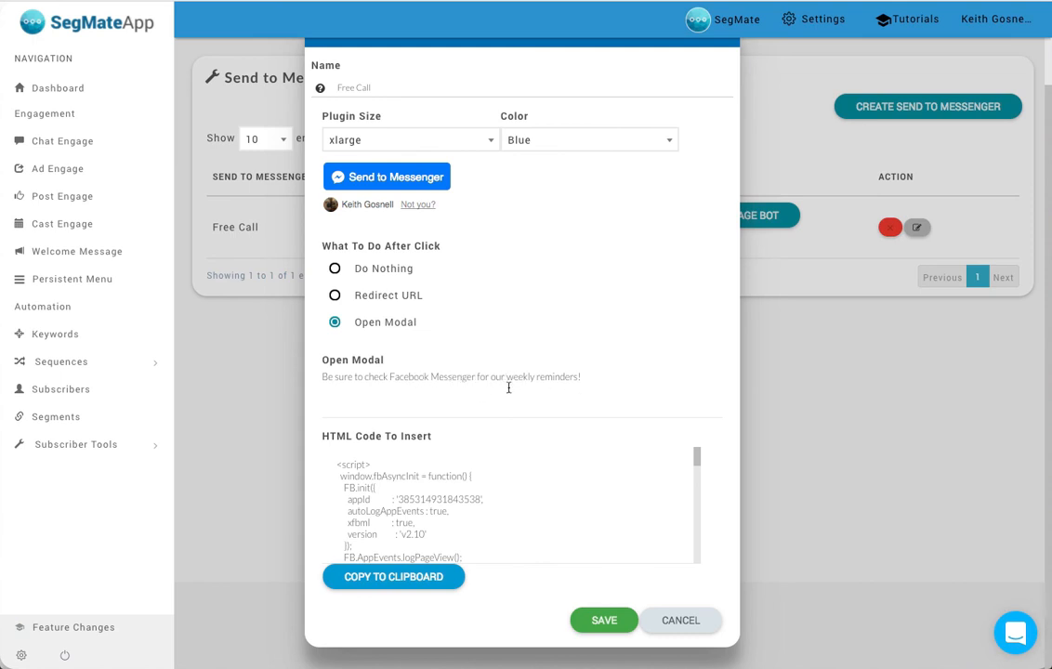
click(684, 619)
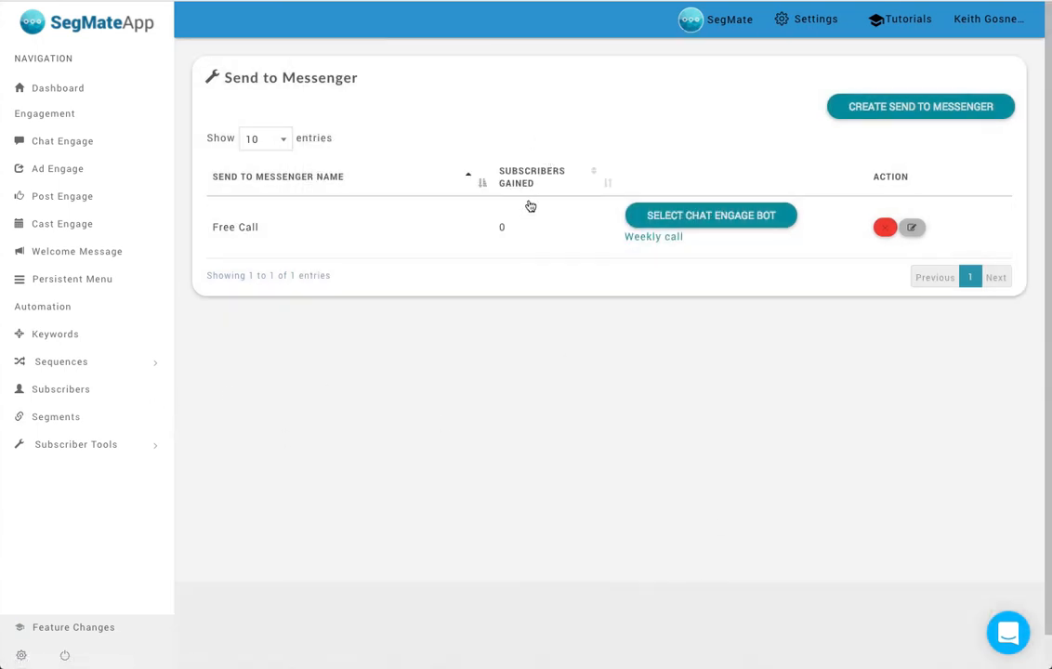
- Open the Customer Chat subscriber tool and bring up the SegMate website in a new browser tab
click(129, 449)
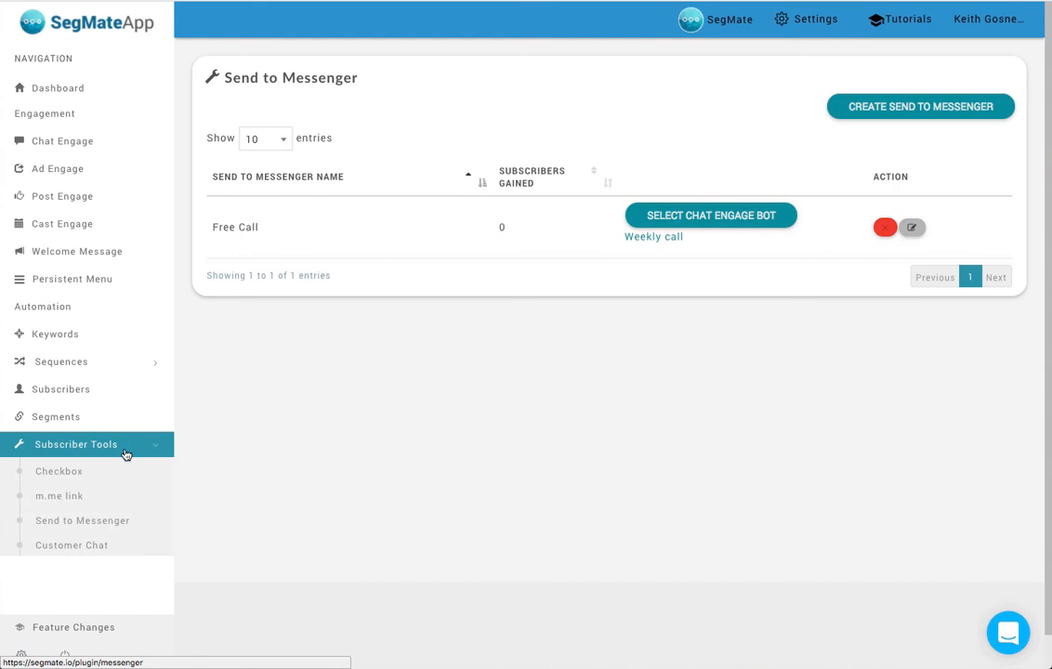
click(83, 549)
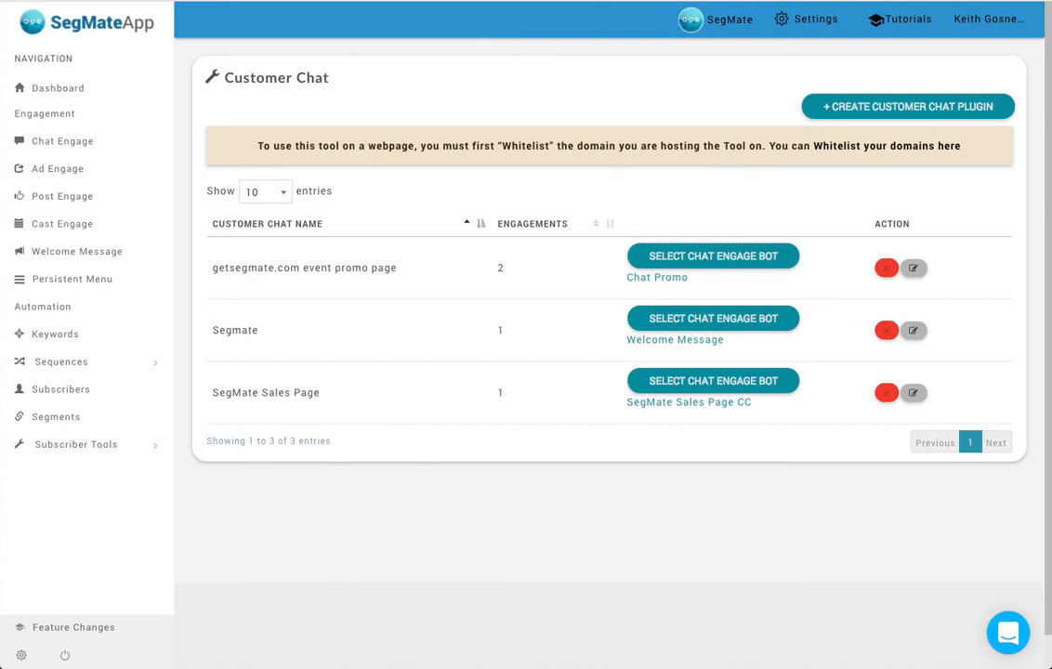
key(super+t)
text(segm)
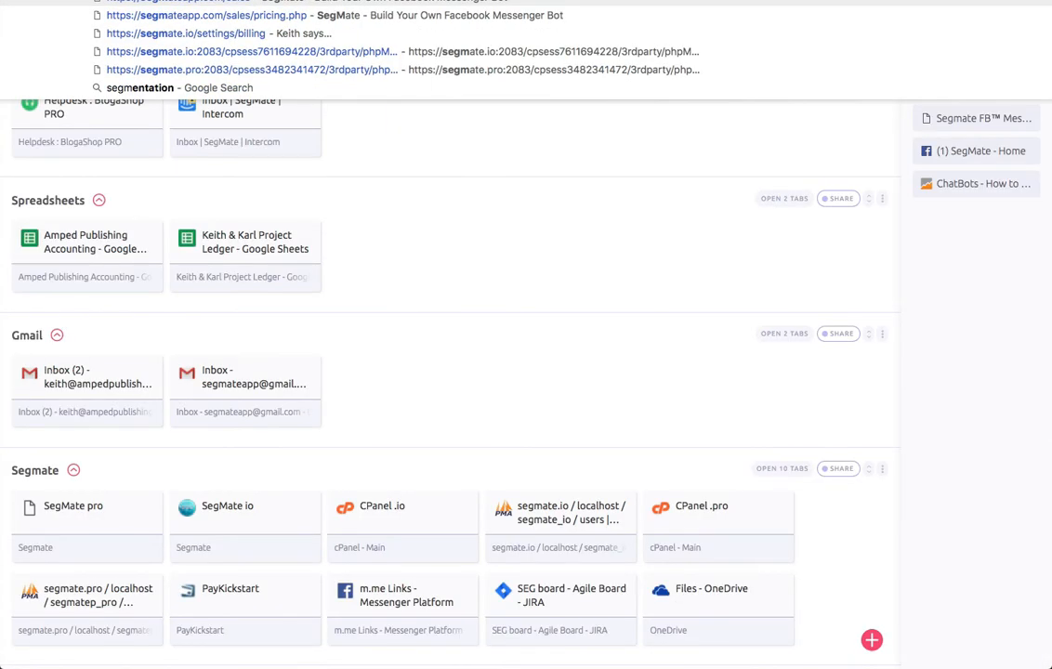
key(Return)
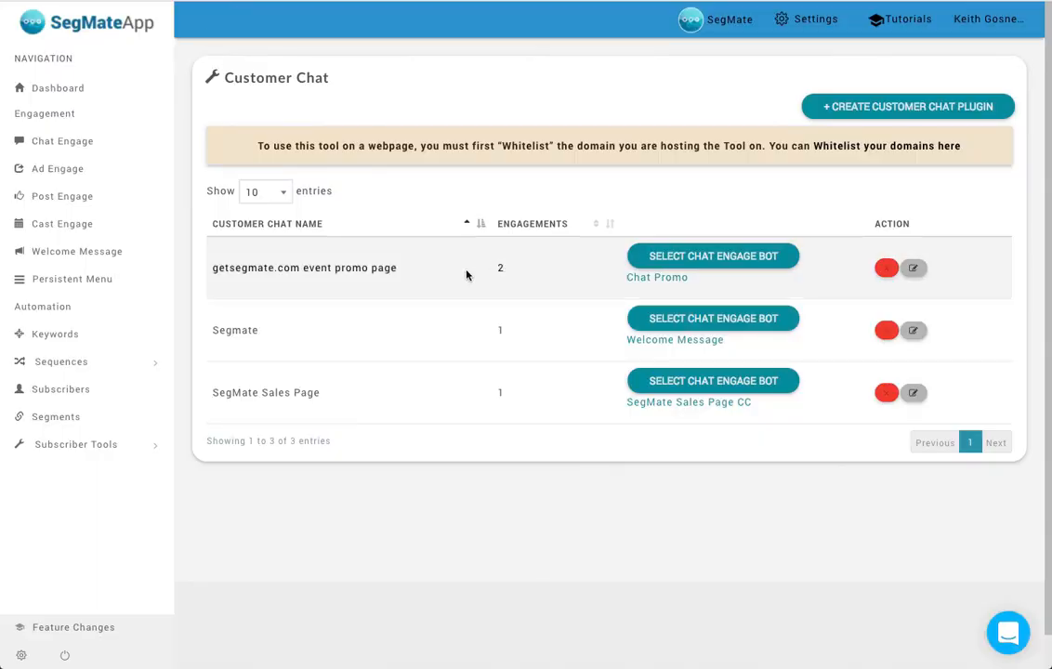
- Review the SegMate Sales Page customer chat's domain, theme color, greetings, display options and HTML code, and close without saving
click(915, 395)
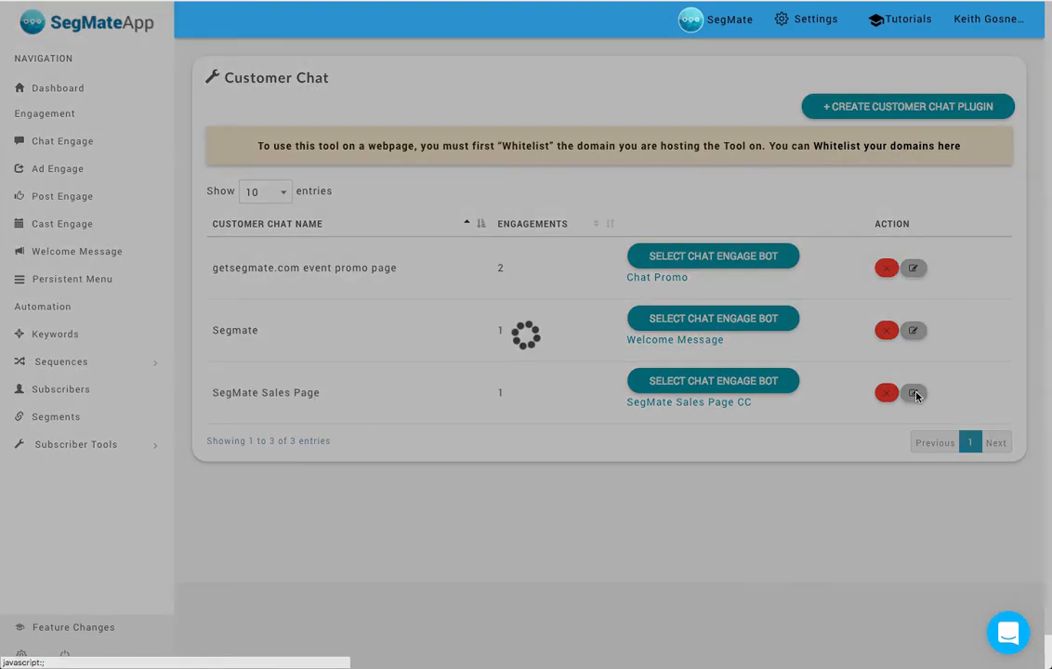
scroll(449, 215, down, 1)
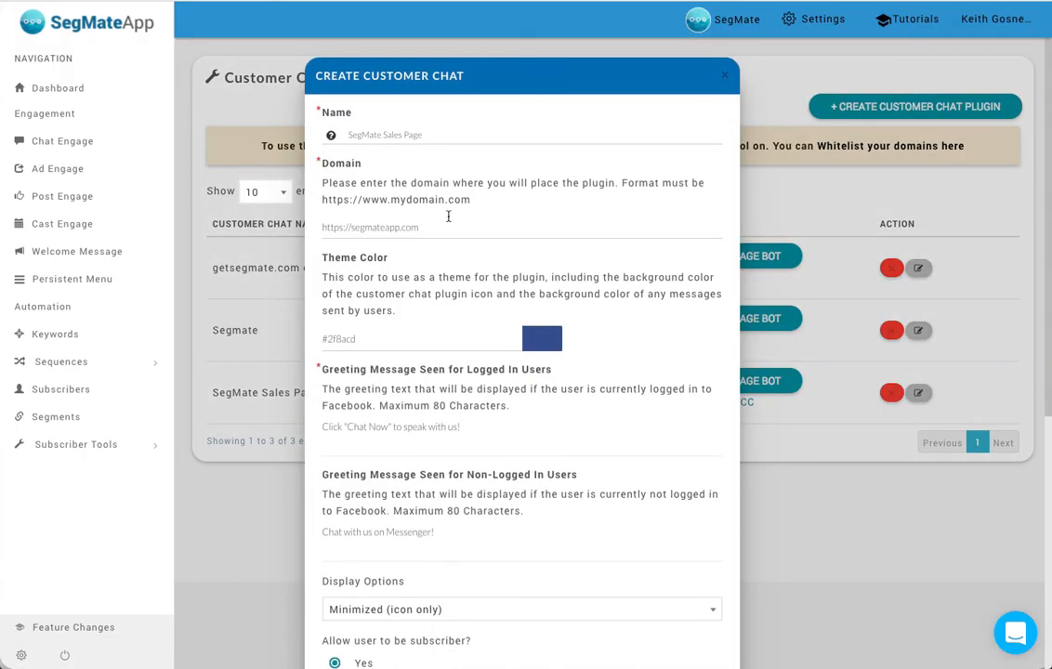
scroll(473, 199, down, 1)
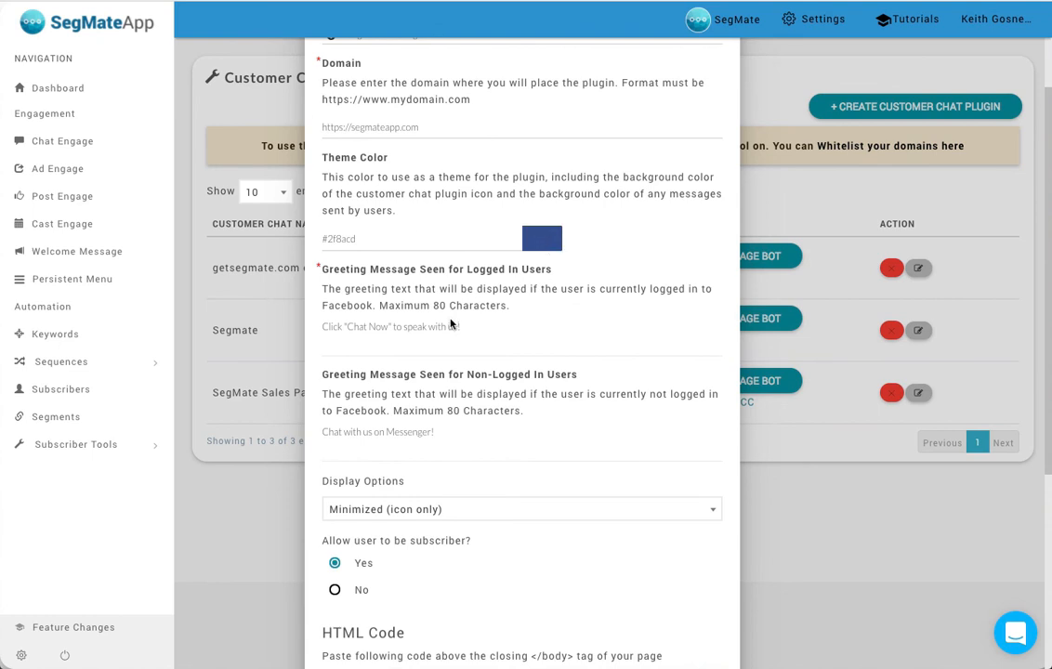
scroll(451, 323, down, 1)
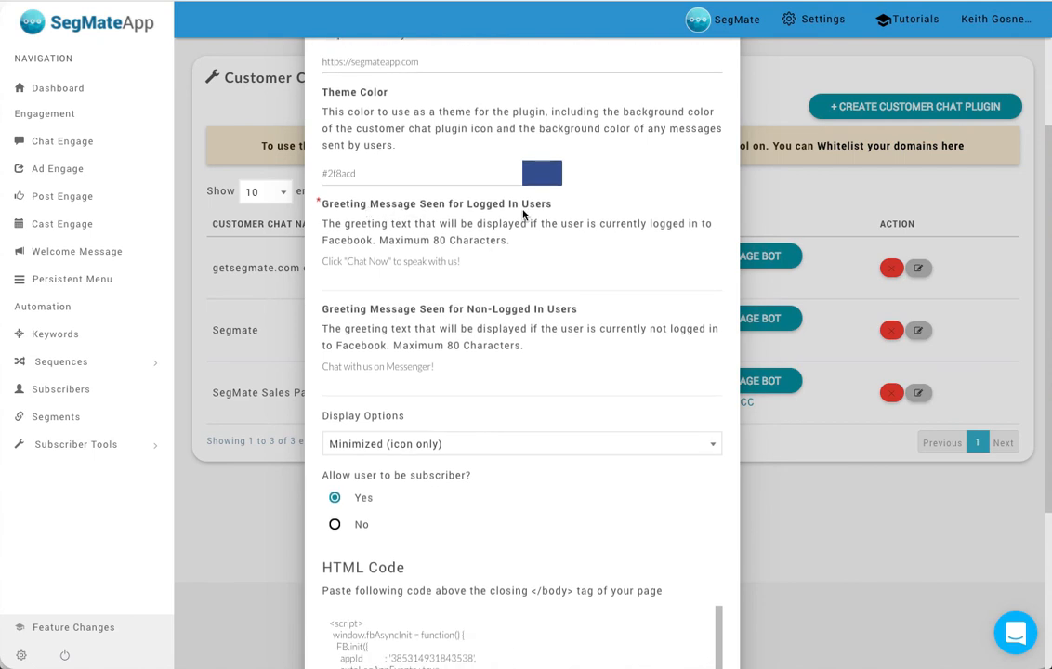
scroll(530, 213, up, 1)
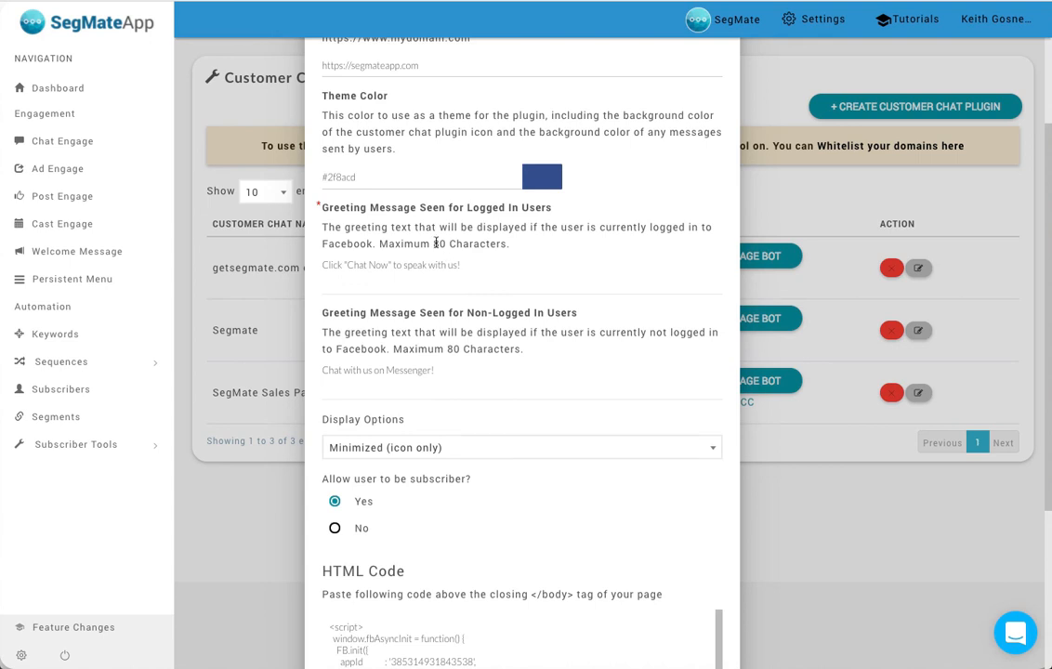
scroll(445, 327, down, 2)
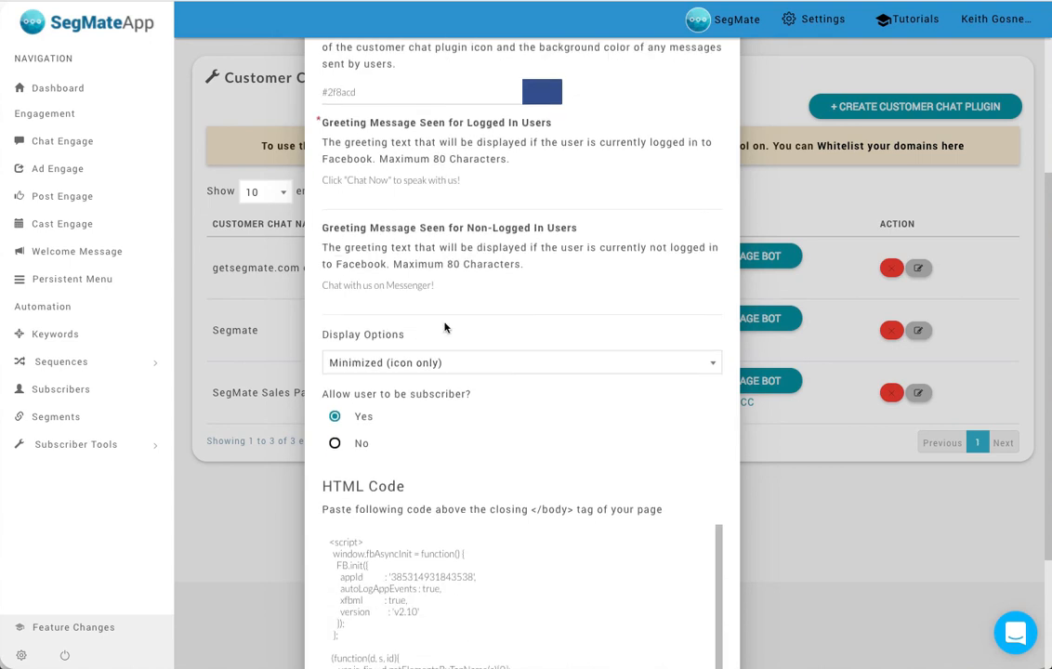
scroll(440, 289, down, 2)
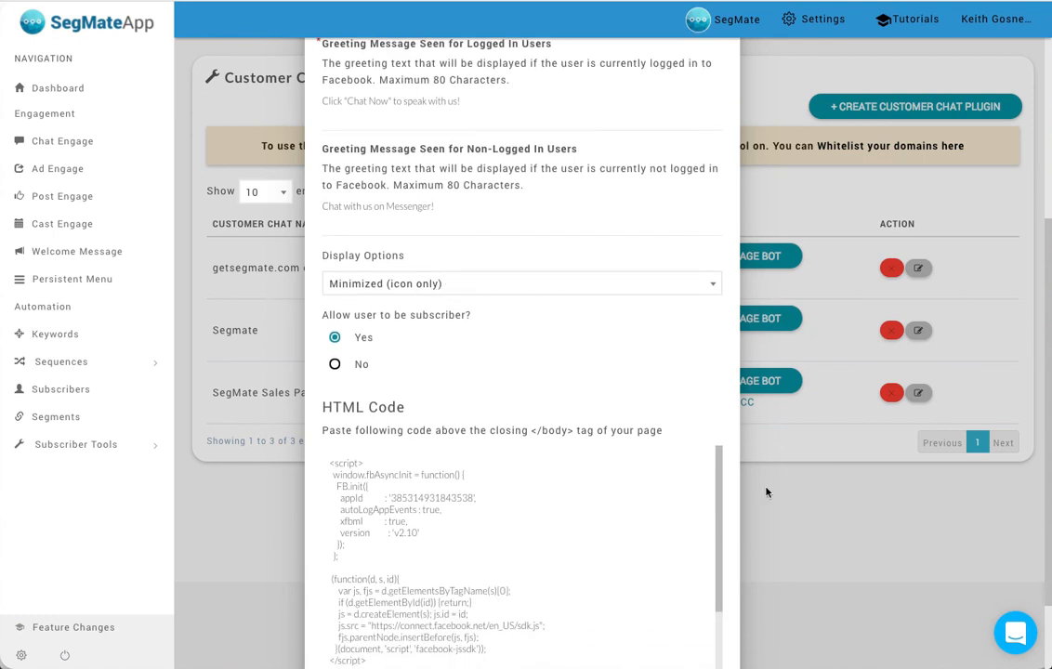
click(435, 285)
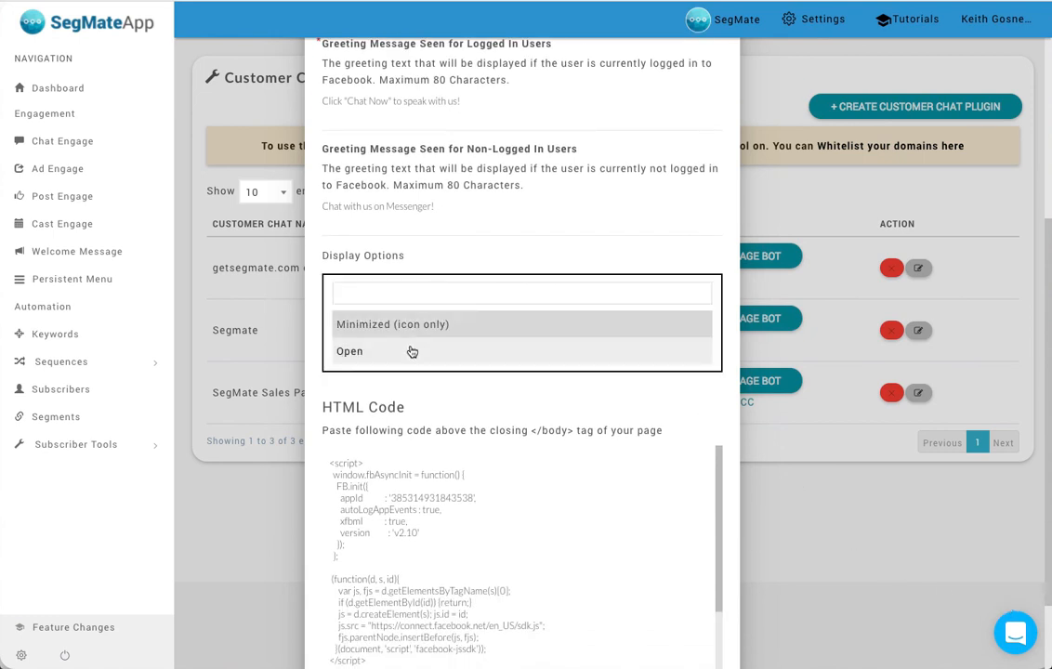
click(469, 227)
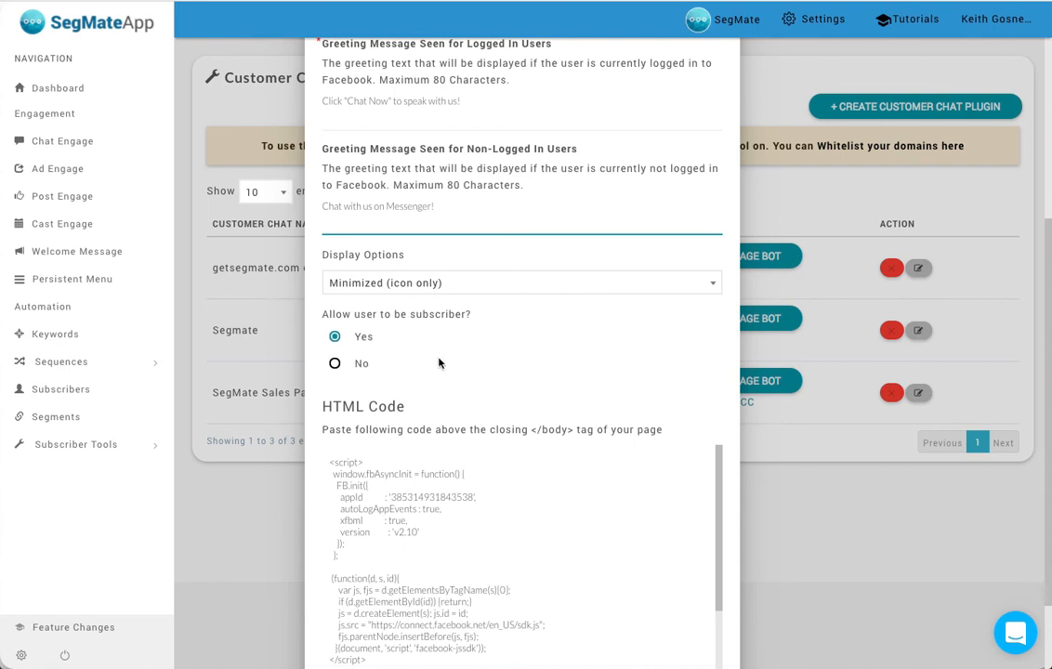
scroll(483, 360, down, 1)
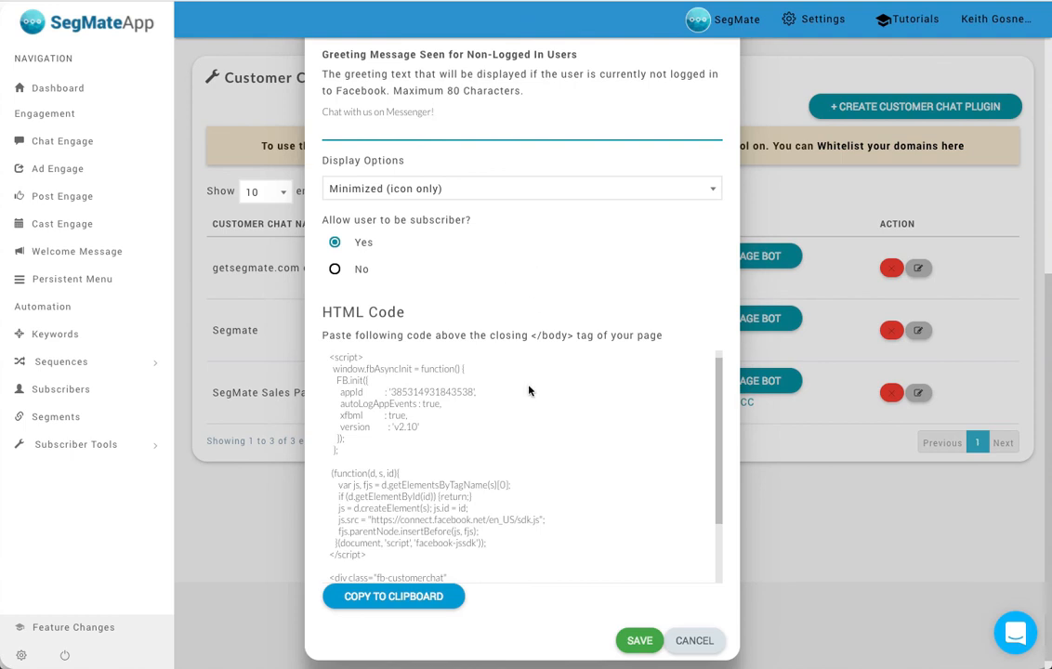
click(709, 643)
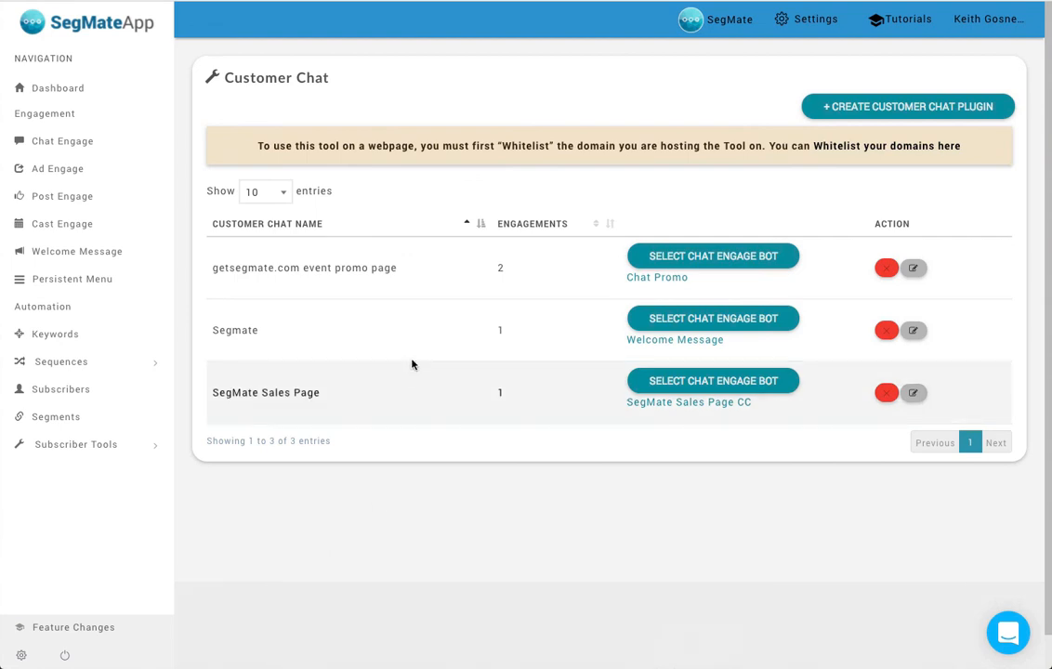
- Examine the Dashboard's subscriber statistics, conversation and message charts, reported and blocked conversations, upcoming broadcasts, best performing bots and page reviews
click(65, 91)
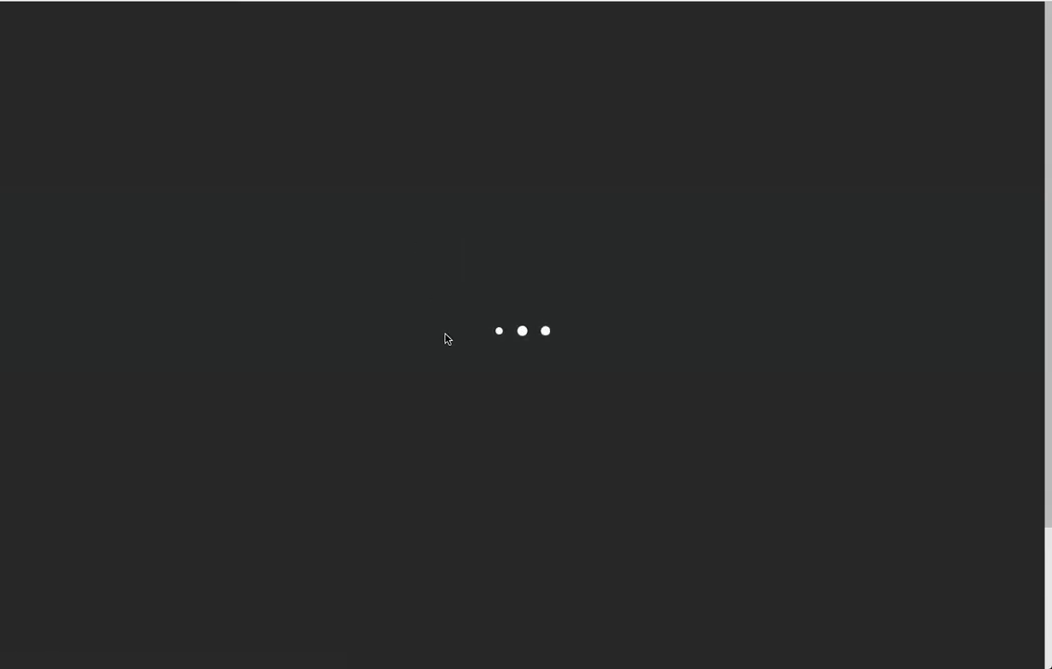
scroll(454, 336, down, 1)
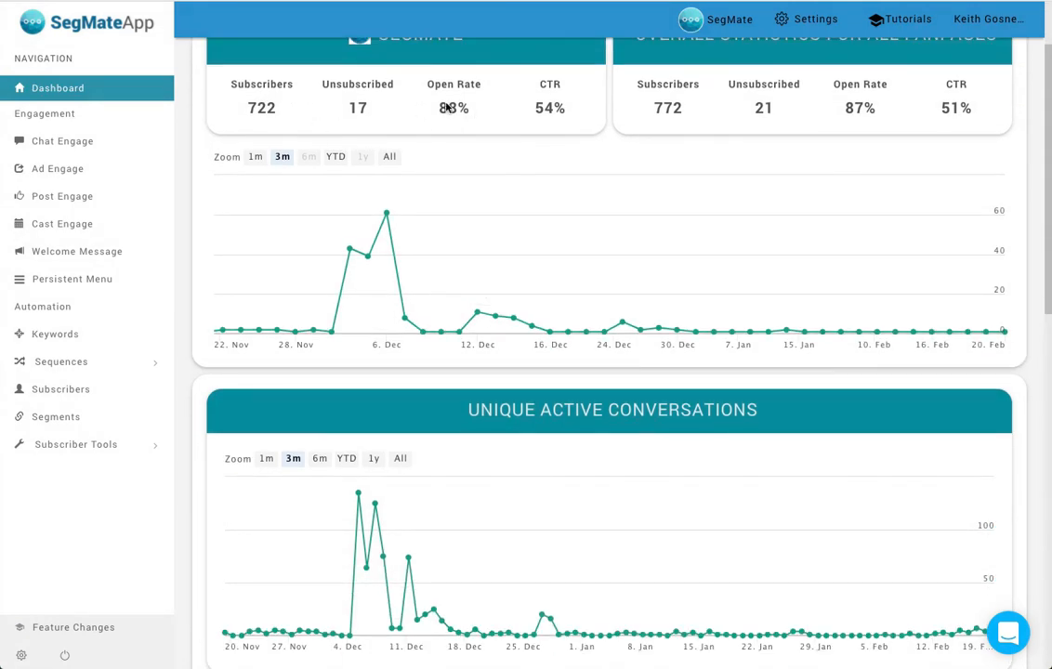
scroll(677, 146, up, 1)
scroll(677, 145, up, 1)
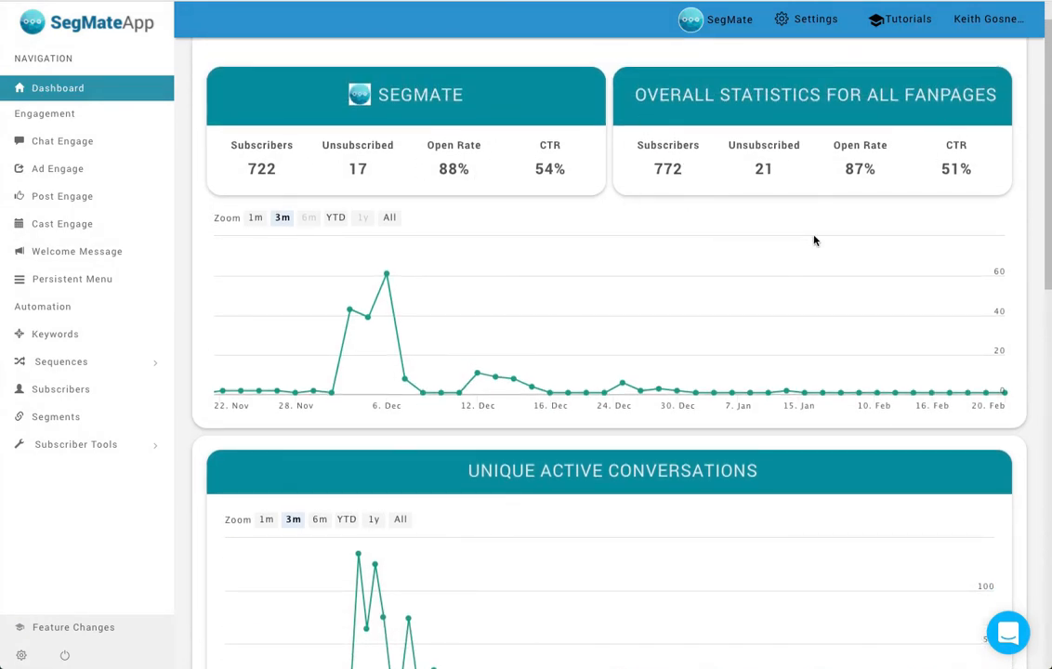
scroll(586, 319, down, 2)
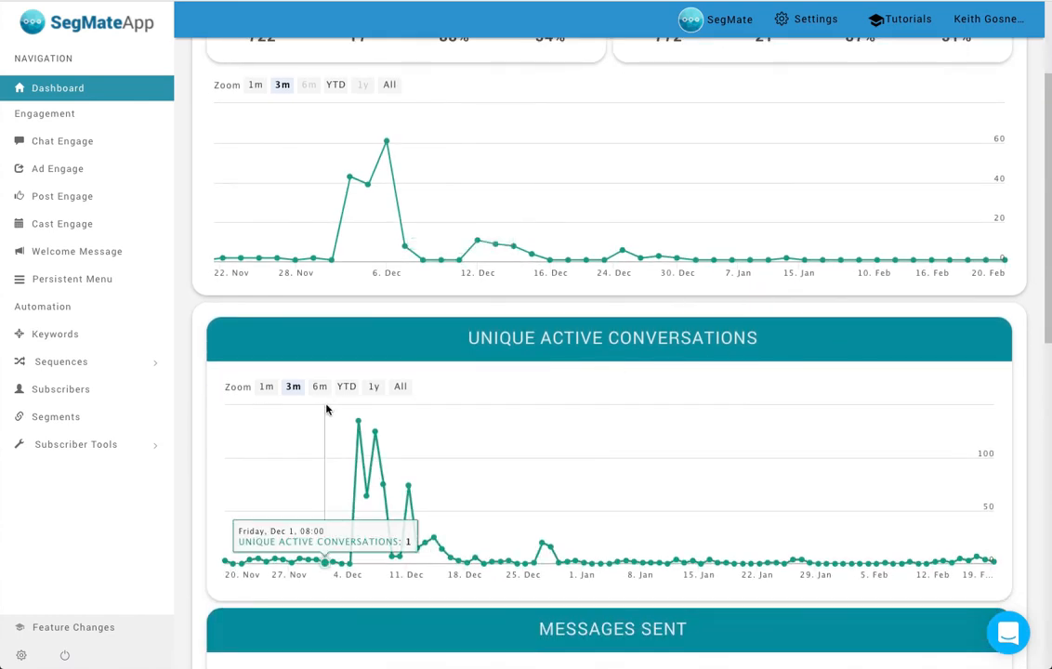
scroll(326, 409, down, 3)
scroll(375, 397, up, 1)
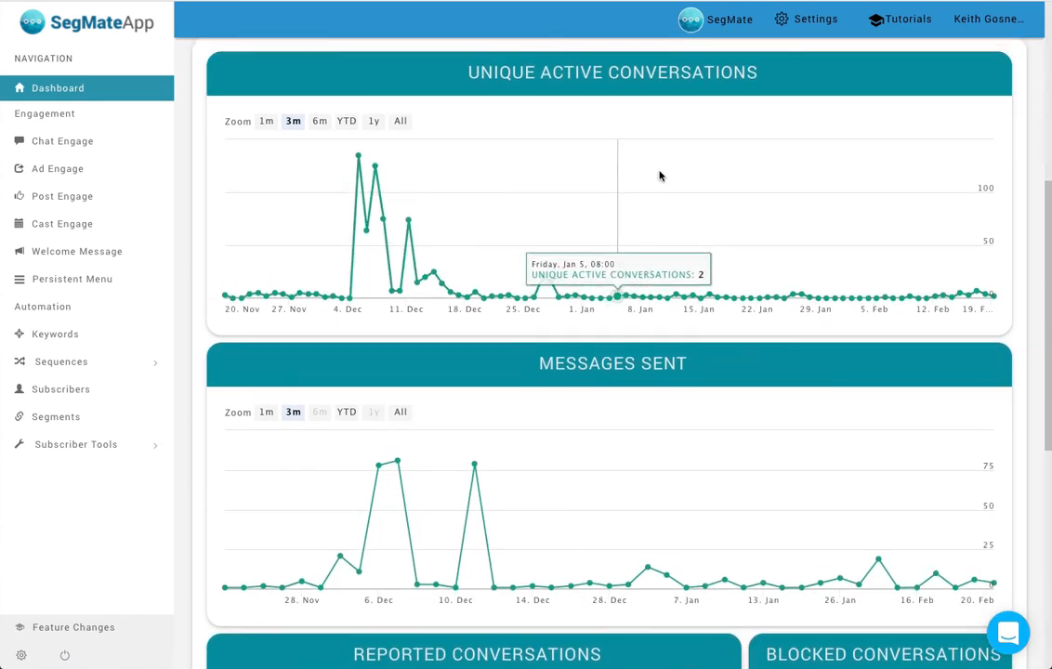
scroll(548, 419, down, 3)
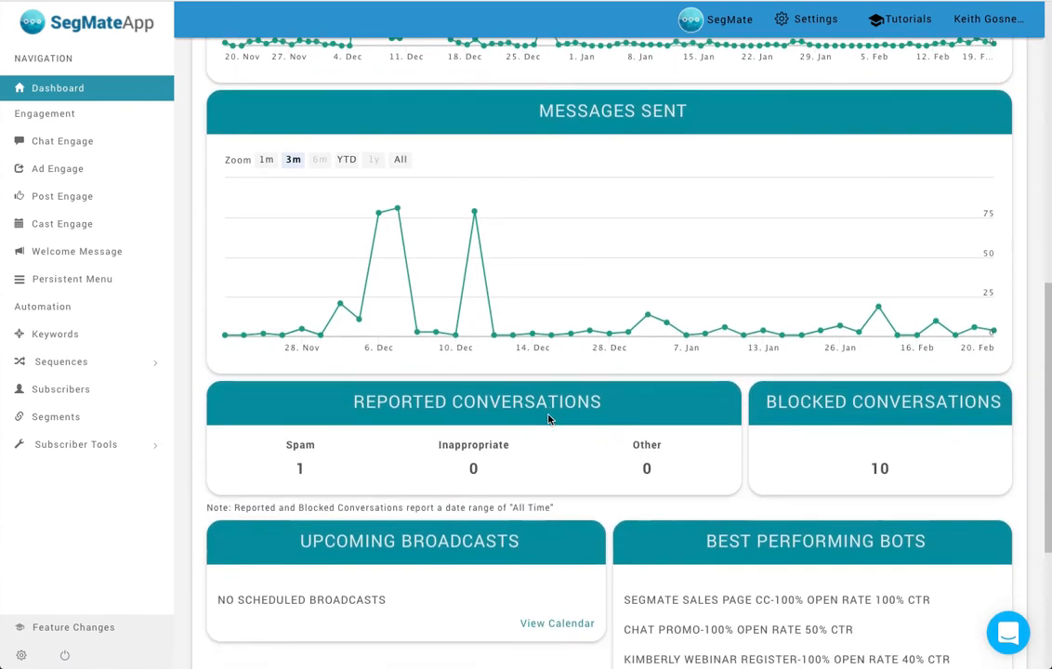
scroll(548, 419, down, 1)
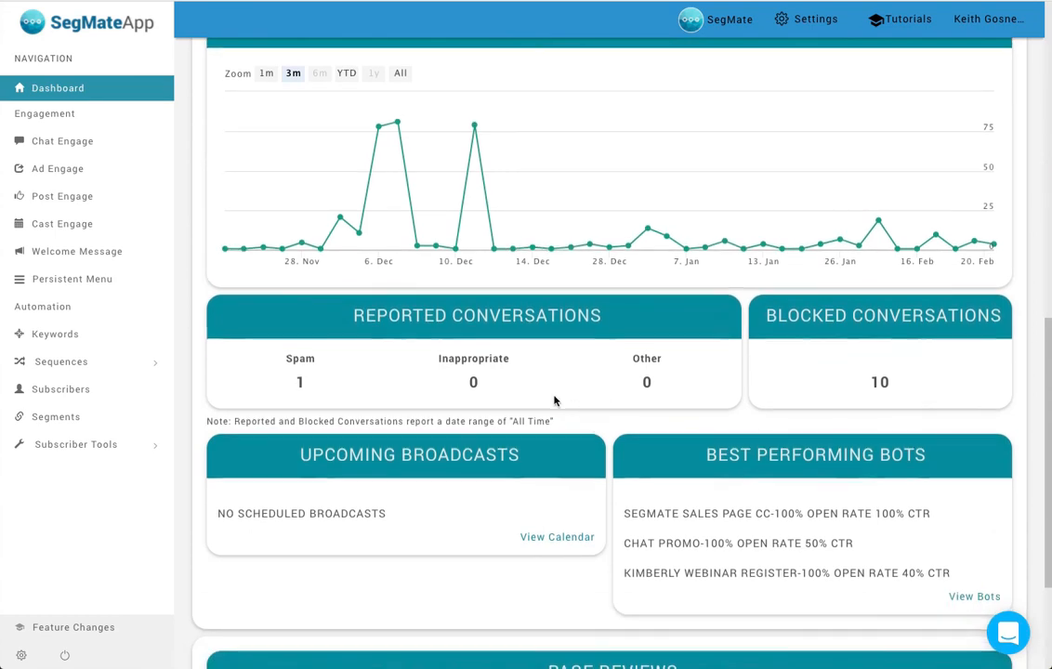
scroll(554, 399, down, 1)
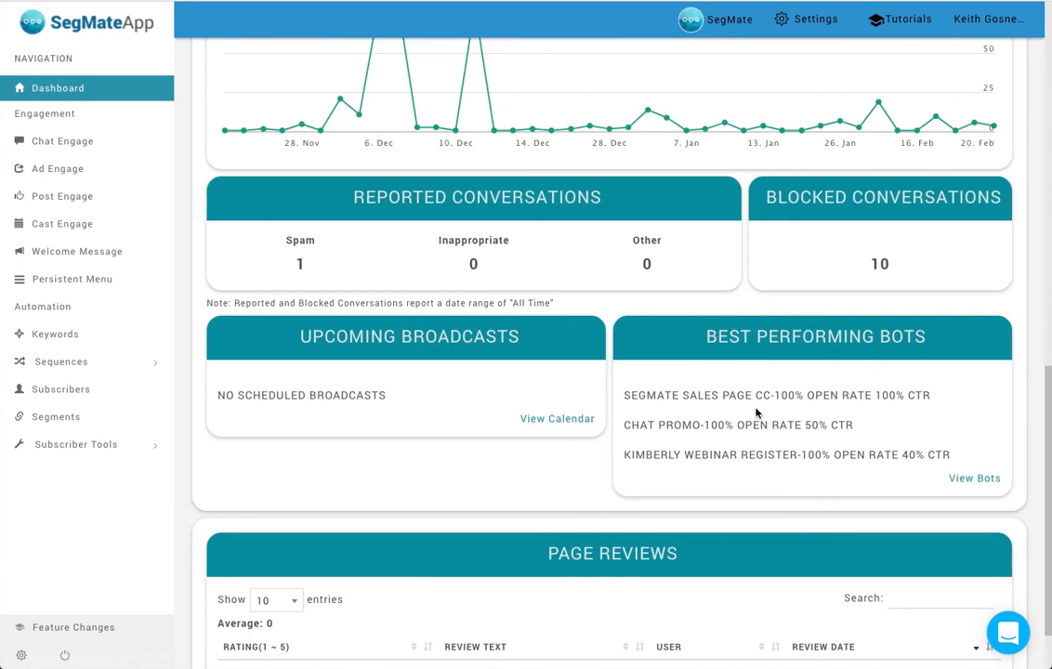
scroll(690, 453, down, 2)
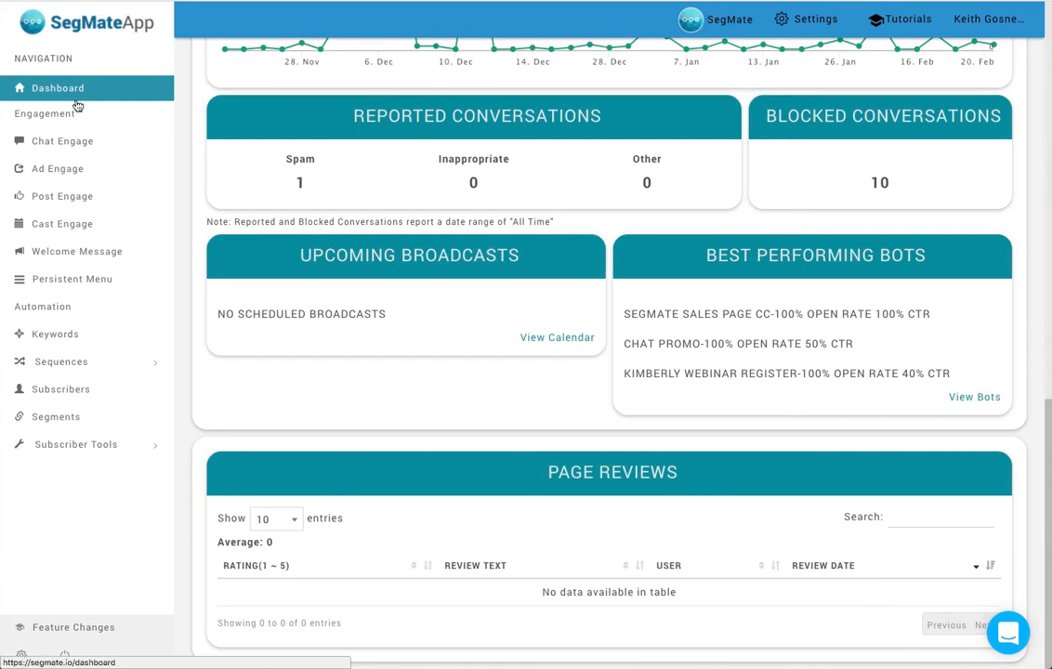
- Open the Chat Engage section
click(61, 142)
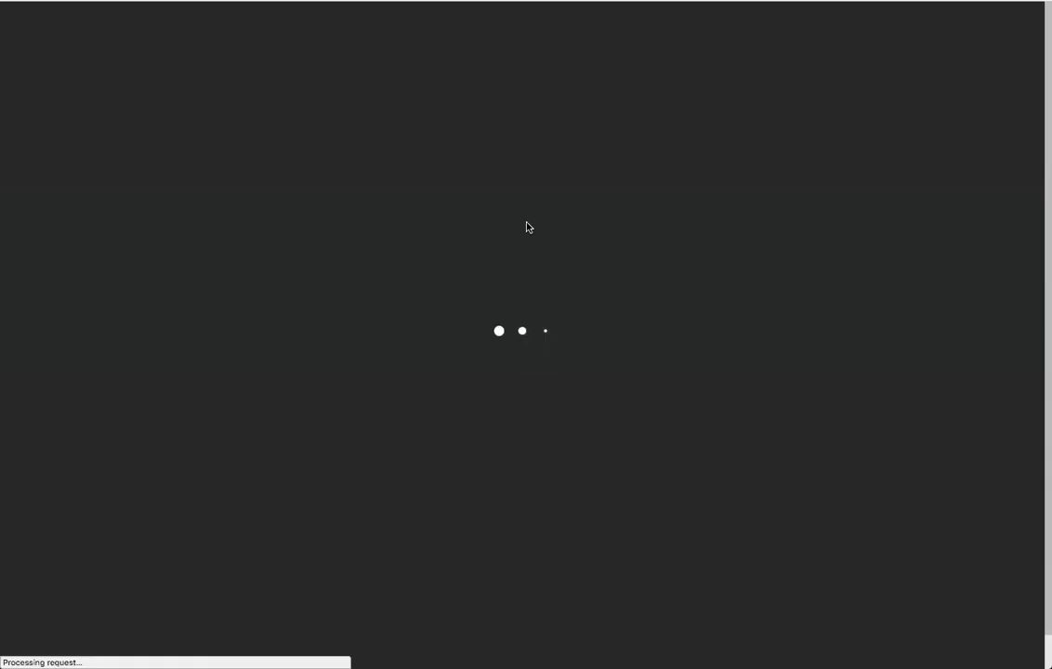